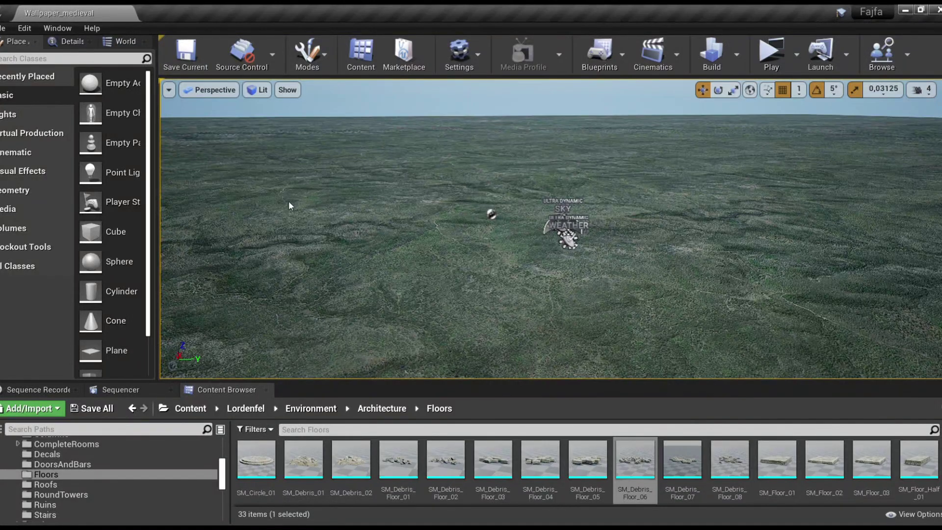
# Place the SM_Gate_01 gate tower from ThickWallsAndArches on the landscape and frame it.
pyautogui.moveTo(322, 208); pyautogui.dragTo(319, 221, button='right')
pyautogui.scroll(-2, 98, 471)
pyautogui.click(45, 494)
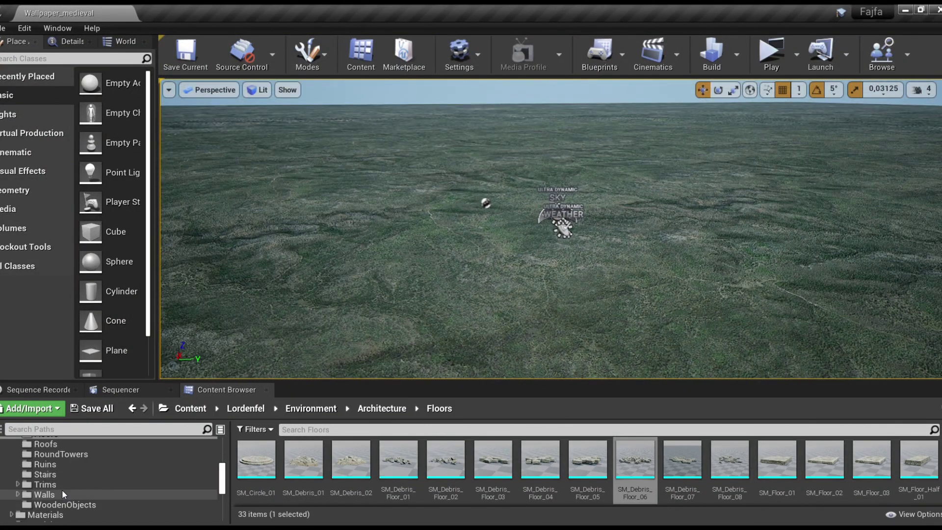
pyautogui.doubleClick(401, 464)
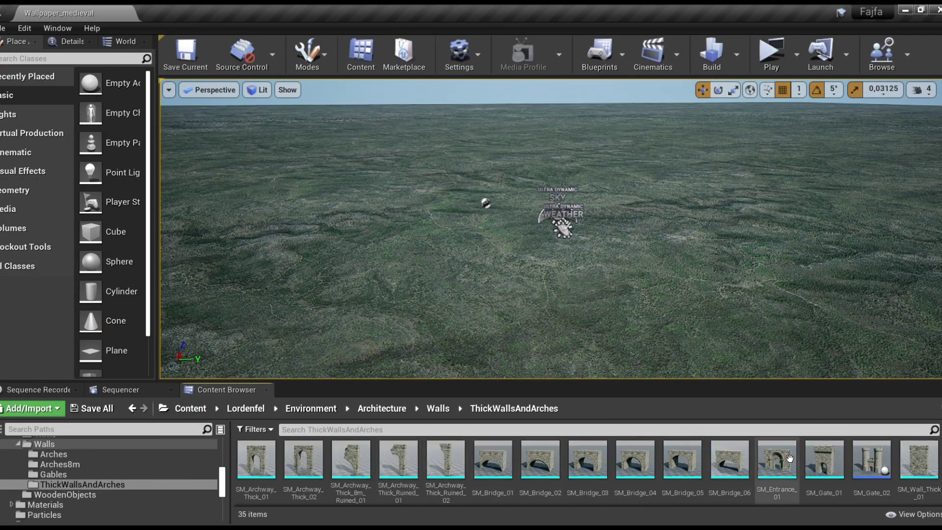
pyautogui.moveTo(823, 458); pyautogui.dragTo(633, 294)
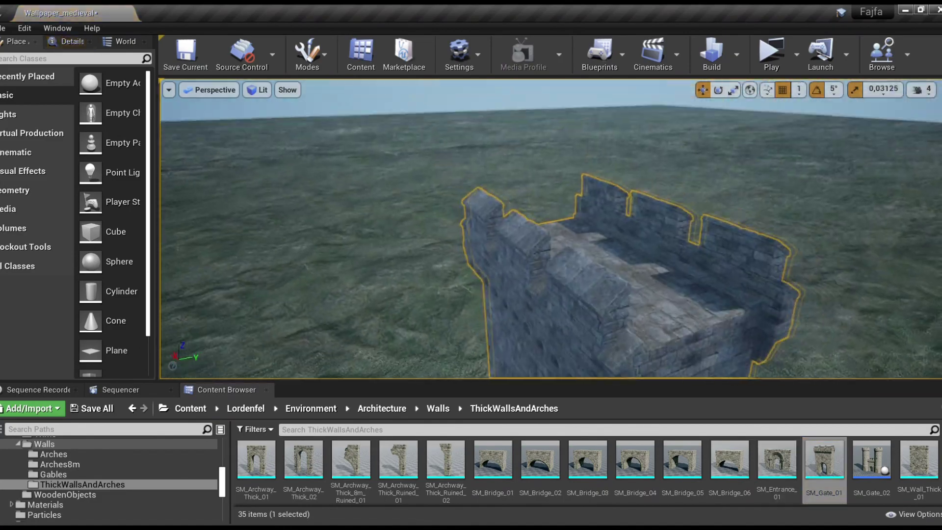
pyautogui.moveTo(633, 294); pyautogui.dragTo(633, 304, button='right')
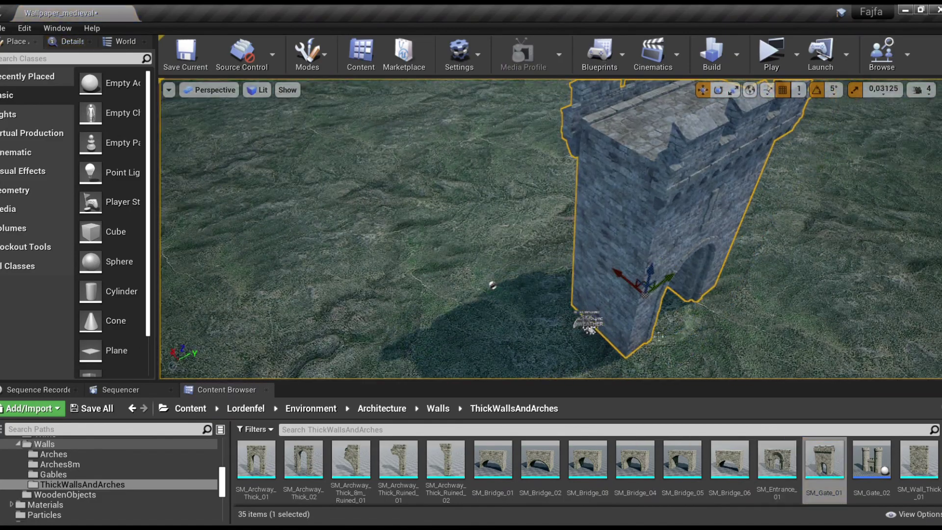
pyautogui.press('f')
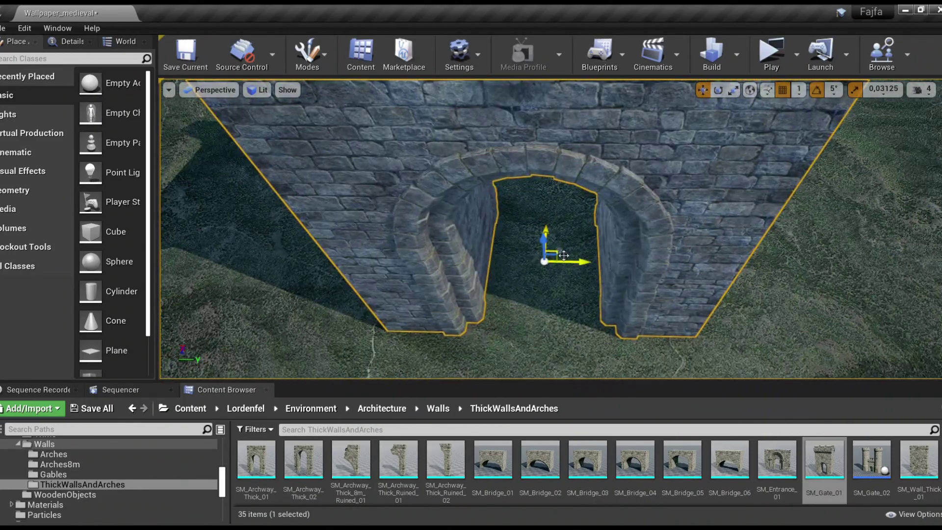
pyautogui.moveTo(563, 255); pyautogui.dragTo(564, 265, button='right')
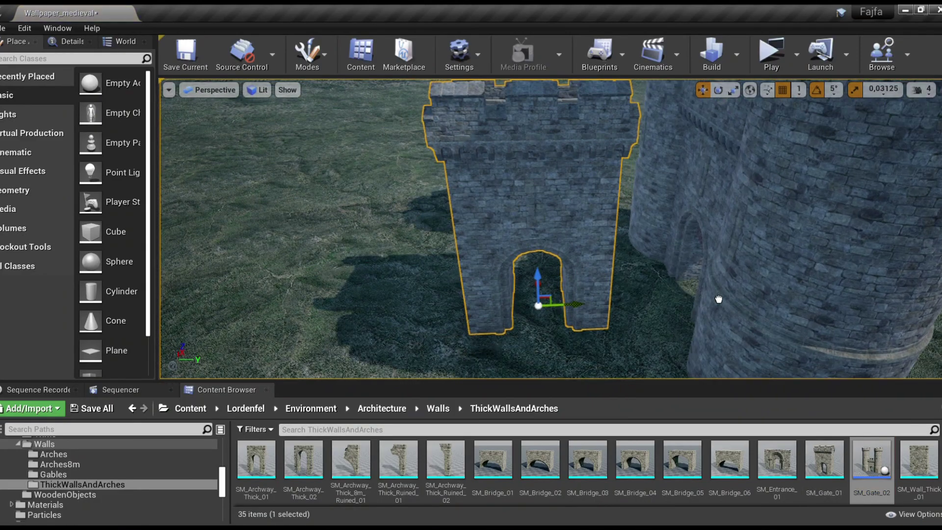
# Browse the Gables and arch folders, try a thick wall beside the gate, then undo it.
pyautogui.click(53, 474)
pyautogui.press('Up')
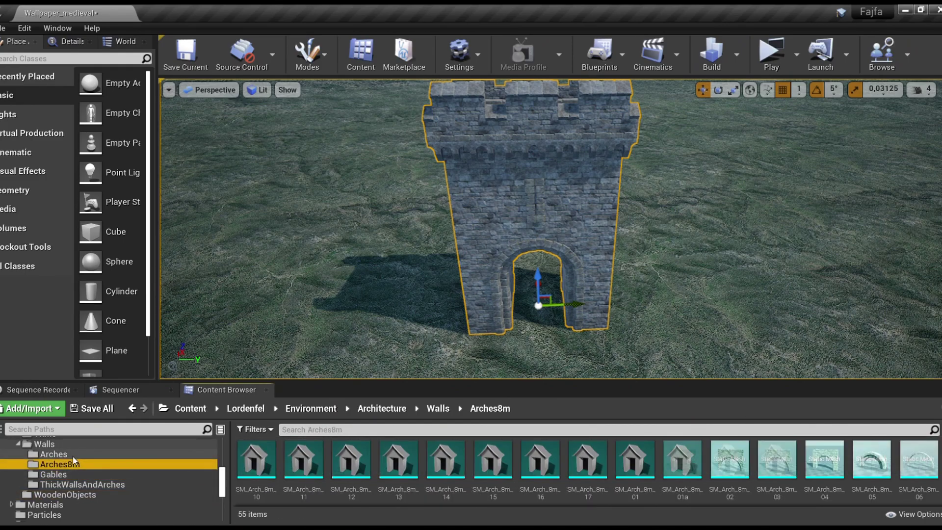
pyautogui.press('Up')
pyautogui.click(75, 476)
pyautogui.click(76, 485)
pyautogui.scroll(-1, 648, 475)
pyautogui.moveTo(447, 474); pyautogui.dragTo(436, 333)
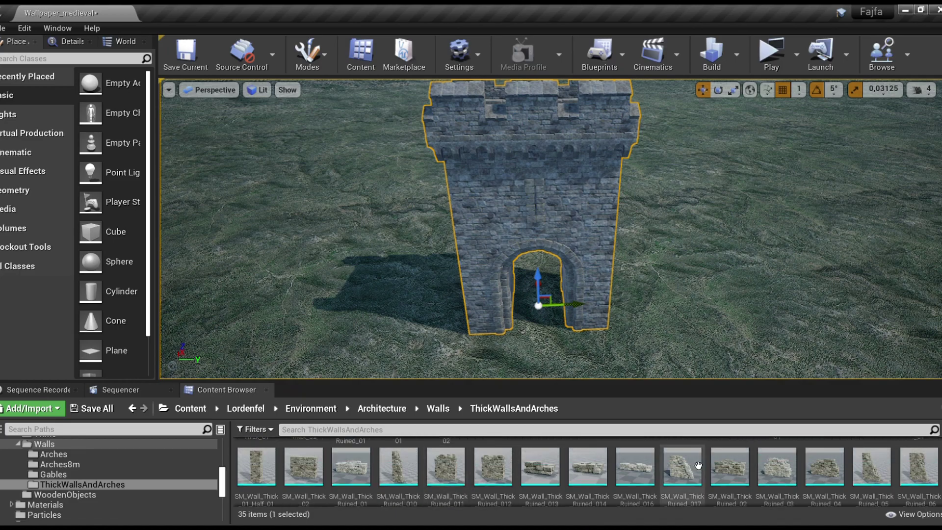
pyautogui.hotkey('ctrl', 'z')
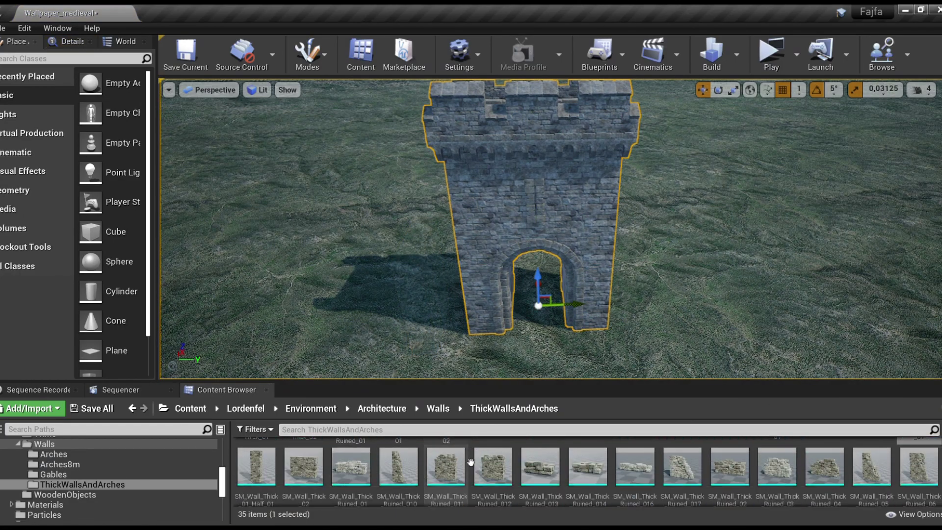
pyautogui.click(44, 444)
# Place SM_Wall_8m_02 against the gate tower's side and orbit to check the join.
pyautogui.scroll(-2, 587, 472)
pyautogui.scroll(2, 587, 472)
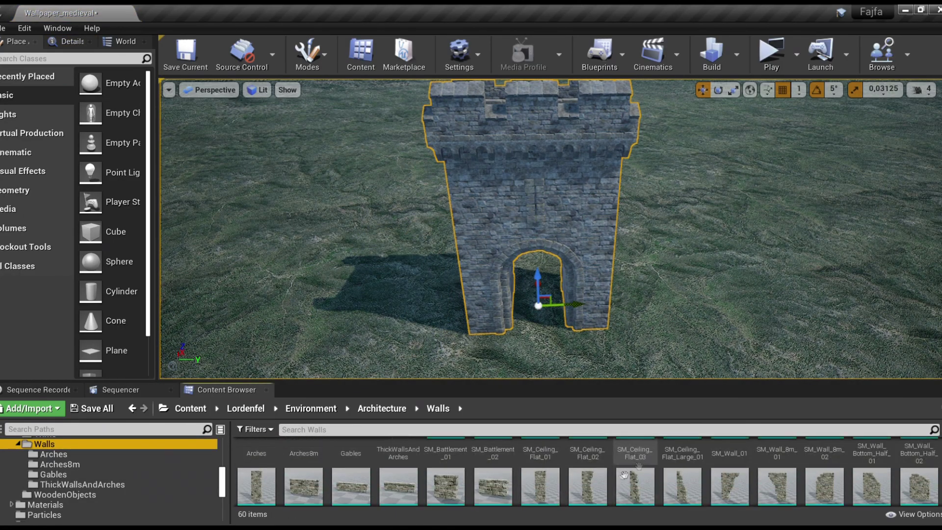
pyautogui.moveTo(729, 459); pyautogui.dragTo(440, 357)
pyautogui.moveTo(846, 472); pyautogui.dragTo(448, 361)
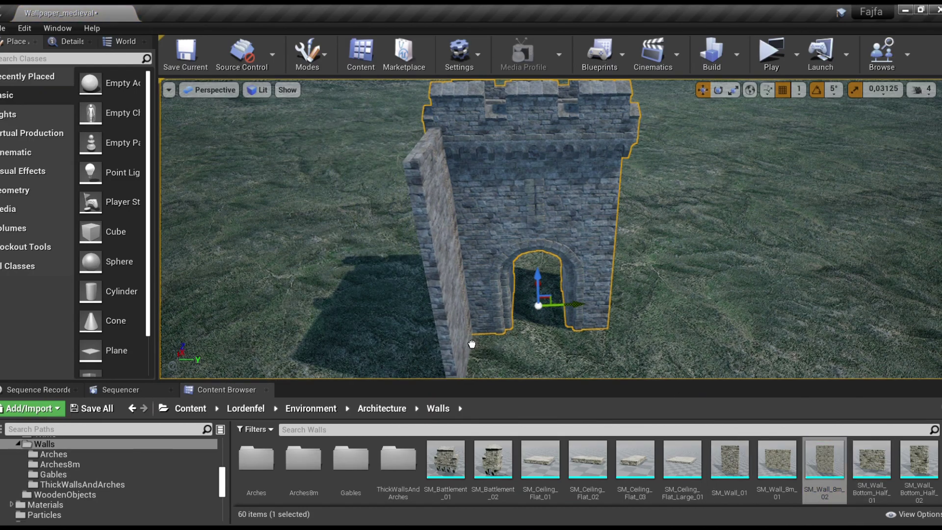
pyautogui.press('f')
pyautogui.moveTo(543, 373)
pyautogui.keyDown('alt'); pyautogui.mouseDown()
pyautogui.moveTo(610, 329)
pyautogui.moveTo(532, 278)
pyautogui.moveTo(483, 294)
pyautogui.moveTo(594, 234)
pyautogui.moveTo(639, 305)
pyautogui.mouseUp(); pyautogui.keyUp('alt')
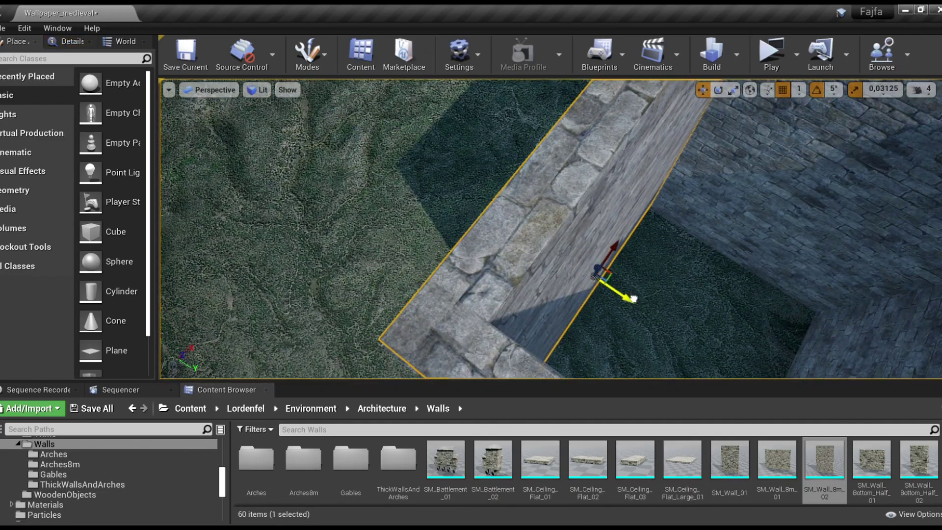
pyautogui.keyDown('alt'); pyautogui.moveTo(639, 305); pyautogui.dragTo(613, 343); pyautogui.keyUp('alt')
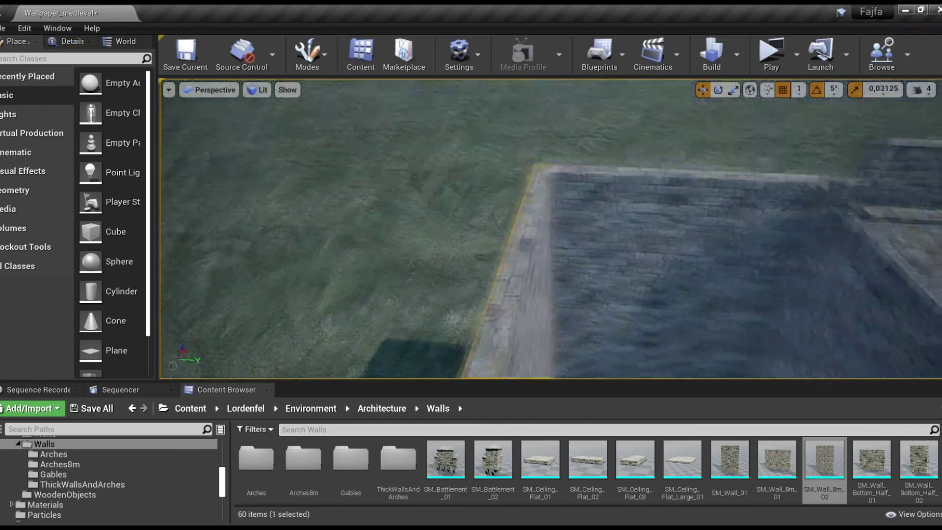
pyautogui.doubleClick(398, 458)
# Place SM_Window_Thick_8m_01 at the wall junction and check the corner from above.
pyautogui.scroll(-3, 490, 466)
pyautogui.moveTo(445, 461); pyautogui.dragTo(487, 228)
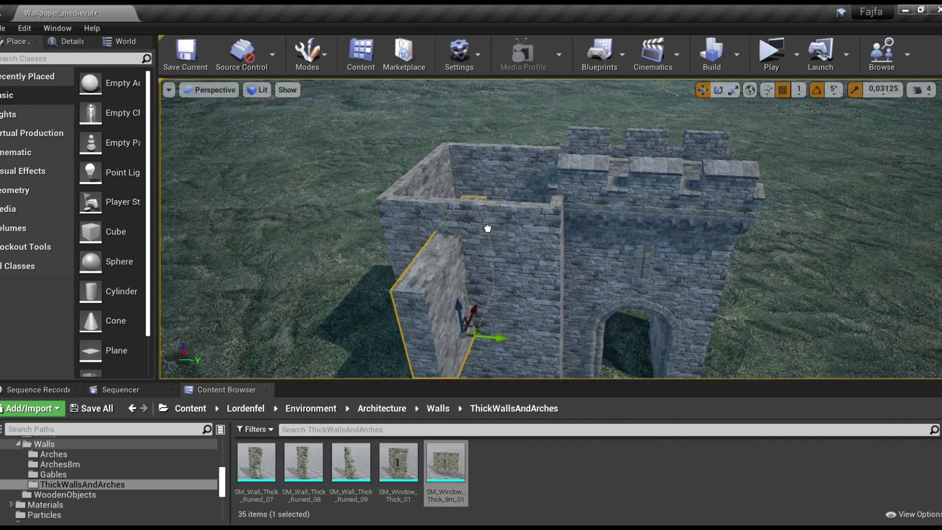
pyautogui.press('w')
pyautogui.moveTo(490, 221)
pyautogui.keyDown('alt'); pyautogui.mouseDown()
pyautogui.moveTo(465, 214)
pyautogui.moveTo(743, 196)
pyautogui.moveTo(300, 130)
pyautogui.moveTo(343, 147)
pyautogui.mouseUp(); pyautogui.keyUp('alt')
pyautogui.moveTo(490, 196)
pyautogui.keyDown('alt'); pyautogui.mouseDown()
pyautogui.moveTo(609, 181)
pyautogui.moveTo(540, 220)
pyautogui.moveTo(535, 248)
pyautogui.mouseUp(); pyautogui.keyUp('alt')
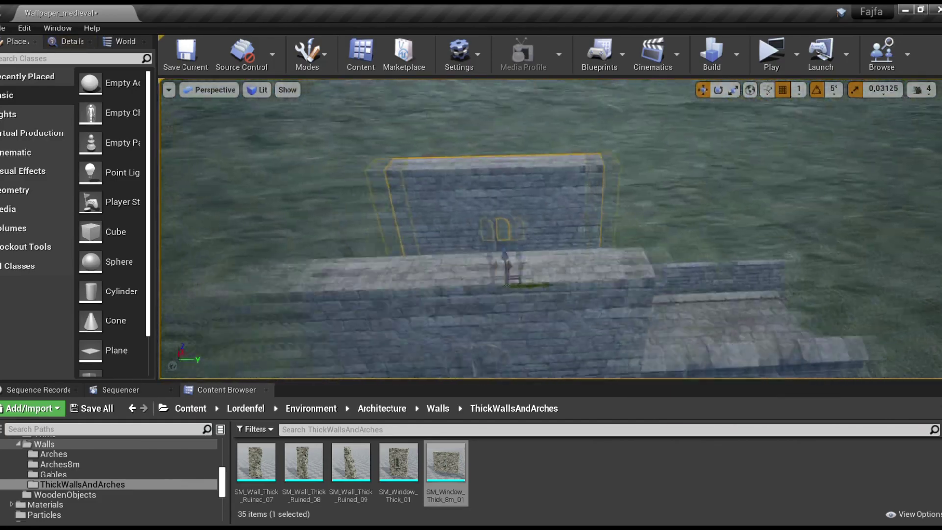
# Browse the Arches8m and Arches asset folders for the next wall piece.
pyautogui.click(104, 465)
pyautogui.scroll(-1, 539, 470)
pyautogui.press('Up')
pyautogui.scroll(1, 597, 472)
# Use SM_Archway_Thick_01 to close the fourth side, aligning it into a square tower.
pyautogui.press('Down')
pyautogui.press('Down')
pyautogui.press('Down')
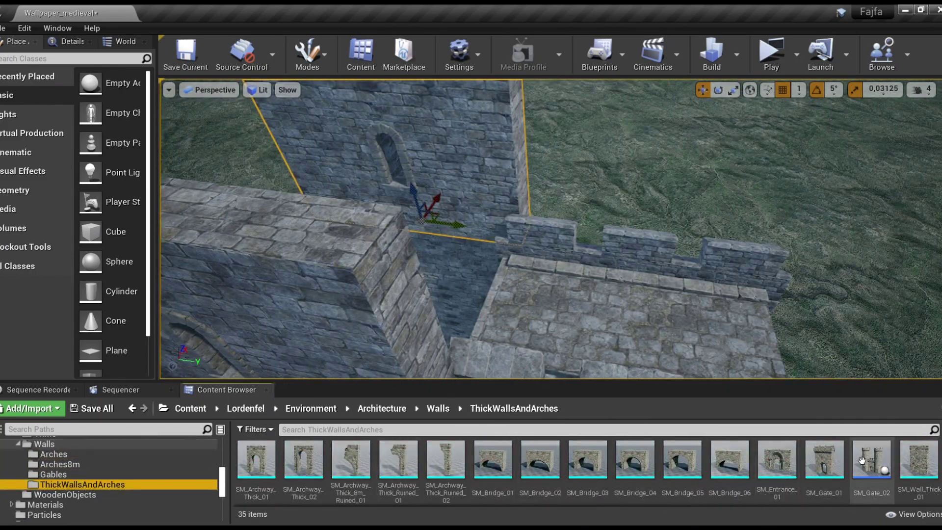
pyautogui.scroll(-1, 862, 460)
pyautogui.scroll(1, 635, 460)
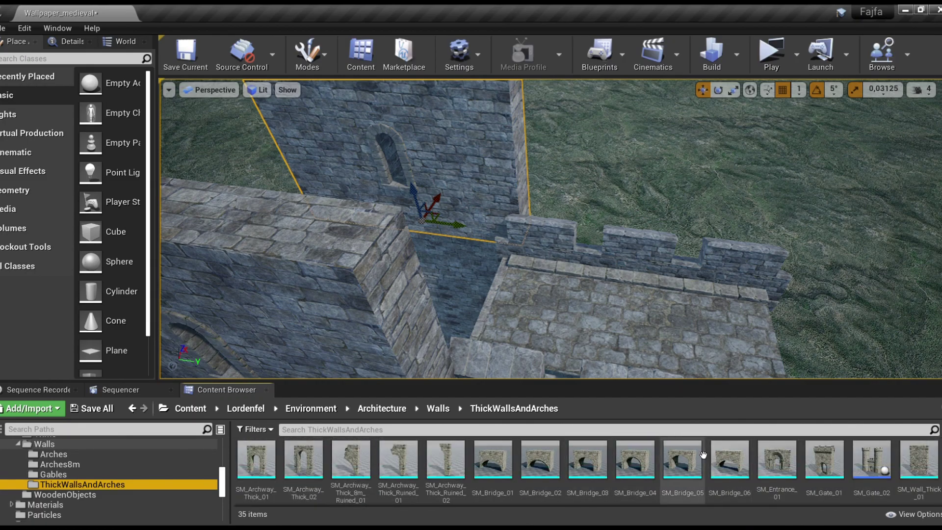
pyautogui.click(256, 458)
pyautogui.press('f')
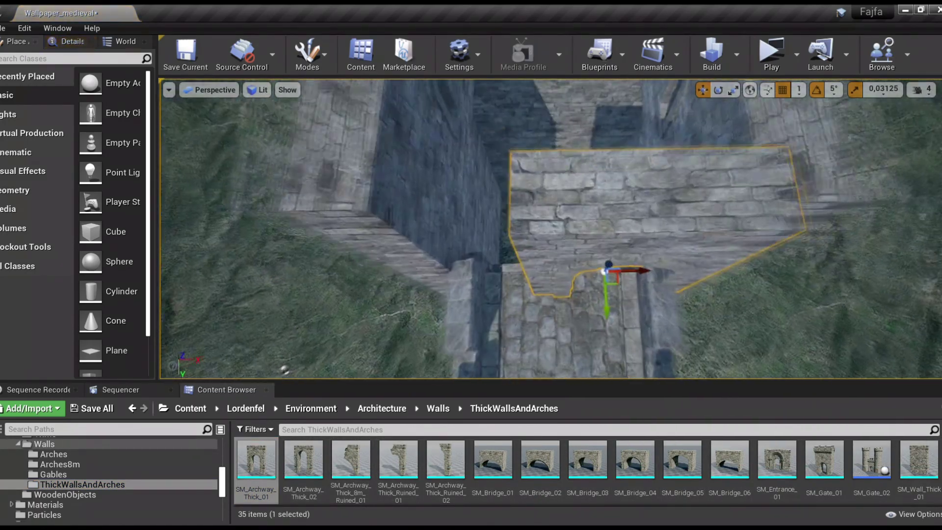
pyautogui.keyDown('alt'); pyautogui.moveTo(566, 265); pyautogui.dragTo(520, 267); pyautogui.keyUp('alt')
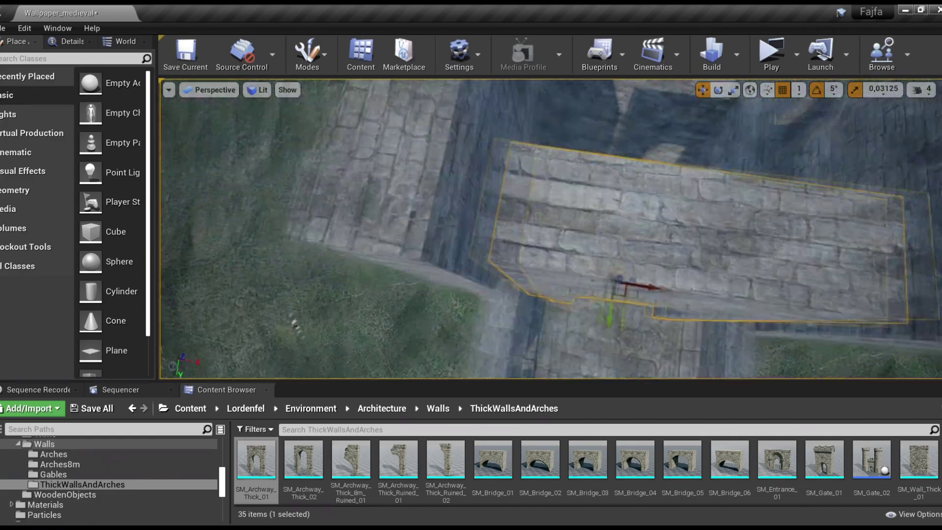
pyautogui.press('w')
pyautogui.scroll(2, 663, 300)
pyautogui.keyDown('alt'); pyautogui.moveTo(603, 322); pyautogui.dragTo(518, 273); pyautogui.keyUp('alt')
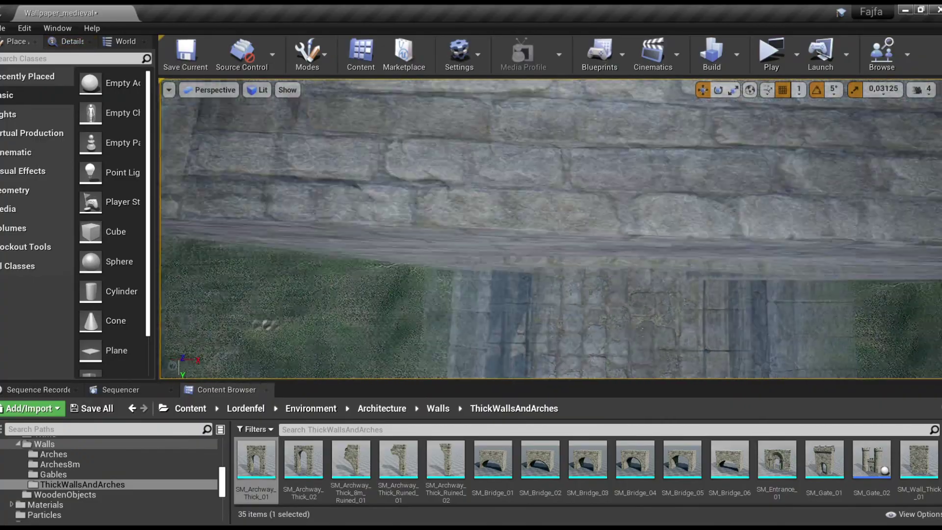
pyautogui.keyDown('alt'); pyautogui.moveTo(696, 253); pyautogui.dragTo(695, 253); pyautogui.keyUp('alt')
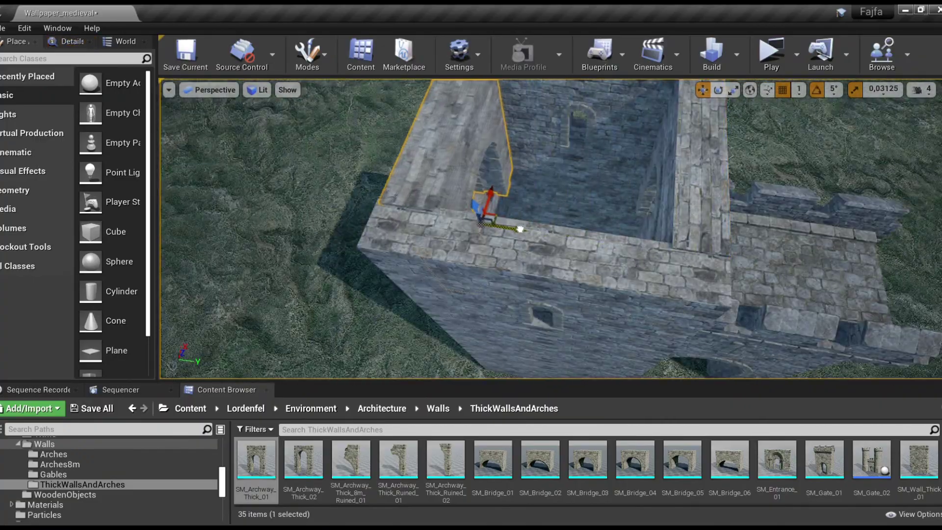
pyautogui.moveTo(519, 229)
pyautogui.keyDown('alt'); pyautogui.mouseDown()
pyautogui.moveTo(527, 214)
pyautogui.moveTo(558, 289)
pyautogui.moveTo(559, 274)
pyautogui.mouseUp(); pyautogui.keyUp('alt')
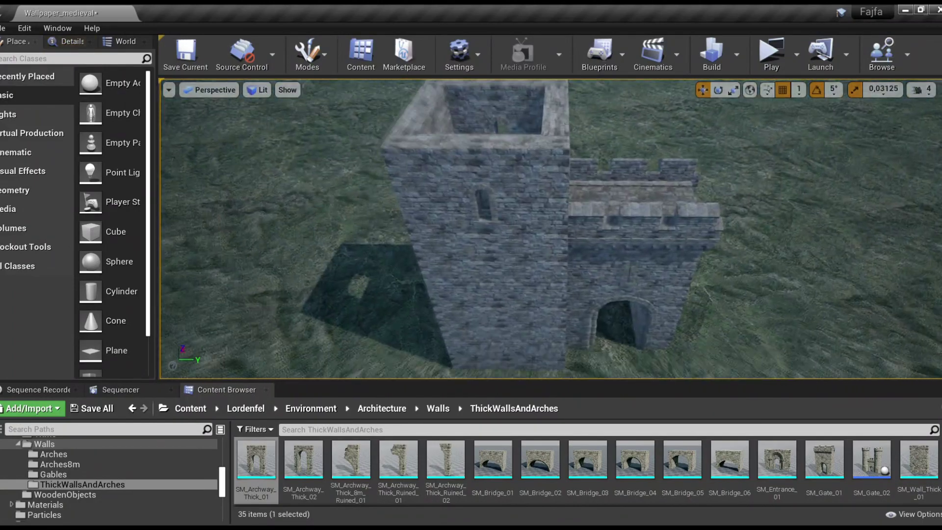
pyautogui.scroll(3, 64, 468)
pyautogui.click(49, 454)
# Place SM_Pointed_Roof_03 atop the square tower, then rotate and move it into position.
pyautogui.moveTo(304, 459)
pyautogui.mouseDown()
pyautogui.moveTo(534, 194)
pyautogui.moveTo(546, 155)
pyautogui.mouseUp()
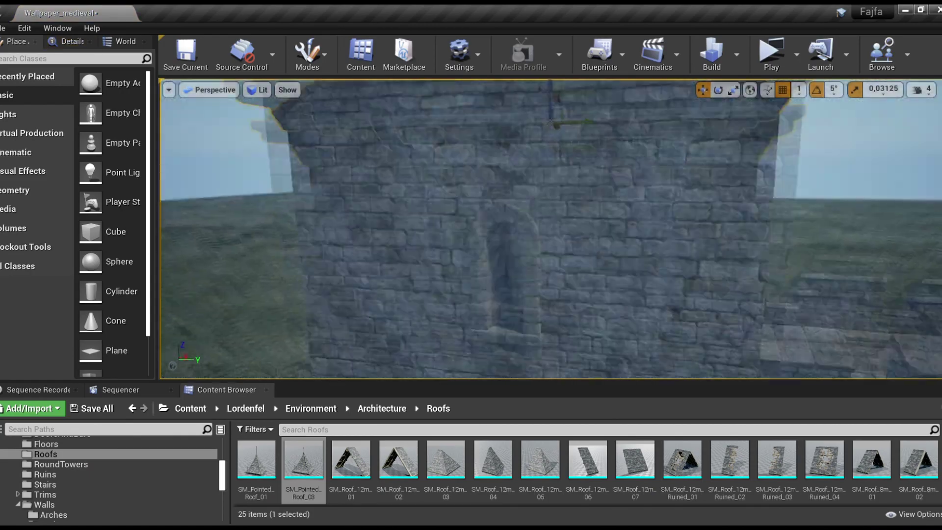
pyautogui.keyDown('alt'); pyautogui.moveTo(663, 286); pyautogui.dragTo(478, 309); pyautogui.keyUp('alt')
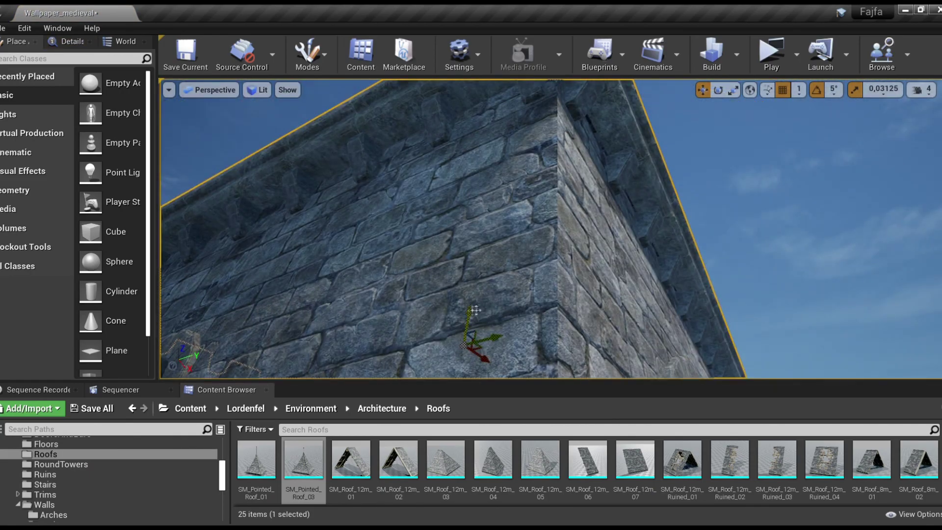
pyautogui.keyDown('alt'); pyautogui.moveTo(524, 358); pyautogui.dragTo(552, 322); pyautogui.keyUp('alt')
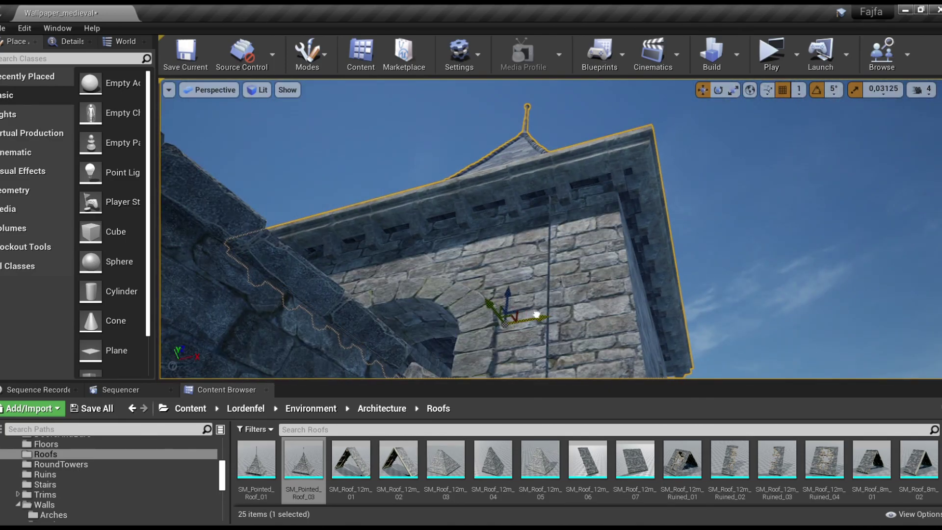
pyautogui.keyDown('alt'); pyautogui.moveTo(537, 315); pyautogui.dragTo(495, 318); pyautogui.keyUp('alt')
pyautogui.press('f')
pyautogui.press('e')
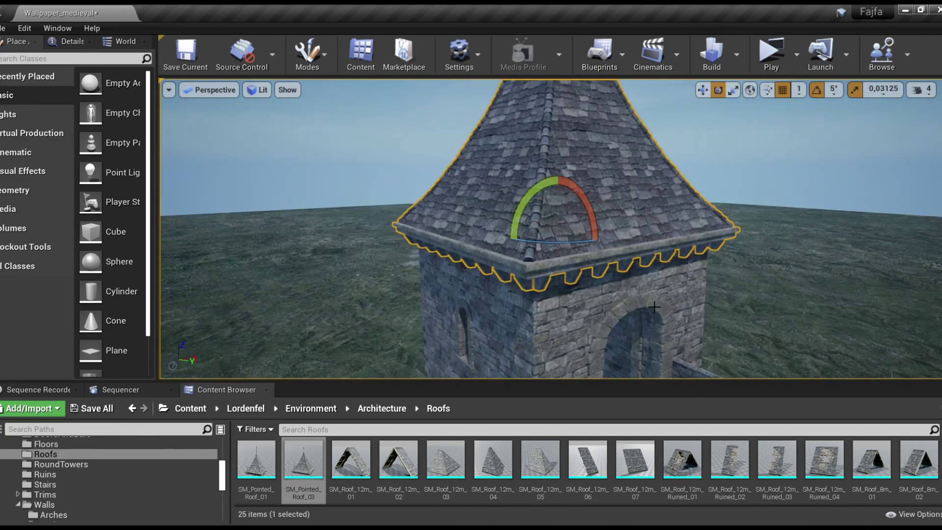
pyautogui.keyDown('alt'); pyautogui.moveTo(587, 310); pyautogui.dragTo(579, 292); pyautogui.keyUp('alt')
pyautogui.press('w')
pyautogui.moveTo(549, 230); pyautogui.dragTo(549, 231, button='right')
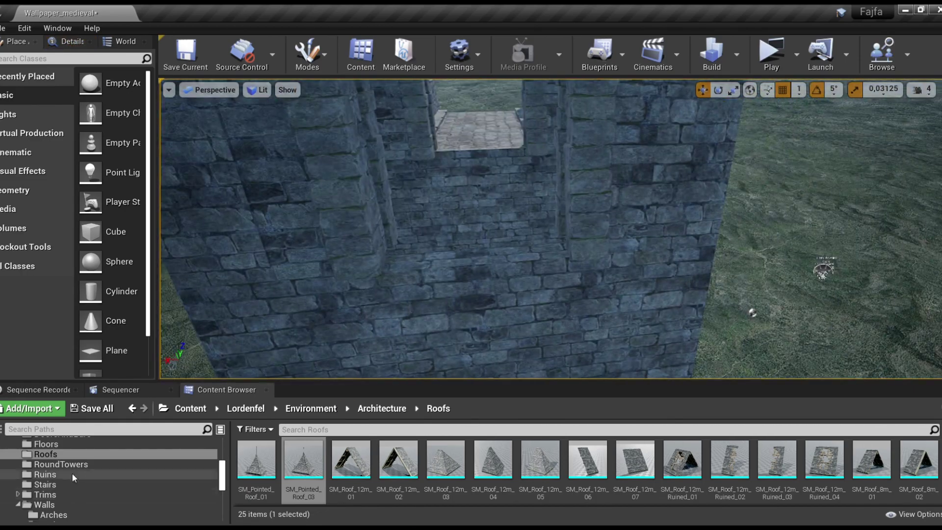
pyautogui.scroll(1, 71, 472)
pyautogui.click(71, 465)
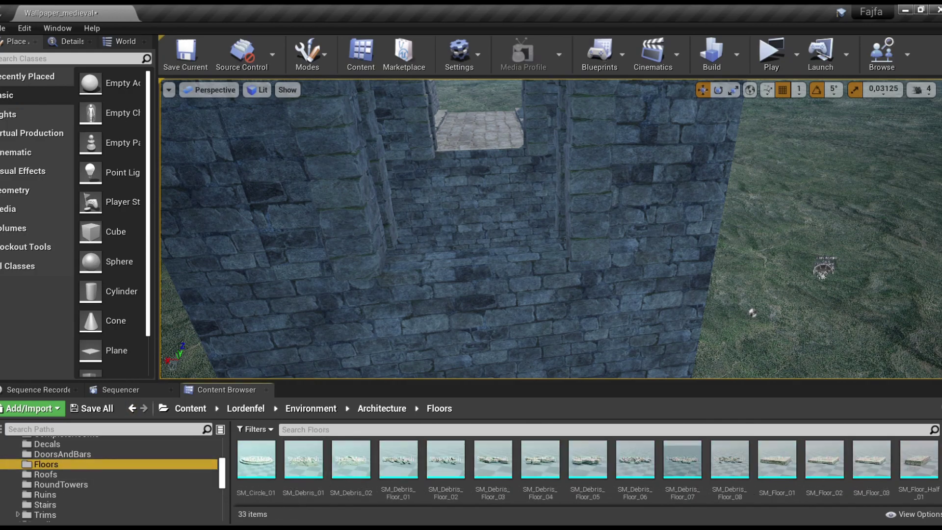
# Drop SM_Floor_03 and a large floor slab inside the tower and inspect it from several angles.
pyautogui.moveTo(550, 231); pyautogui.dragTo(549, 230, button='right')
pyautogui.moveTo(871, 458); pyautogui.dragTo(569, 282)
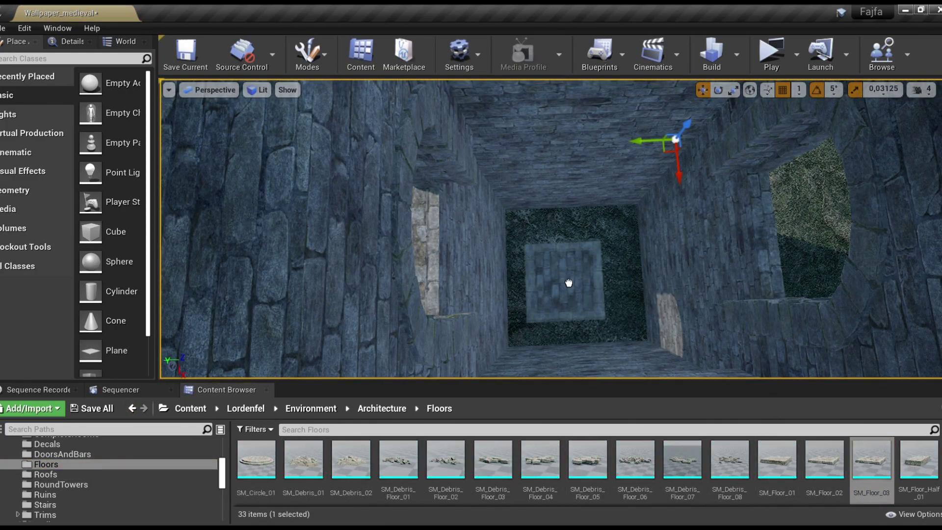
pyautogui.scroll(-1, 487, 468)
pyautogui.moveTo(304, 486); pyautogui.dragTo(576, 290)
pyautogui.moveTo(580, 277); pyautogui.dragTo(572, 265, button='right')
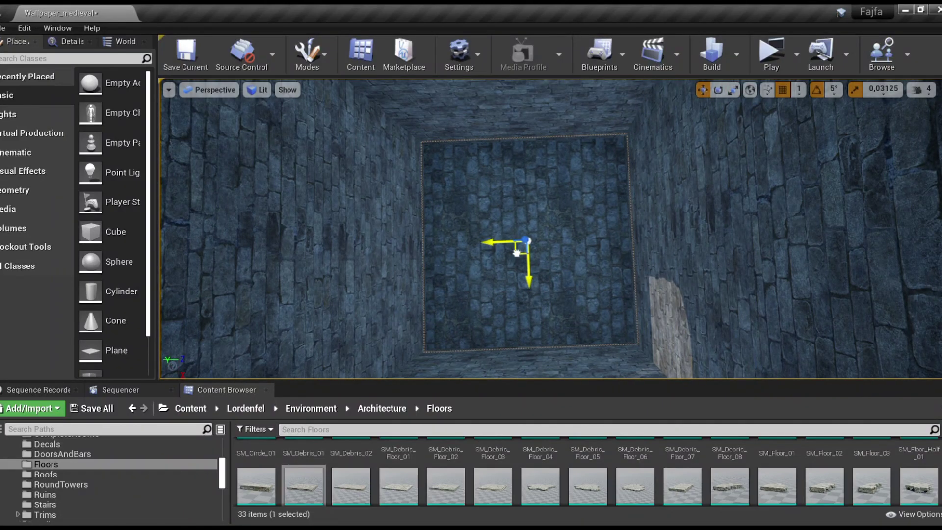
pyautogui.moveTo(534, 208); pyautogui.dragTo(544, 190, button='right')
pyautogui.moveTo(545, 275); pyautogui.dragTo(564, 273, button='right')
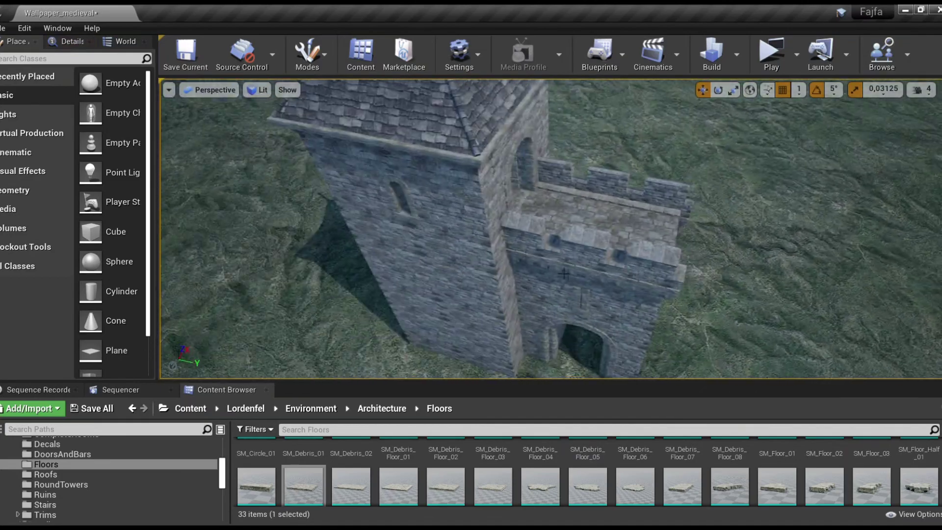
pyautogui.click(119, 41)
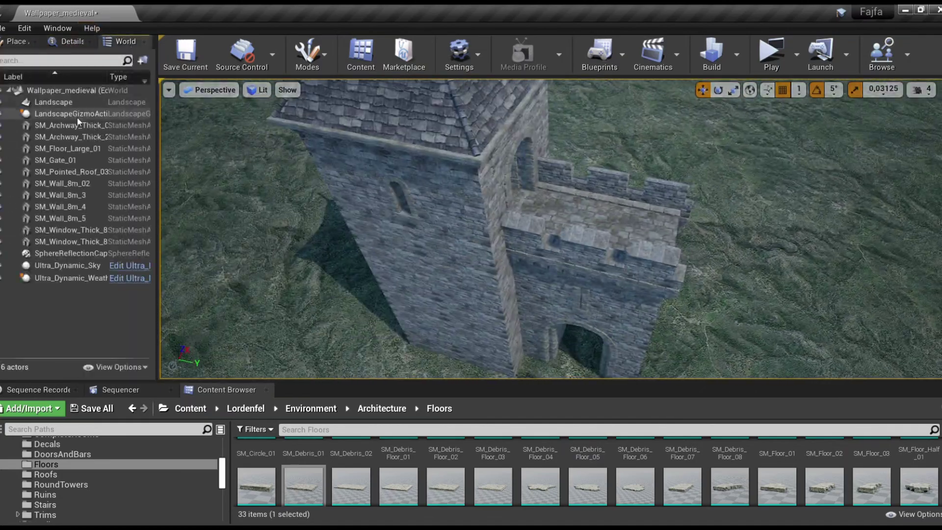
# Select all tower pieces in the World Outliner and Alt-drag a copy to the gate's other side.
pyautogui.click(39, 125)
pyautogui.keyDown('shift'); pyautogui.click(39, 241); pyautogui.keyUp('shift')
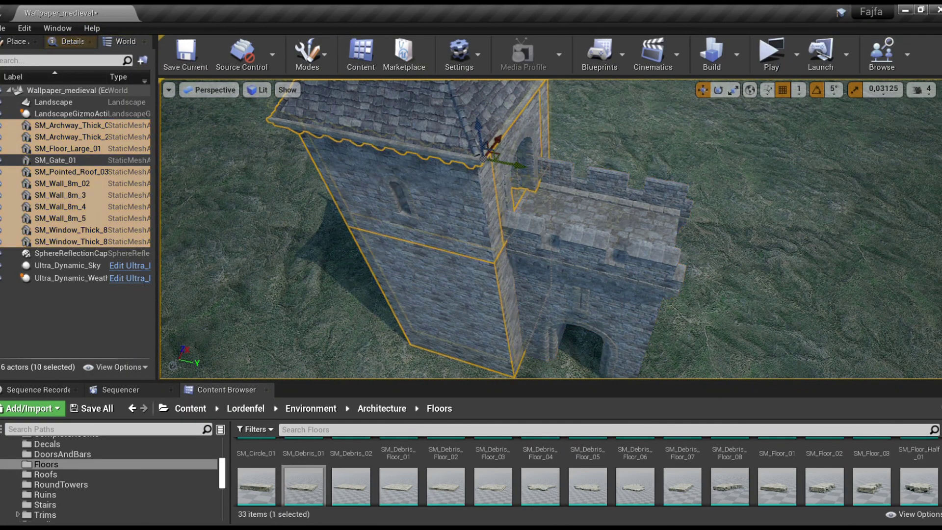
pyautogui.keyDown('alt'); pyautogui.moveTo(486, 156); pyautogui.dragTo(722, 175); pyautogui.keyUp('alt')
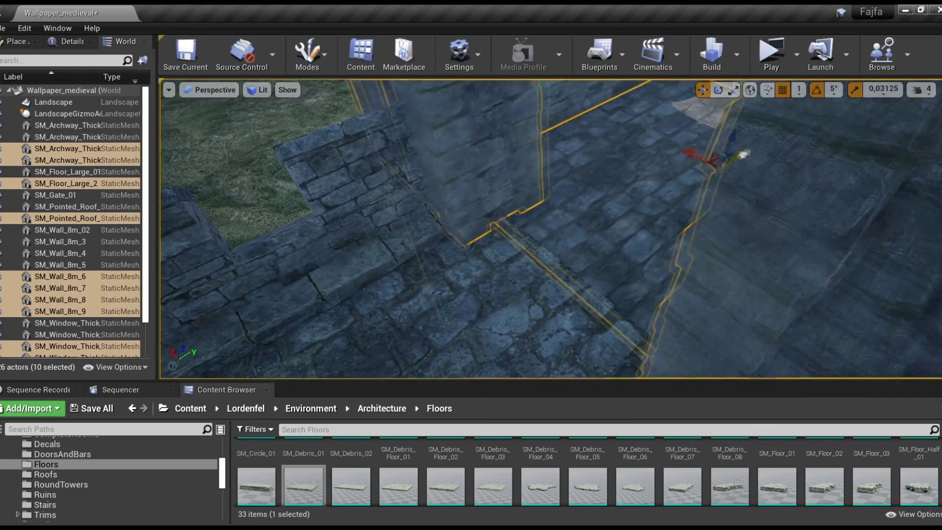
pyautogui.moveTo(539, 221); pyautogui.dragTo(549, 255, button='right')
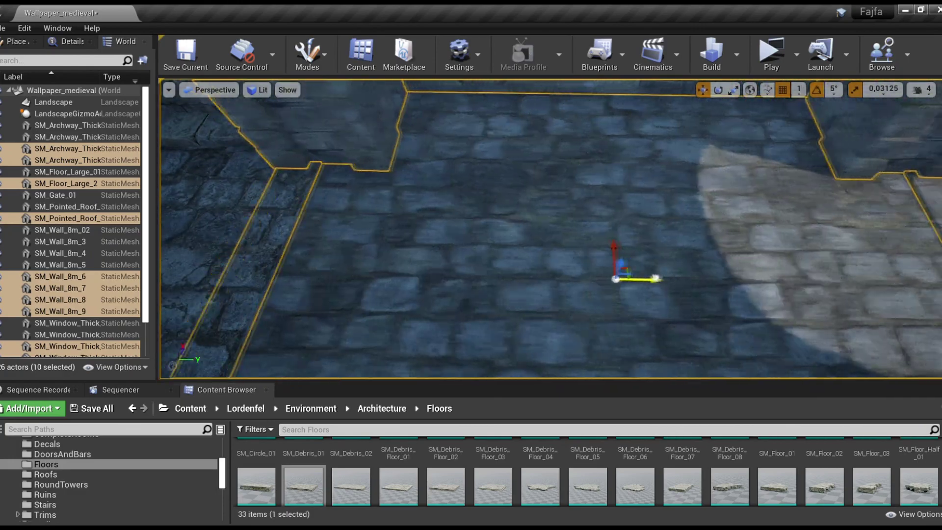
pyautogui.moveTo(676, 275); pyautogui.dragTo(710, 261, button='right')
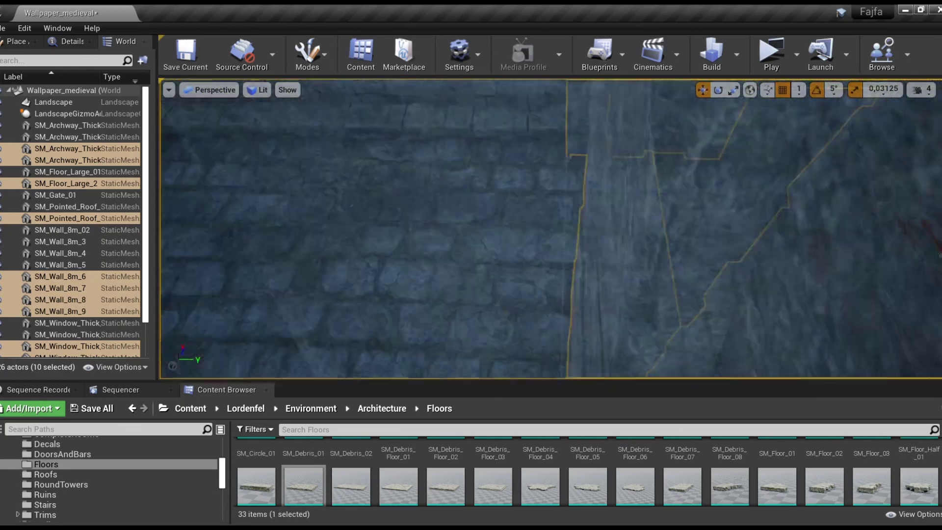
pyautogui.moveTo(540, 245)
pyautogui.mouseDown(button='right')
pyautogui.moveTo(491, 235)
pyautogui.moveTo(489, 343)
pyautogui.mouseUp(button='right')
pyautogui.click(488, 349)
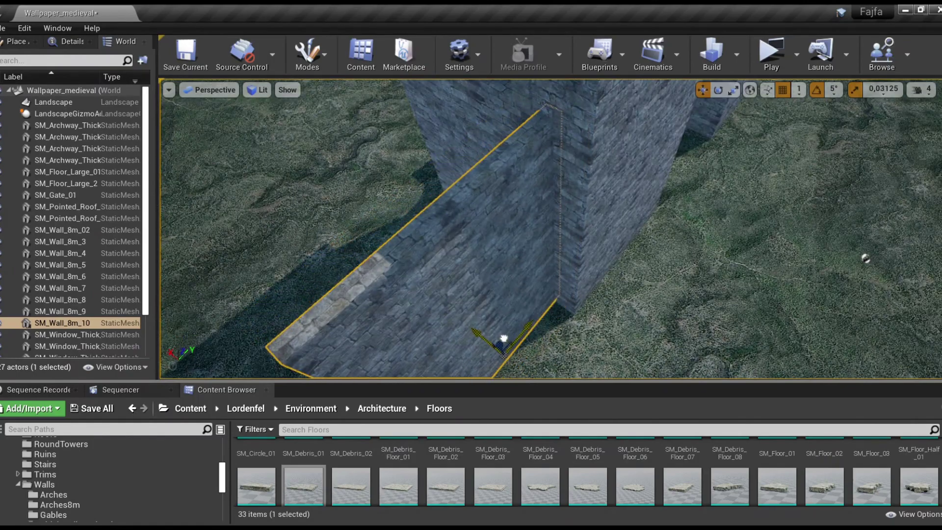
# Place an SM_Corbels_01 trim piece on top of the new wall and rotate it.
pyautogui.scroll(-5, 491, 294)
pyautogui.scroll(1, 73, 473)
pyautogui.click(45, 495)
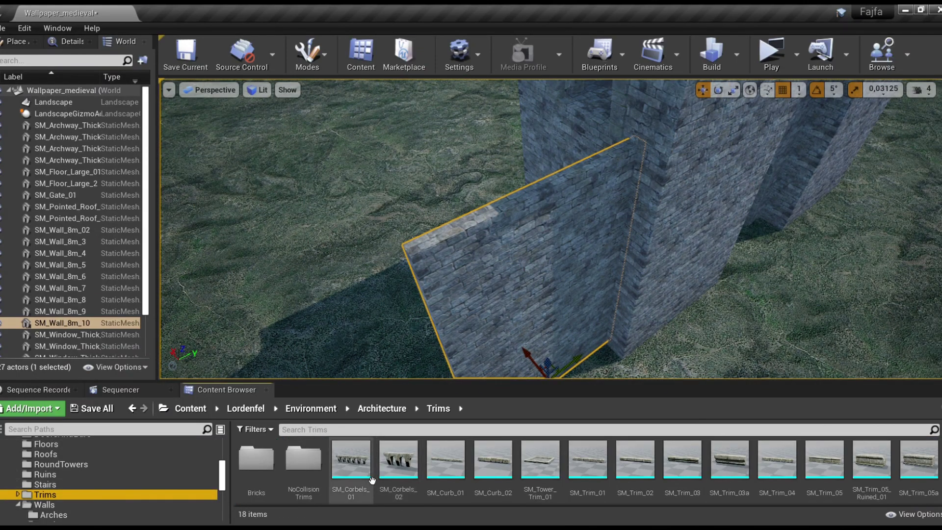
pyautogui.moveTo(351, 458); pyautogui.dragTo(539, 210)
pyautogui.press('e')
pyautogui.press('f')
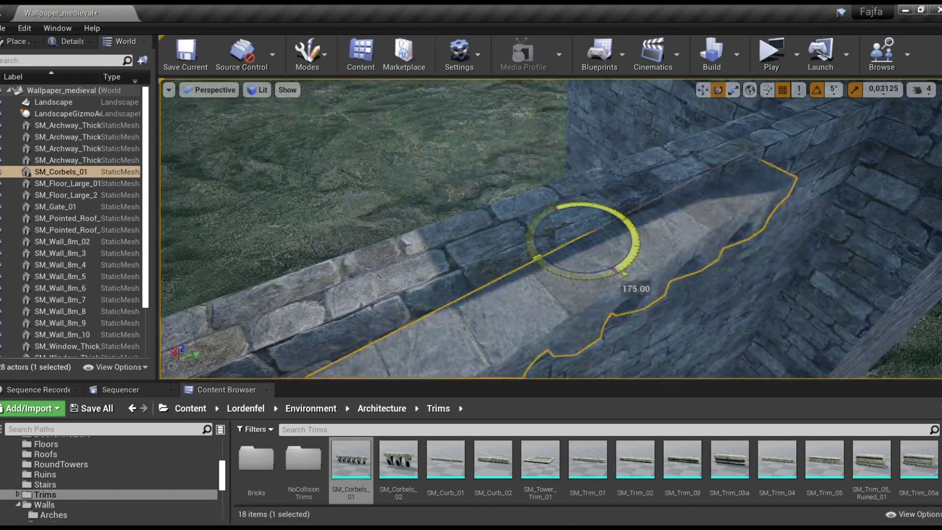
pyautogui.keyDown('alt'); pyautogui.moveTo(577, 224); pyautogui.dragTo(546, 216); pyautogui.keyUp('alt')
# Duplicate the corbel trim along the wall top, then clear the selection.
pyautogui.keyDown('ctrl'); pyautogui.click(648, 207); pyautogui.keyUp('ctrl')
pyautogui.press('f')
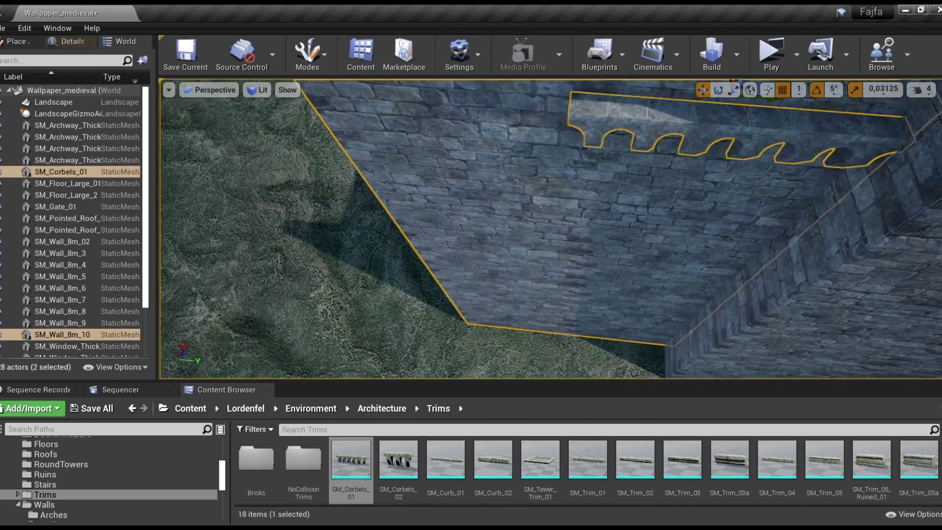
pyautogui.click(560, 226)
pyautogui.press('f')
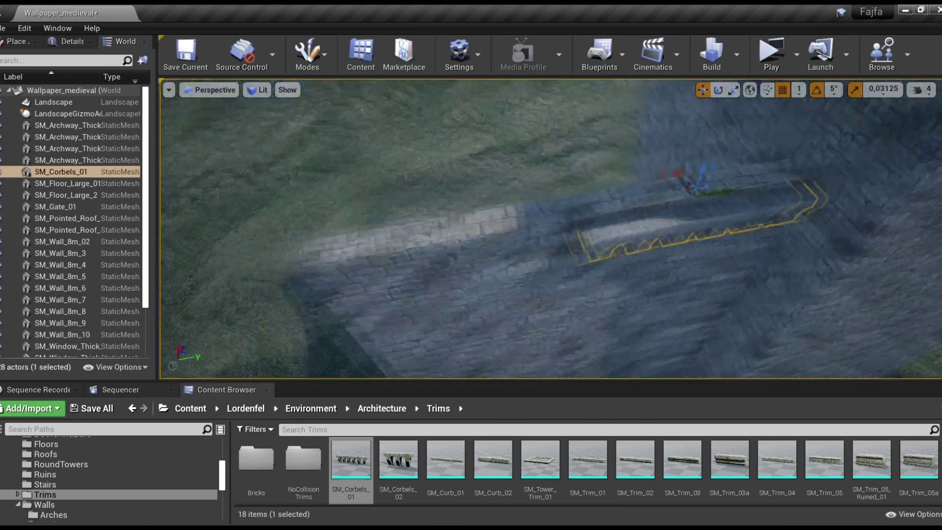
pyautogui.hotkey('ctrl', 'w')
pyautogui.press('Escape')
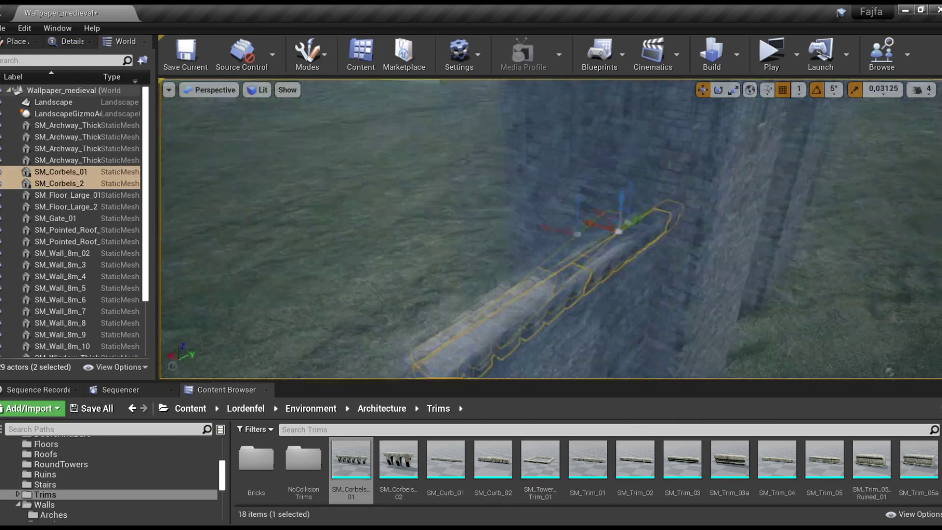
pyautogui.press('Escape')
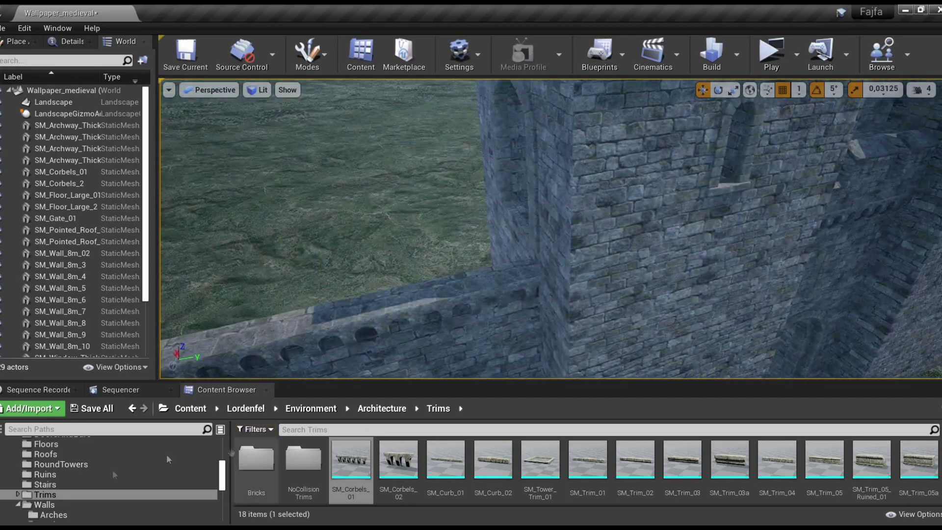
pyautogui.click(44, 505)
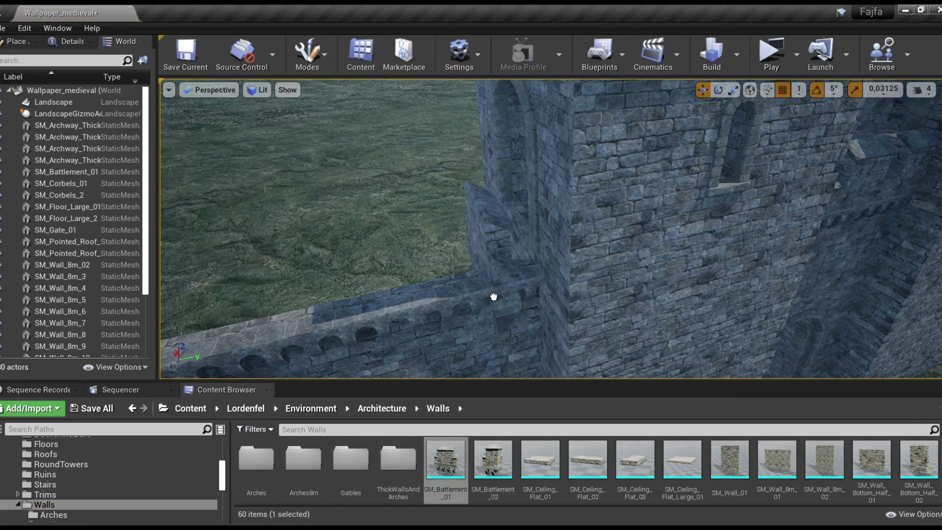
# Place an SM_Battlement_01 on the wall top and delete the corbel trims.
pyautogui.moveTo(446, 458); pyautogui.dragTo(455, 282)
pyautogui.press('Delete')
pyautogui.click(493, 270)
pyautogui.press('e')
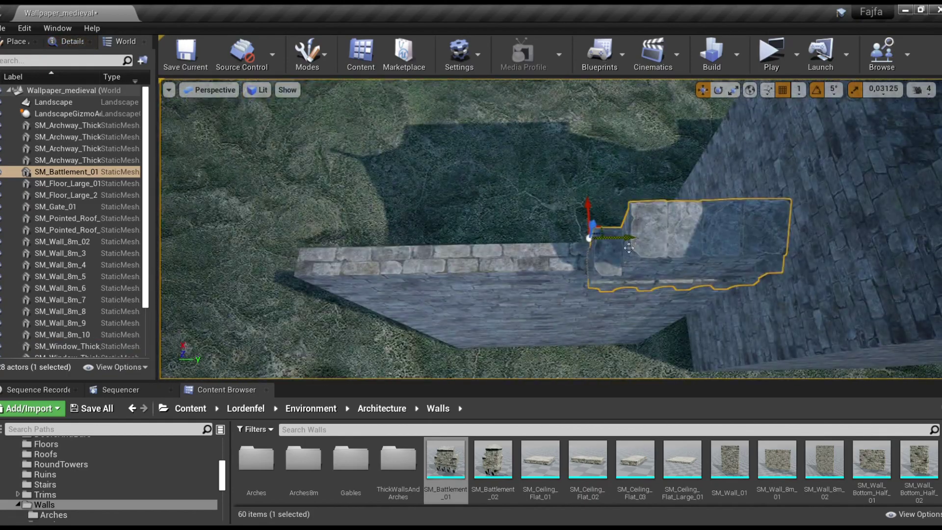
# Copy the battlements along both walls, rotating the copies onto the far wall.
pyautogui.keyDown('alt'); pyautogui.moveTo(629, 247); pyautogui.dragTo(458, 239); pyautogui.keyUp('alt')
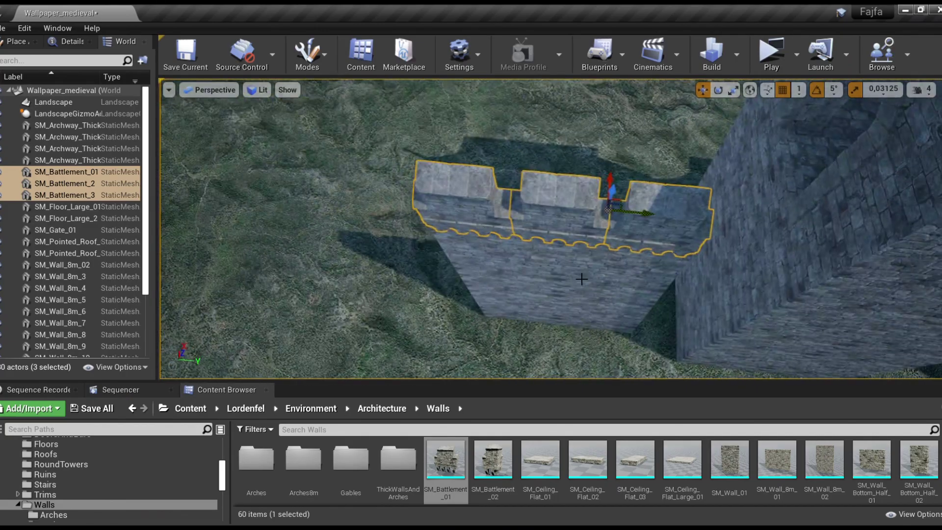
pyautogui.keyDown('ctrl'); pyautogui.click(581, 278); pyautogui.keyUp('ctrl')
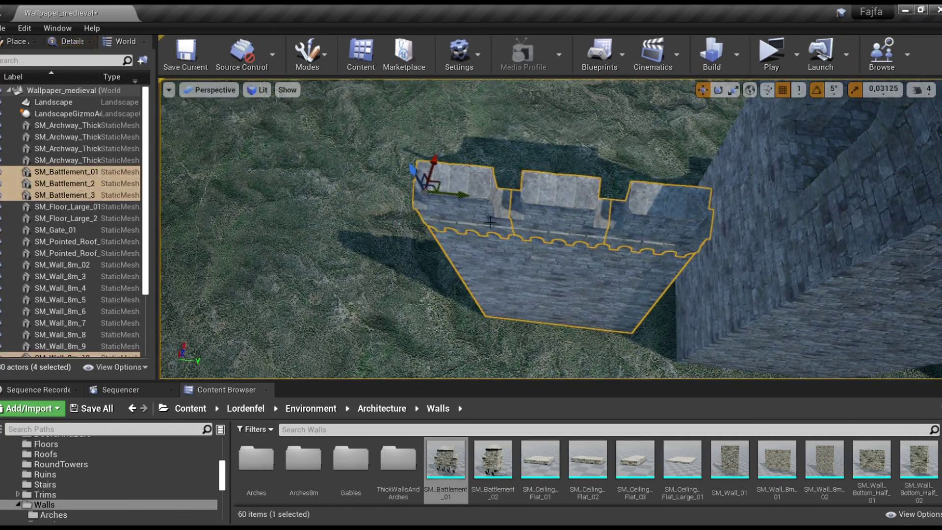
pyautogui.keyDown('alt'); pyautogui.moveTo(543, 206); pyautogui.dragTo(256, 193); pyautogui.keyUp('alt')
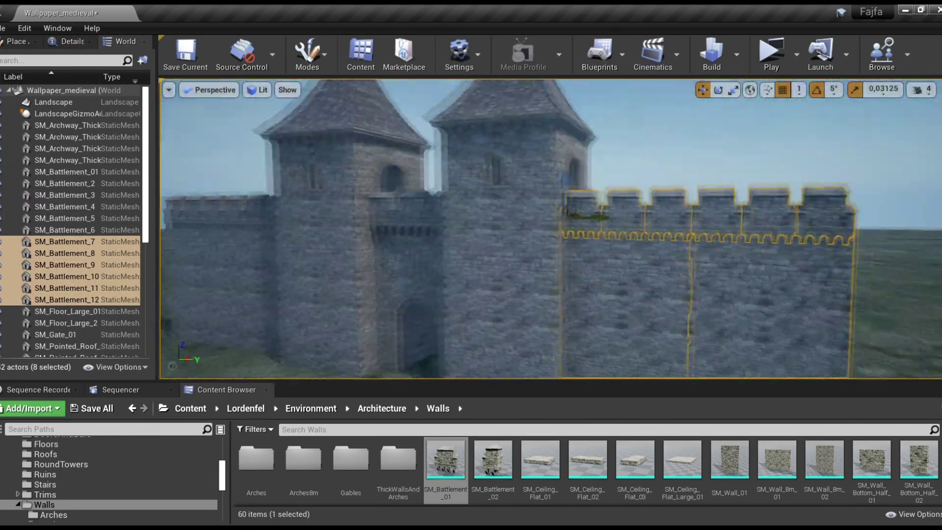
pyautogui.press('e')
pyautogui.keyDown('alt'); pyautogui.moveTo(416, 216); pyautogui.dragTo(402, 245); pyautogui.keyUp('alt')
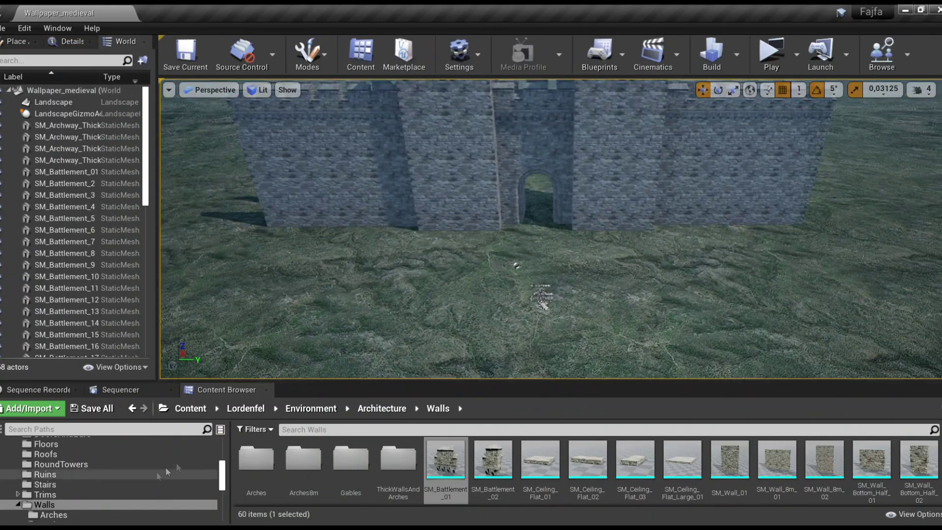
pyautogui.click(69, 474)
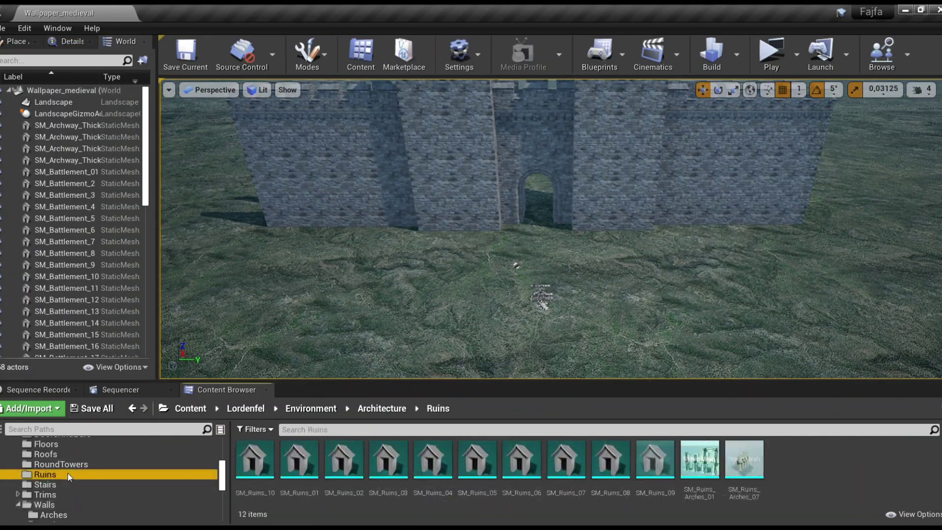
# Place a ruined arches wall and another ruined section such as SM_Ruins_05 near the castle.
pyautogui.moveTo(700, 458); pyautogui.dragTo(715, 326)
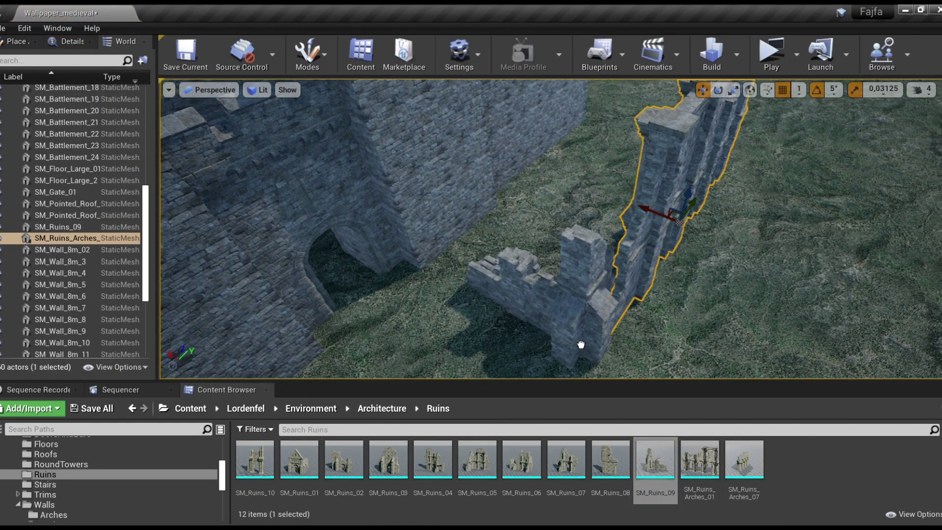
pyautogui.click(577, 346)
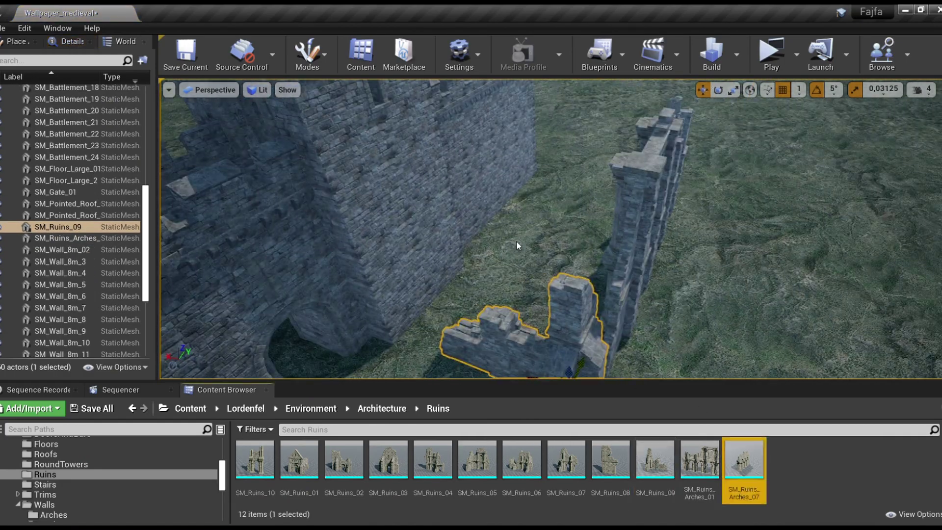
pyautogui.click(532, 236)
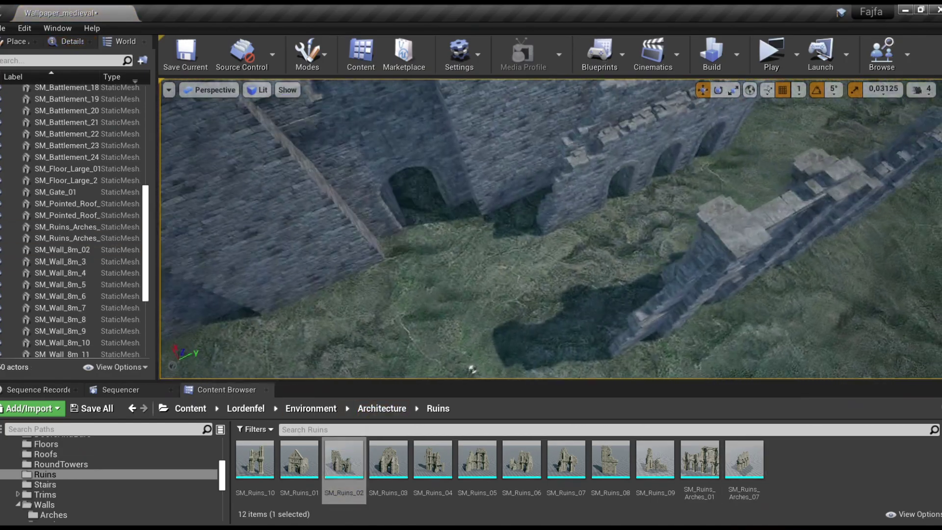
pyautogui.moveTo(610, 458); pyautogui.dragTo(610, 312)
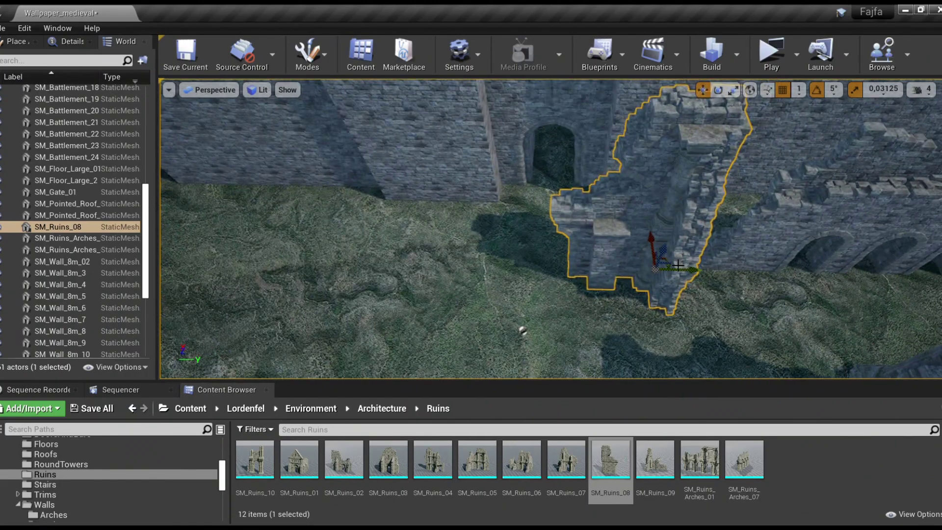
pyautogui.moveTo(677, 265); pyautogui.dragTo(465, 242)
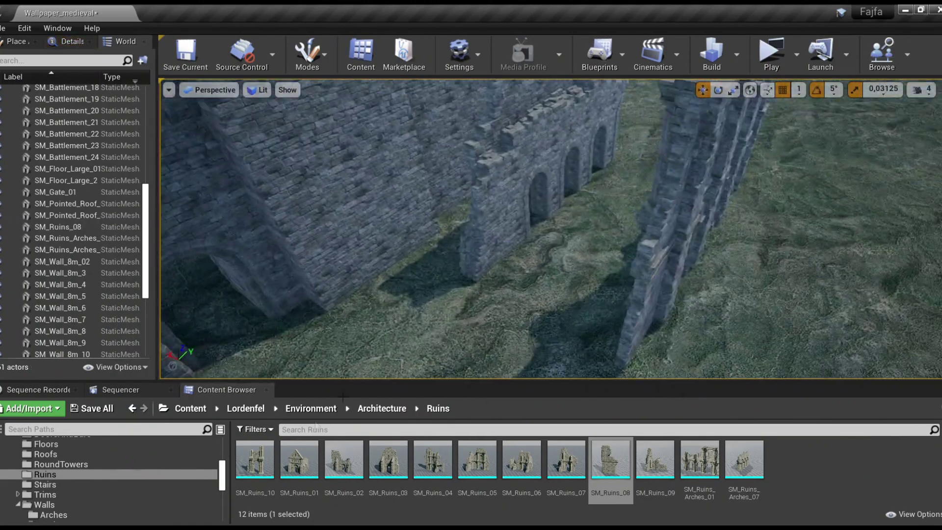
# Add a ruined arched piece and a rotated tall facade, then group meshes into folder One.
pyautogui.moveTo(254, 459); pyautogui.dragTo(496, 345)
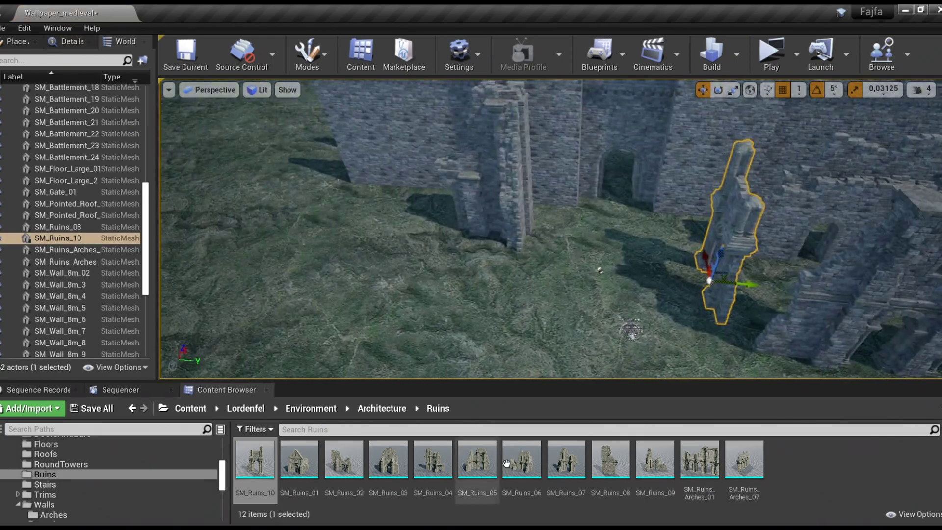
pyautogui.moveTo(477, 458); pyautogui.dragTo(437, 308)
pyautogui.press('e')
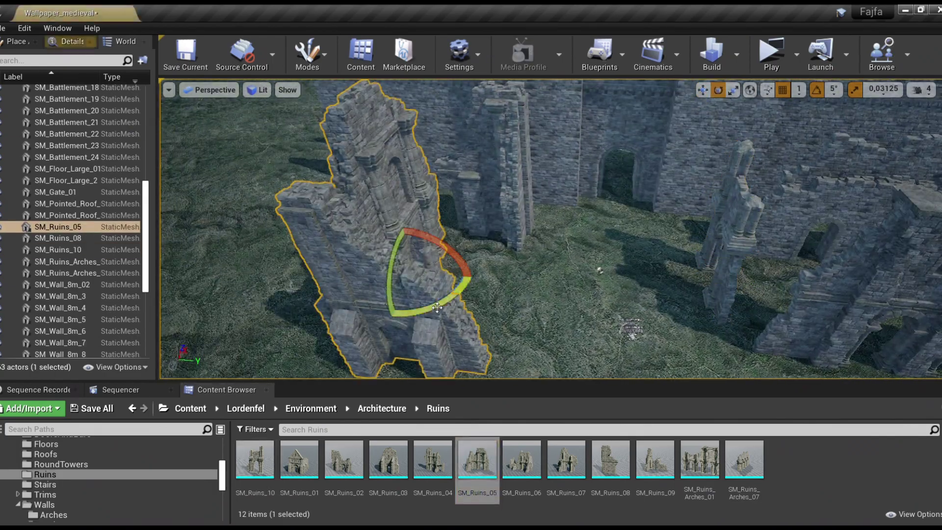
pyautogui.moveTo(390, 336); pyautogui.dragTo(413, 319)
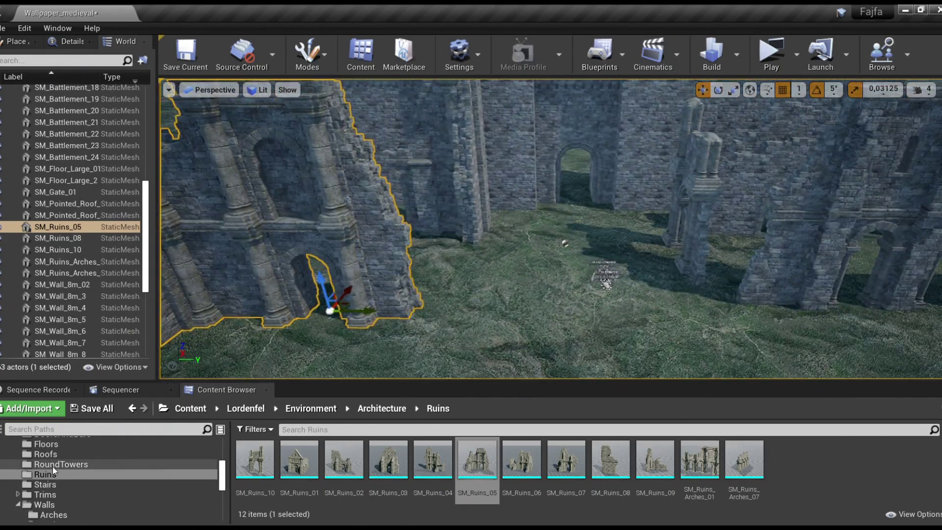
pyautogui.click(61, 464)
pyautogui.click(54, 454)
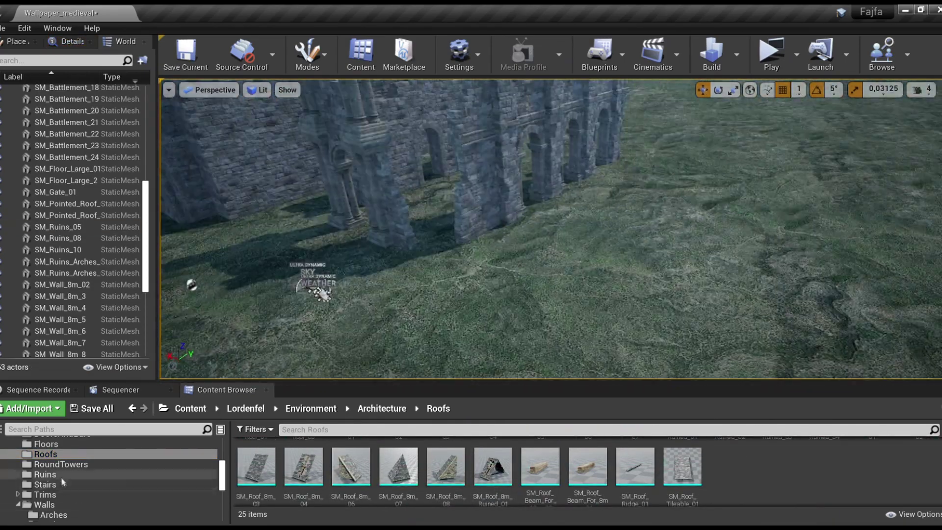
pyautogui.click(45, 474)
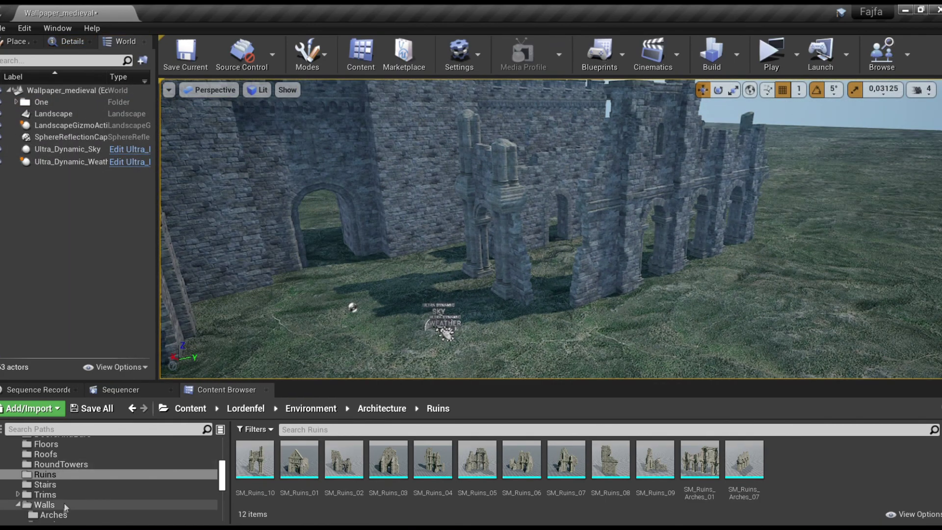
# Place the SM_Window_05 window wall on the grass and set a duplicate beside it.
pyautogui.scroll(-2, 64, 502)
pyautogui.click(64, 504)
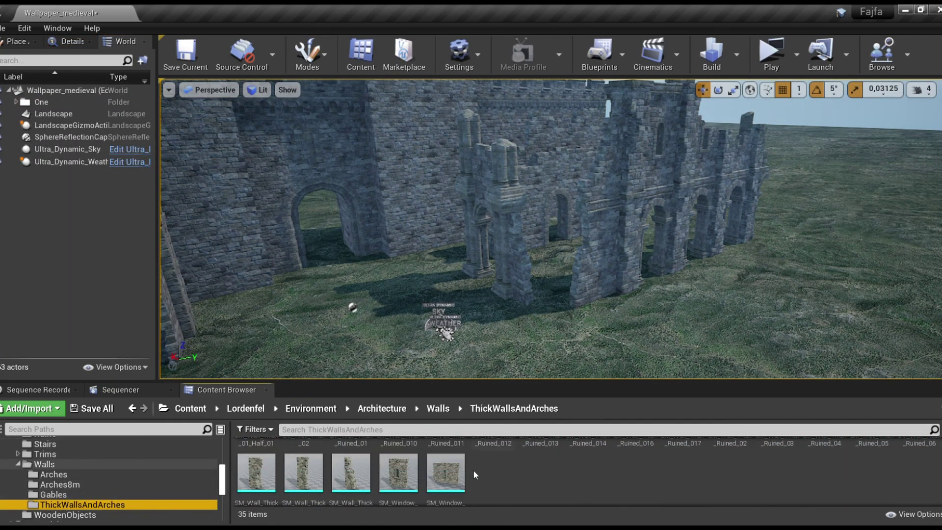
pyautogui.click(53, 494)
pyautogui.click(59, 484)
pyautogui.click(53, 474)
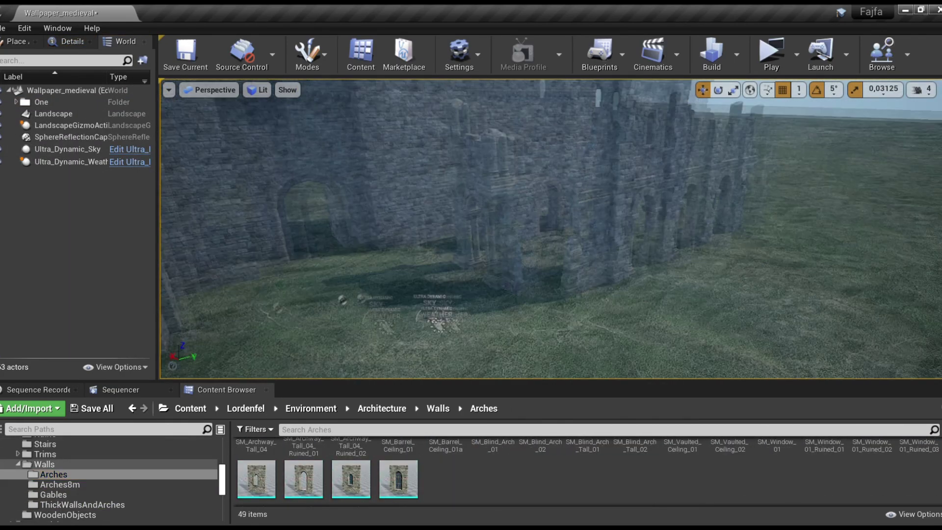
pyautogui.moveTo(398, 478); pyautogui.dragTo(461, 310)
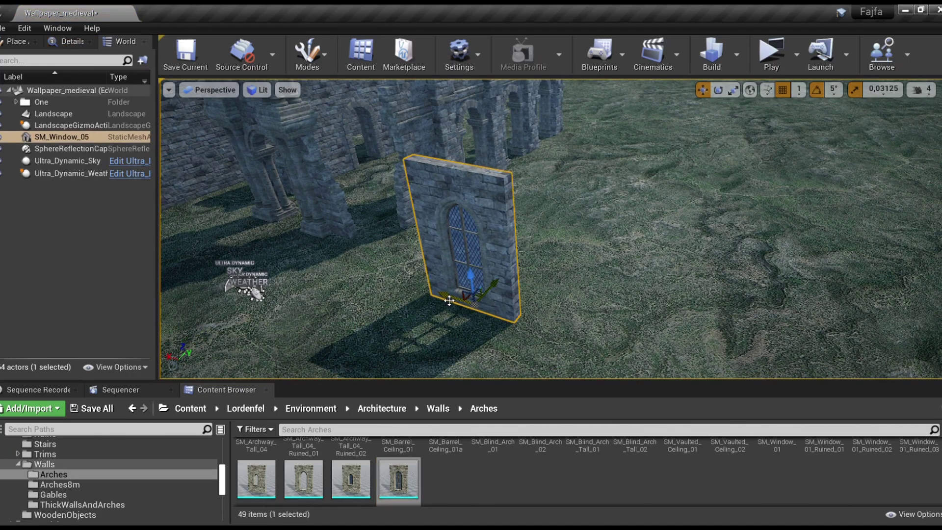
pyautogui.hotkey('ctrl', 'w')
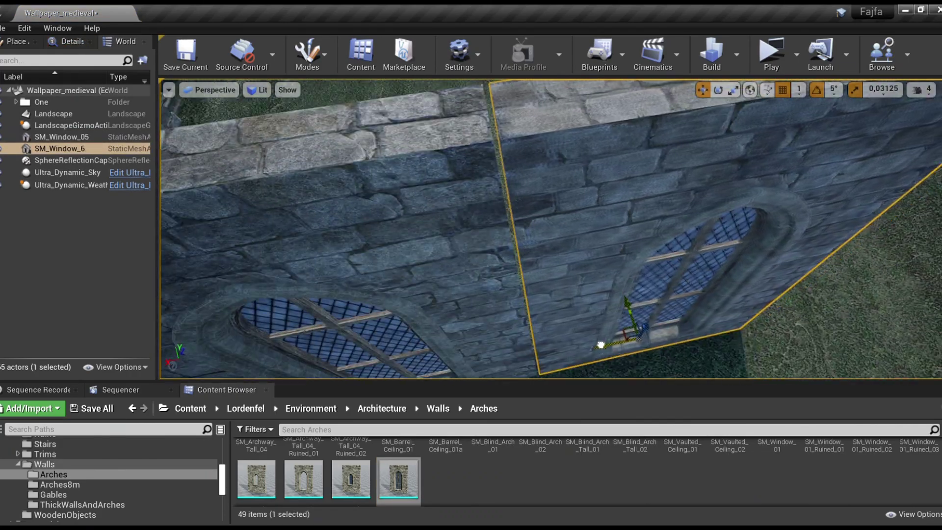
pyautogui.moveTo(449, 300); pyautogui.dragTo(471, 275, button='right')
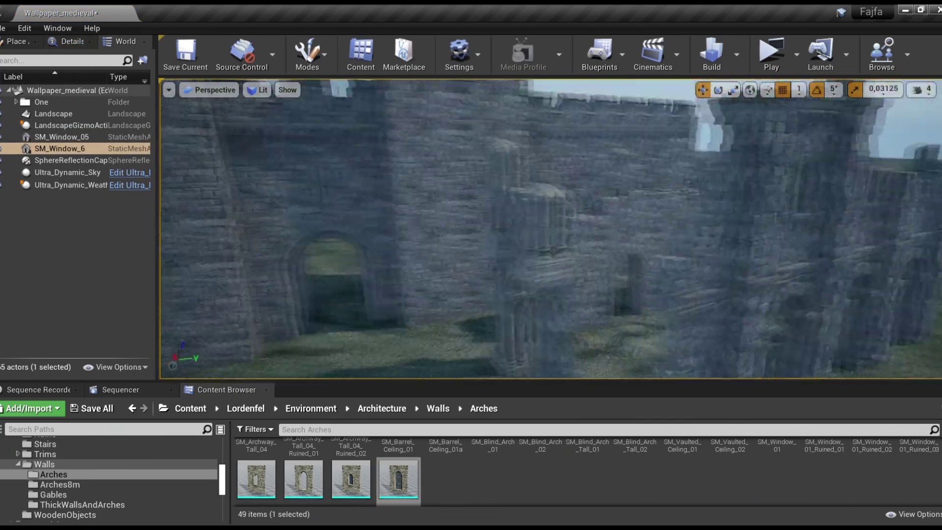
# Add SM_Archway_Tall_04, then duplicate and rotate copies into a row along the windowed wall.
pyautogui.scroll(2, 492, 469)
pyautogui.scroll(-2, 492, 469)
pyautogui.moveTo(272, 477); pyautogui.dragTo(621, 326)
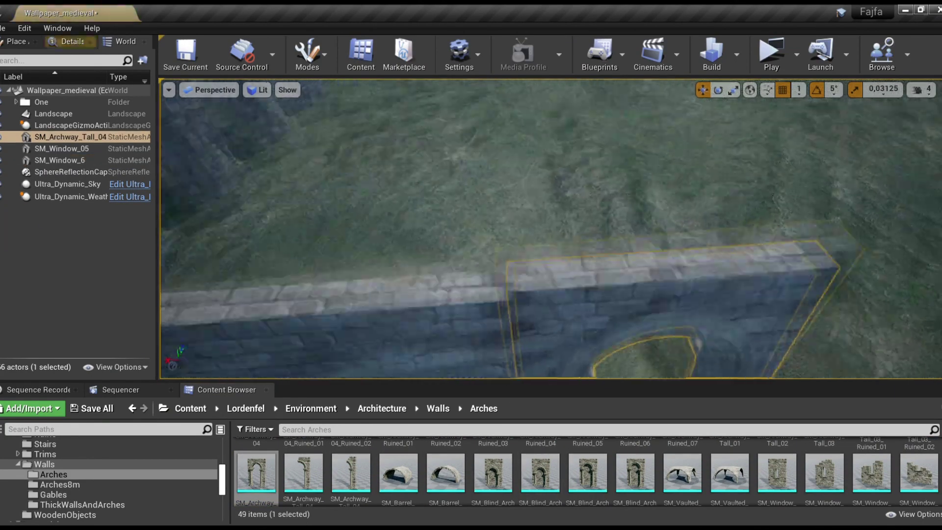
pyautogui.press('f')
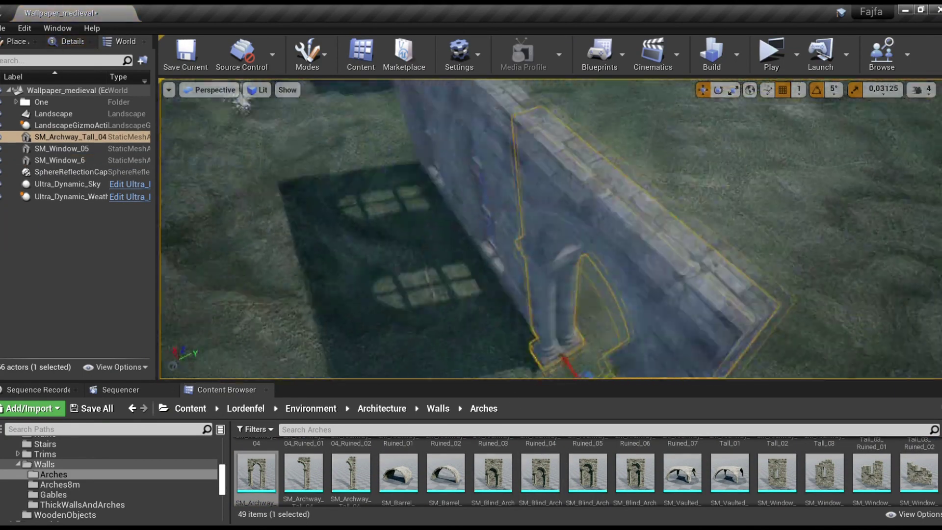
pyautogui.moveTo(590, 310); pyautogui.dragTo(590, 310, button='right')
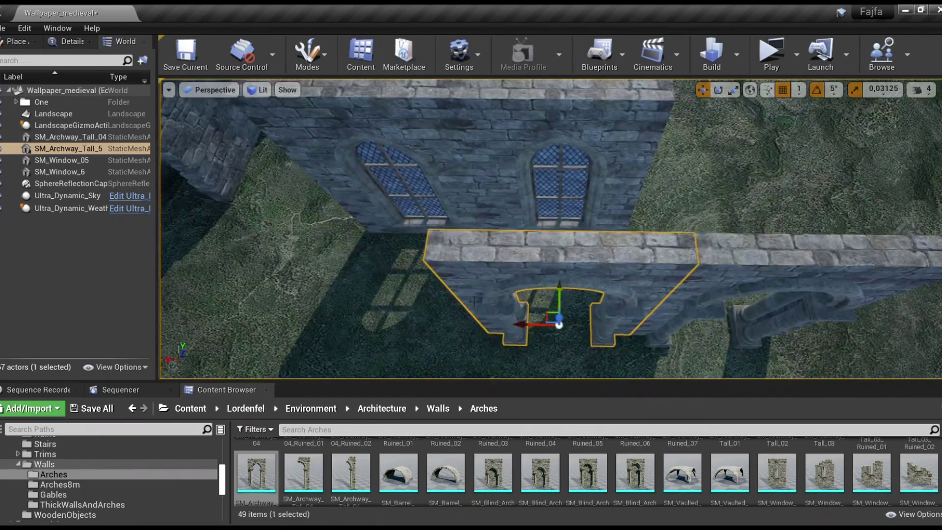
pyautogui.keyDown('alt'); pyautogui.moveTo(520, 323); pyautogui.dragTo(377, 320); pyautogui.keyUp('alt')
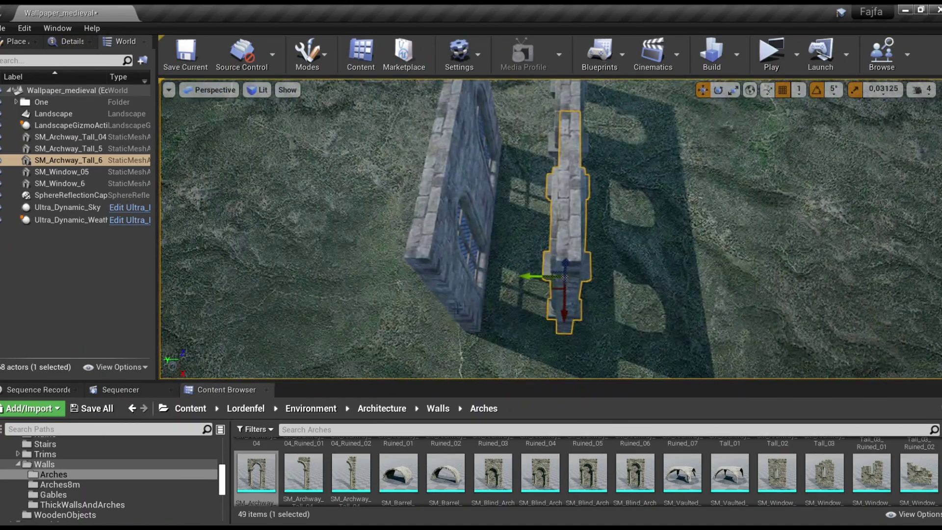
pyautogui.press('e')
pyautogui.keyDown('alt'); pyautogui.moveTo(564, 277); pyautogui.dragTo(549, 330); pyautogui.keyUp('alt')
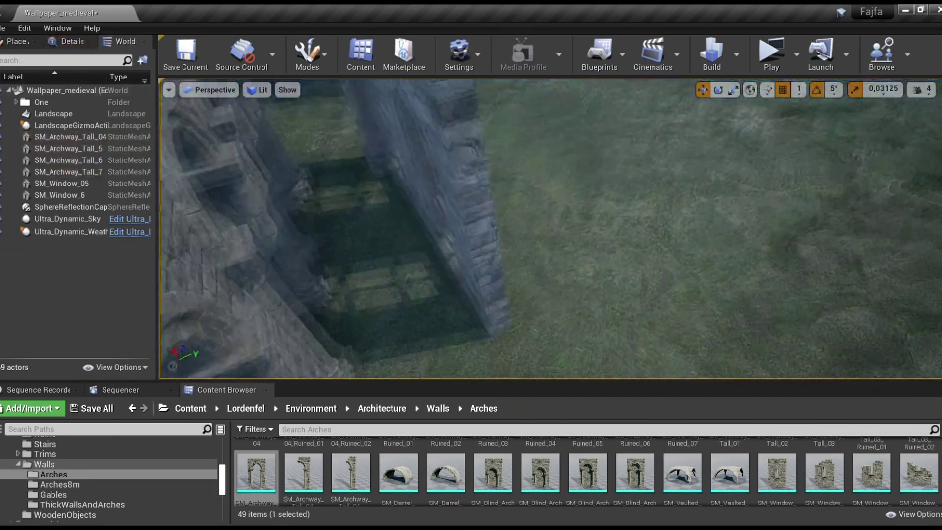
pyautogui.click(59, 484)
# Try the thick 8-metre archway and SM_Entrance_01 pieces from Arches8m and ThickWallsAndArches.
pyautogui.click(777, 471)
pyautogui.moveTo(777, 471); pyautogui.dragTo(618, 276)
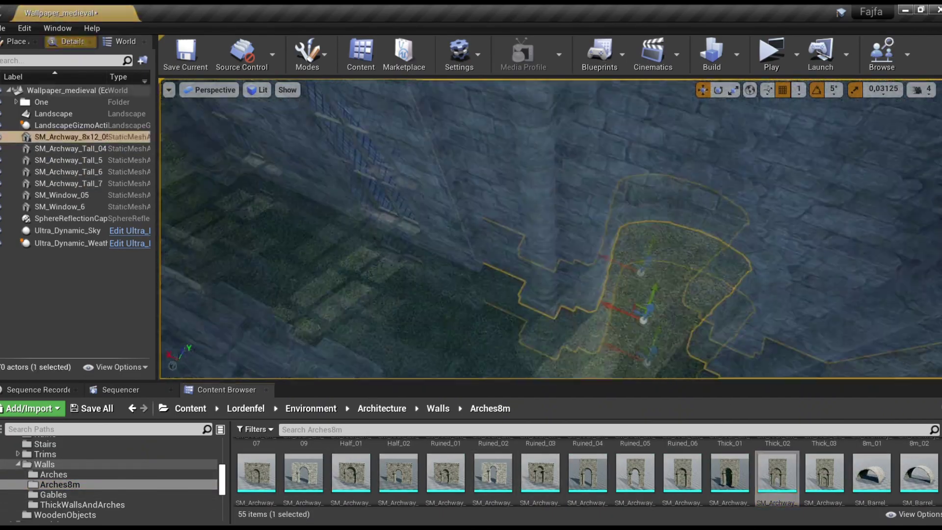
pyautogui.click(53, 494)
pyautogui.click(83, 504)
pyautogui.moveTo(777, 458); pyautogui.dragTo(578, 358)
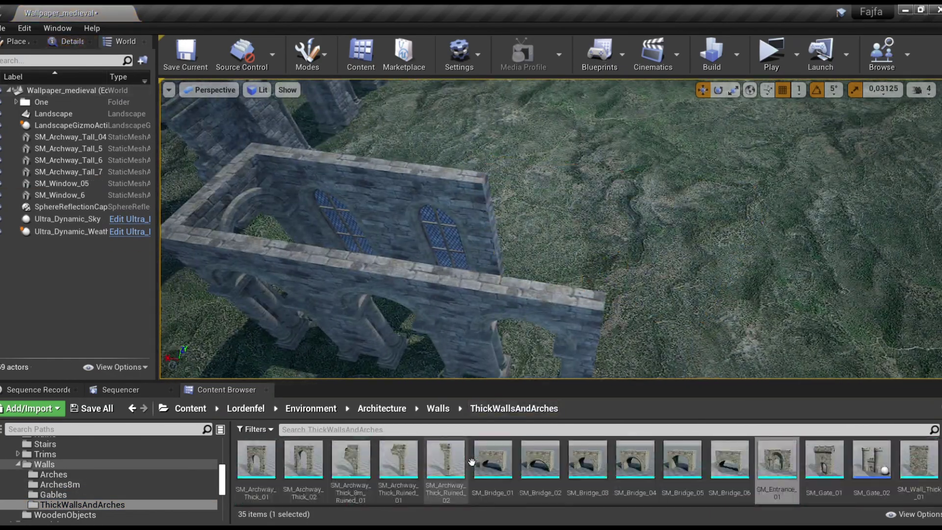
pyautogui.click(53, 474)
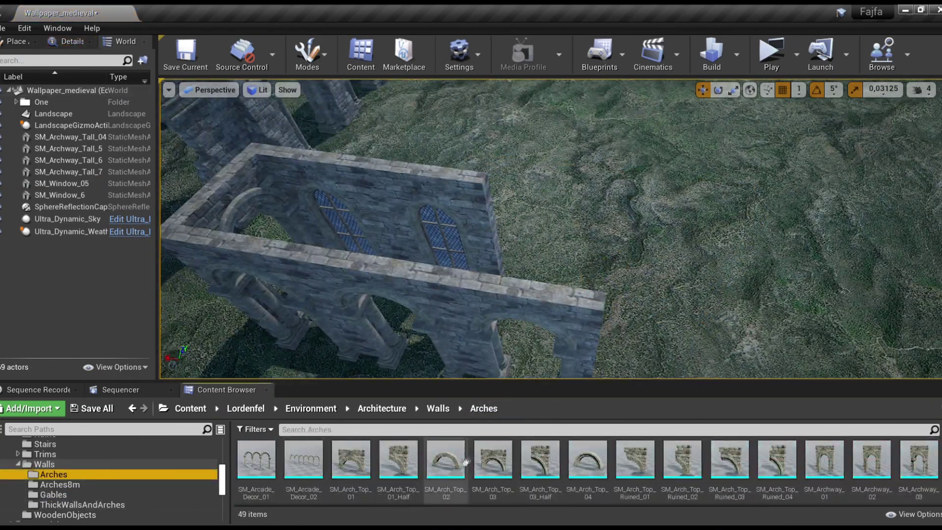
pyautogui.click(828, 463)
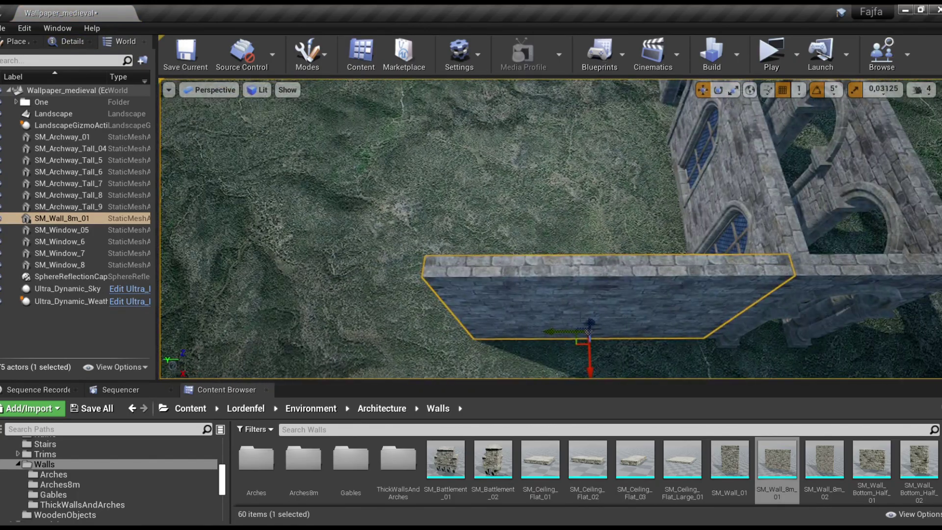
# Duplicate the SM_Wall_8m_01 section in pairs to run walls along the hall.
pyautogui.keyDown('alt'); pyautogui.moveTo(589, 331); pyautogui.dragTo(311, 326); pyautogui.keyUp('alt')
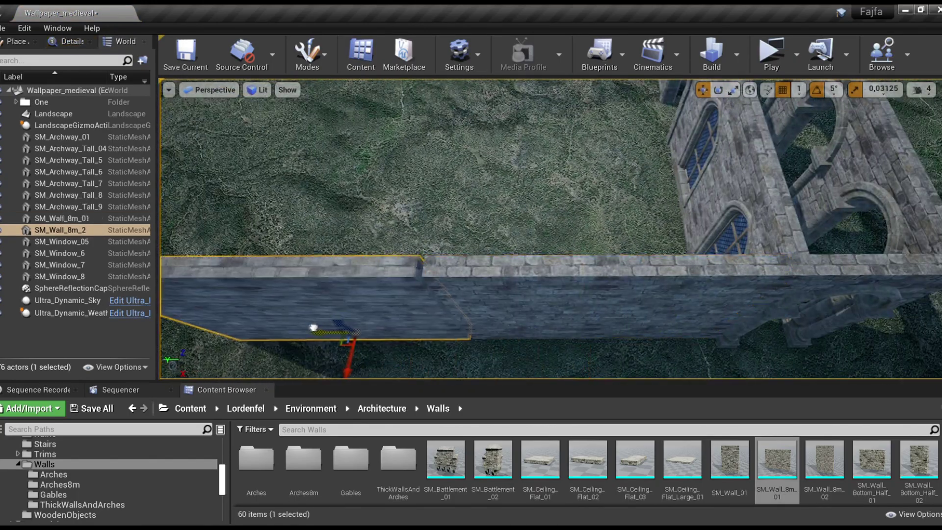
pyautogui.moveTo(311, 325); pyautogui.dragTo(418, 289, button='right')
pyautogui.keyDown('alt'); pyautogui.moveTo(418, 289); pyautogui.dragTo(483, 185); pyautogui.keyUp('alt')
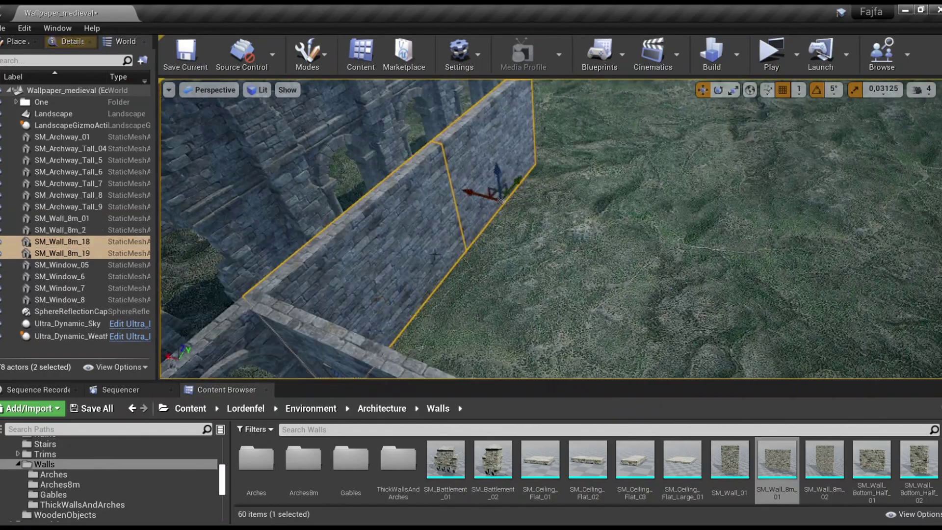
pyautogui.moveTo(484, 185); pyautogui.dragTo(490, 162, button='right')
pyautogui.keyDown('alt'); pyautogui.moveTo(592, 145); pyautogui.dragTo(466, 147); pyautogui.keyUp('alt')
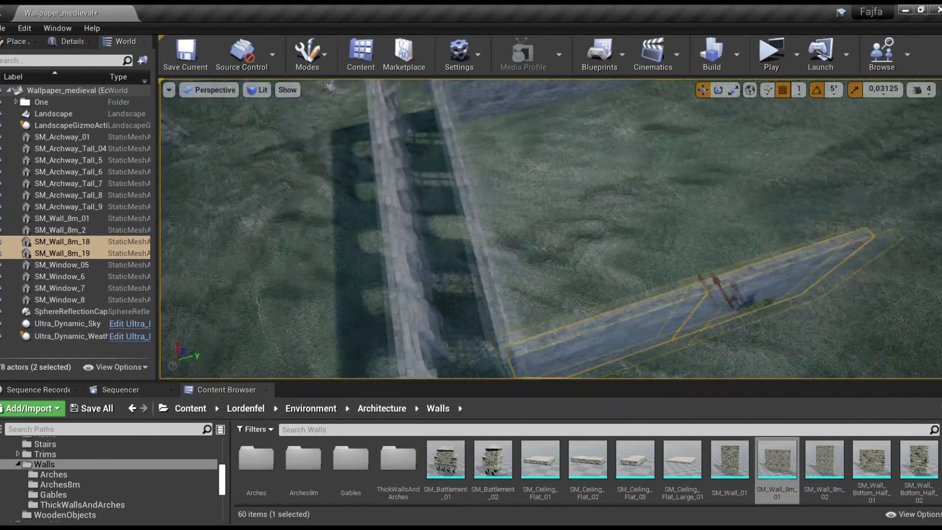
pyautogui.moveTo(466, 147); pyautogui.dragTo(476, 325, button='right')
# Rotate and scale SM_Wall_8m_20 and SM_Wall_8m_21 to close off the hall.
pyautogui.press('e')
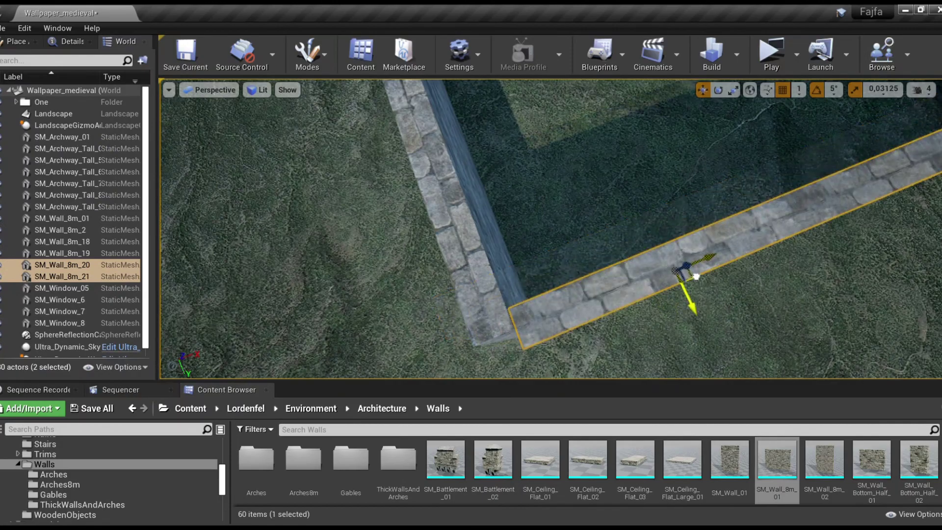
pyautogui.moveTo(464, 280)
pyautogui.mouseDown(button='right')
pyautogui.moveTo(548, 298)
pyautogui.moveTo(446, 288)
pyautogui.mouseUp(button='right')
pyautogui.click(548, 298)
pyautogui.keyDown('ctrl'); pyautogui.click(446, 288); pyautogui.keyUp('ctrl')
pyautogui.press('r')
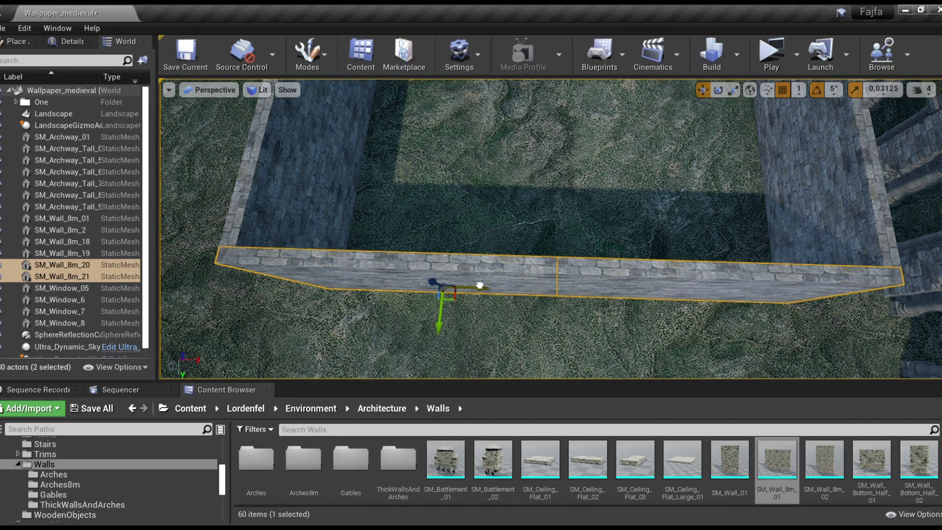
pyautogui.moveTo(480, 285); pyautogui.dragTo(490, 289, button='right')
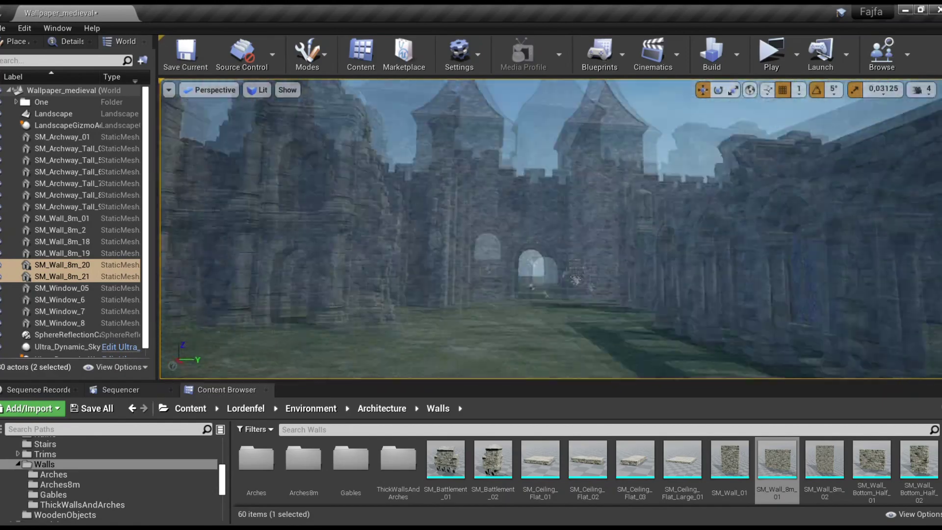
pyautogui.press('f')
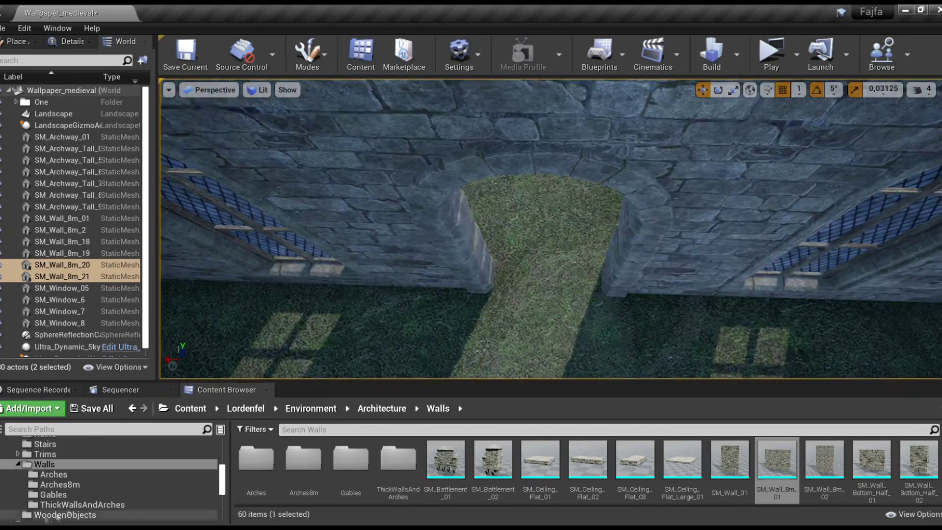
pyautogui.click(75, 506)
# Place half and full balustrade pieces between the arcade columns.
pyautogui.click(69, 514)
pyautogui.scroll(-5, 638, 471)
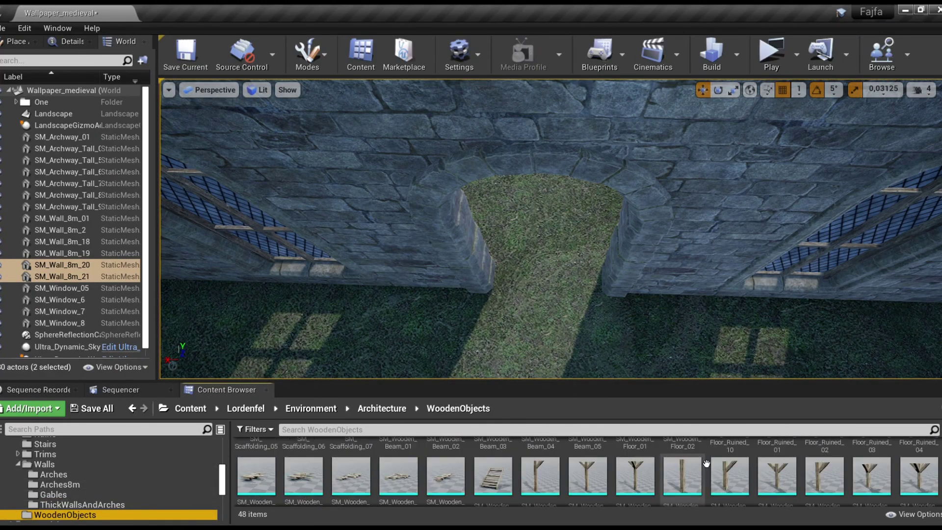
pyautogui.scroll(2, 705, 463)
pyautogui.scroll(5, 67, 470)
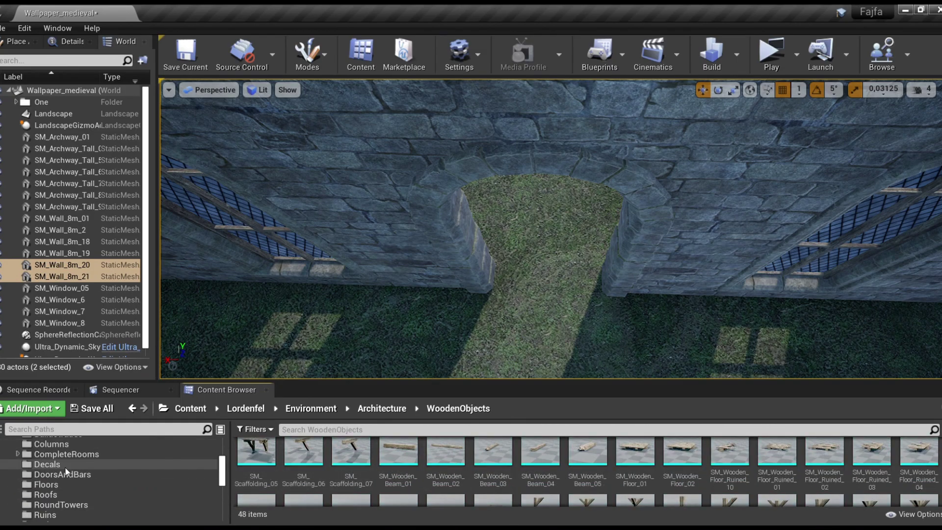
pyautogui.scroll(1, 66, 470)
pyautogui.click(58, 453)
pyautogui.moveTo(343, 458); pyautogui.dragTo(539, 297)
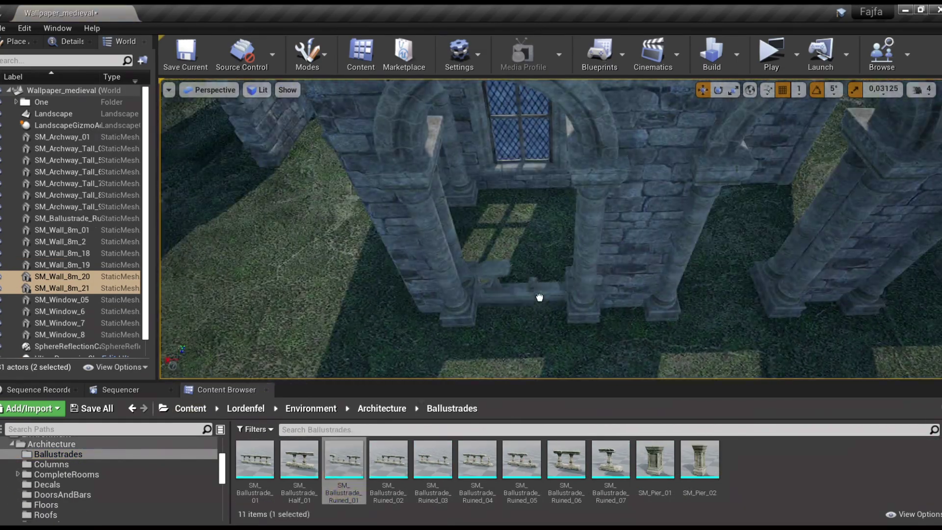
pyautogui.moveTo(299, 458); pyautogui.dragTo(568, 289)
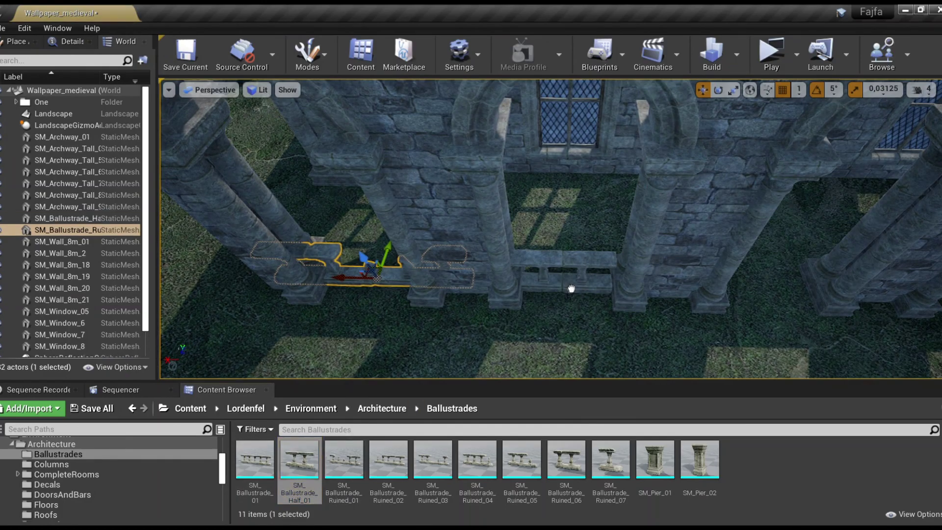
pyautogui.moveTo(255, 458); pyautogui.dragTo(569, 275)
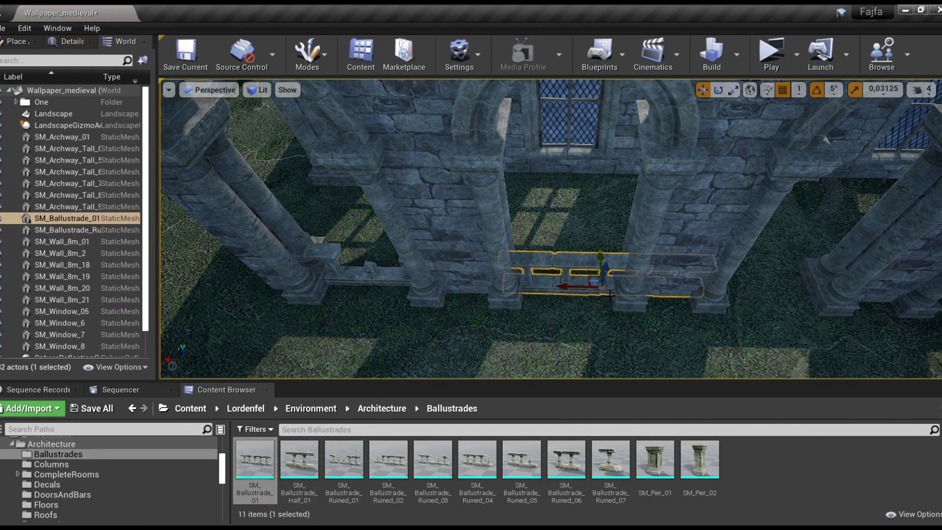
pyautogui.moveTo(569, 274); pyautogui.dragTo(569, 275, button='right')
# Add a ruined balustrade, rotate it, and duplicate copies along the arcade.
pyautogui.moveTo(521, 459); pyautogui.dragTo(524, 206)
pyautogui.press('e')
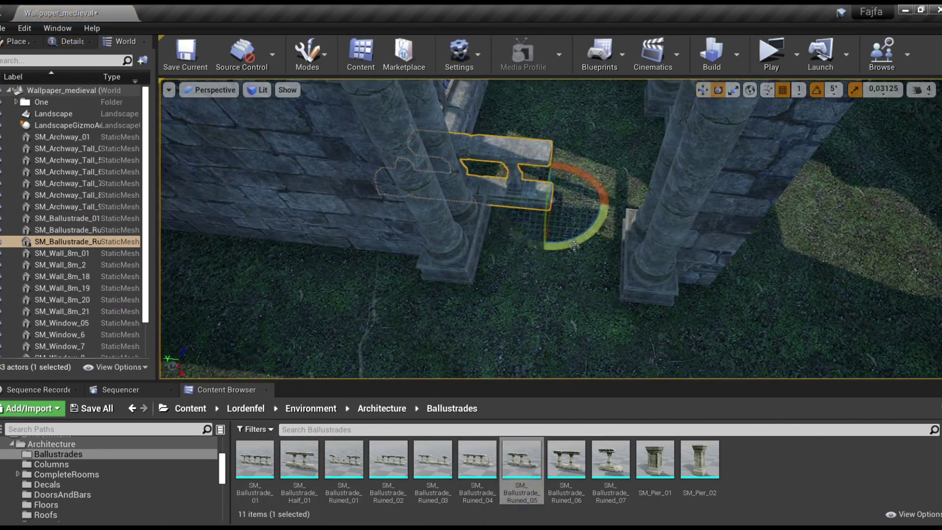
pyautogui.keyDown('alt'); pyautogui.keyDown('shift'); pyautogui.moveTo(650, 274); pyautogui.dragTo(221, 303); pyautogui.keyUp('shift'); pyautogui.keyUp('alt')
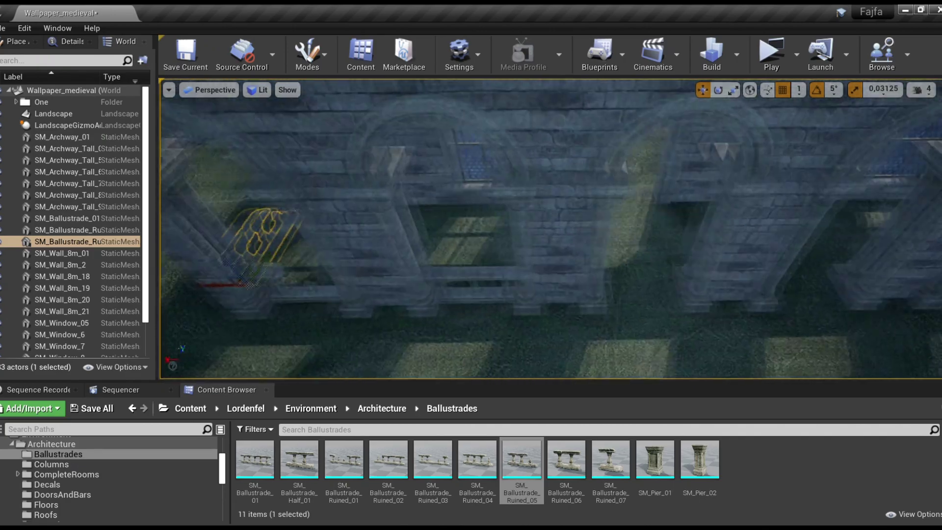
pyautogui.keyDown('alt'); pyautogui.keyDown('shift'); pyautogui.moveTo(723, 301); pyautogui.dragTo(542, 276); pyautogui.keyUp('shift'); pyautogui.keyUp('alt')
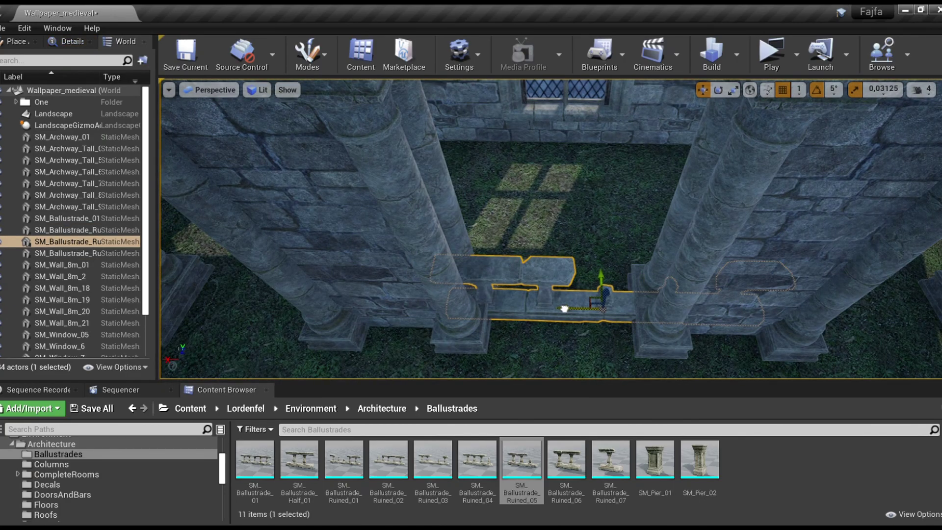
pyautogui.press('Escape')
pyautogui.moveTo(541, 276); pyautogui.dragTo(542, 276, button='right')
pyautogui.click(541, 310)
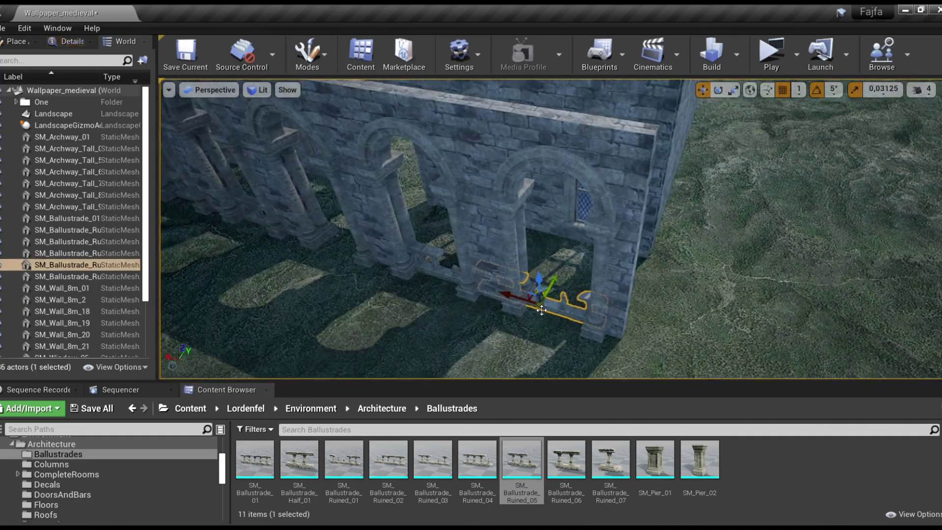
pyautogui.moveTo(613, 285); pyautogui.dragTo(439, 210, button='right')
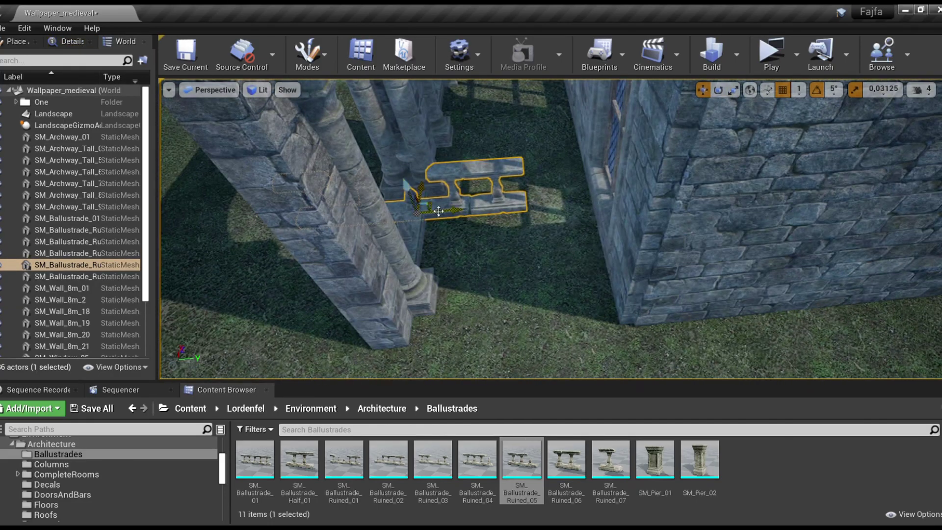
# Duplicate a tall archway at the wall corner and frame the arches.
pyautogui.moveTo(557, 302); pyautogui.dragTo(539, 274, button='right')
pyautogui.keyDown('alt'); pyautogui.moveTo(567, 295); pyautogui.dragTo(564, 299); pyautogui.keyUp('alt')
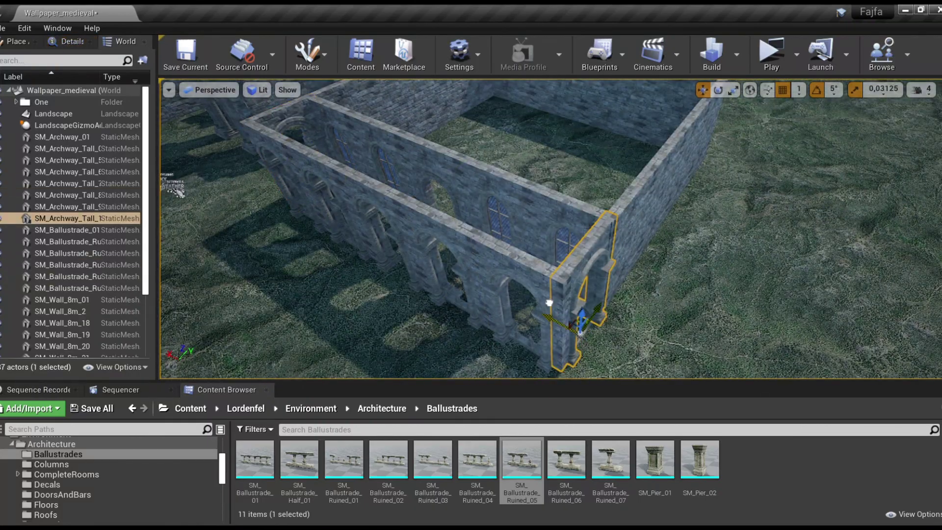
pyautogui.press('f')
pyautogui.moveTo(538, 300); pyautogui.dragTo(538, 300, button='right')
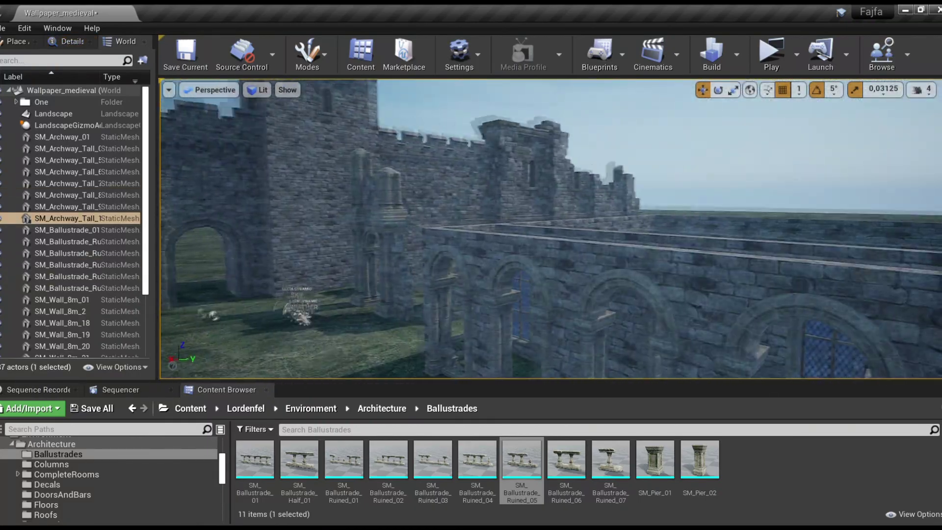
pyautogui.press('Escape')
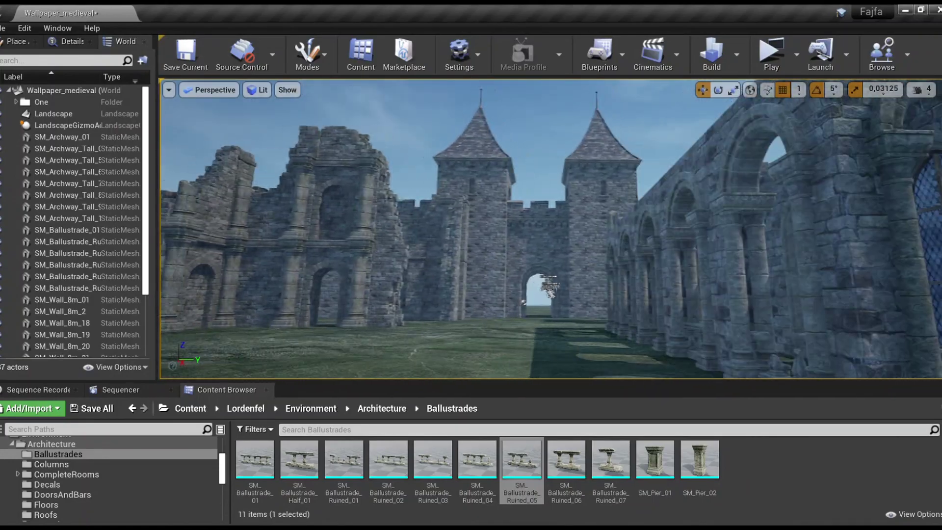
pyautogui.moveTo(549, 228); pyautogui.dragTo(568, 226, button='right')
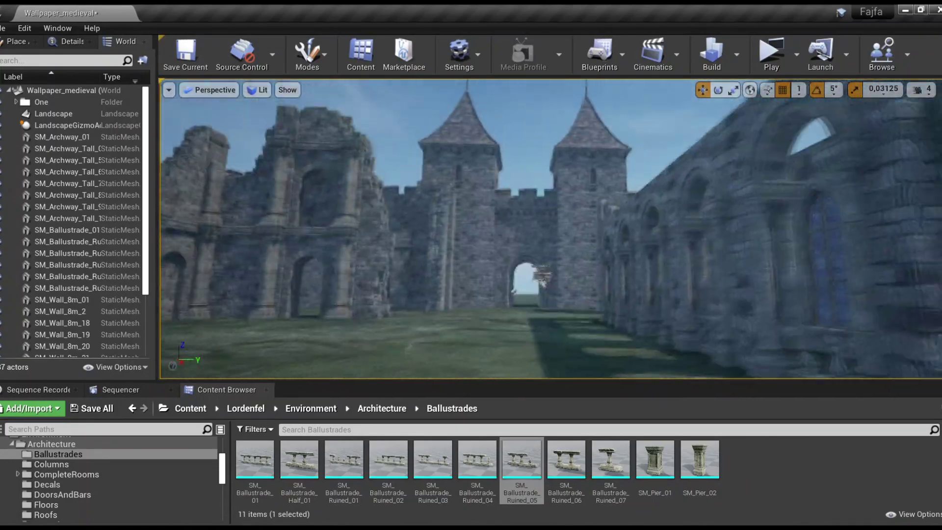
pyautogui.click(62, 494)
# Place SM_Floor_Large_02 inside the room and duplicate it into four slabs covering the floor.
pyautogui.click(45, 504)
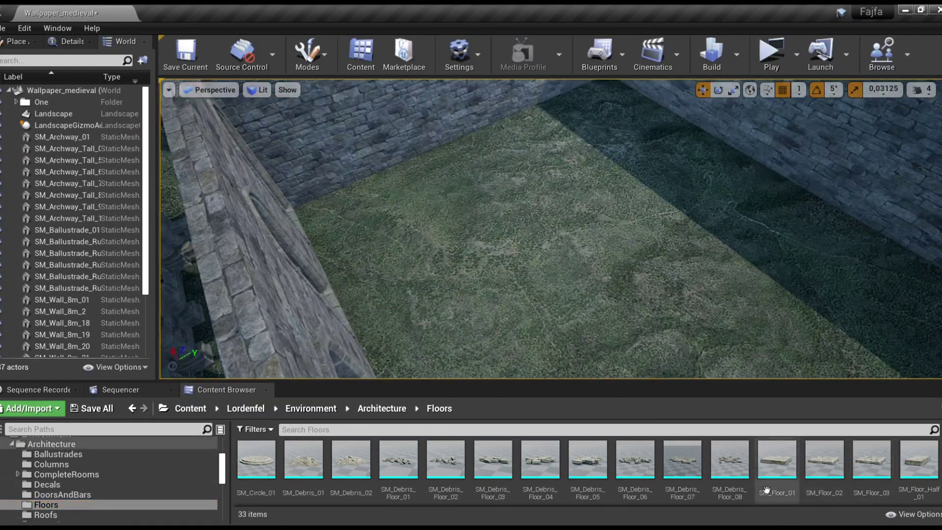
pyautogui.scroll(-2, 766, 490)
pyautogui.moveTo(351, 454); pyautogui.dragTo(551, 237)
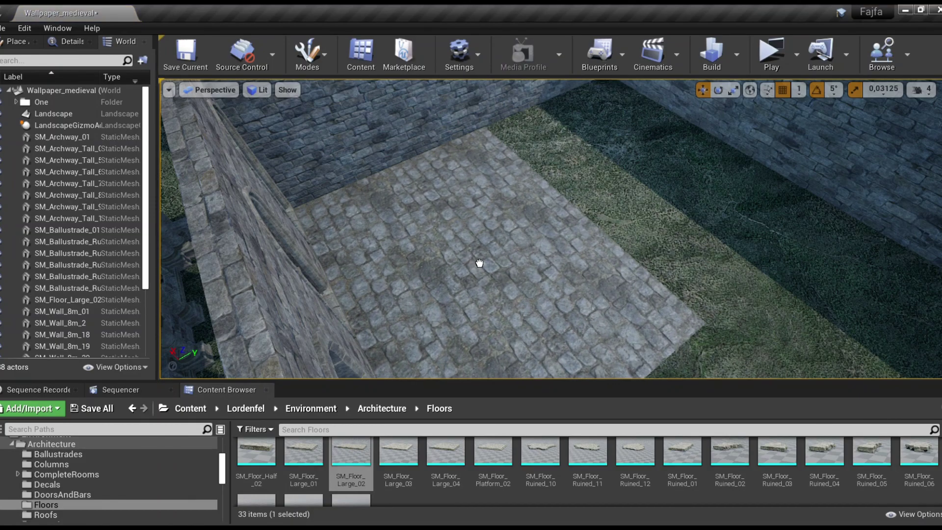
pyautogui.moveTo(479, 263); pyautogui.dragTo(479, 212)
pyautogui.moveTo(549, 228)
pyautogui.mouseDown(button='right')
pyautogui.moveTo(530, 216)
pyautogui.moveTo(478, 228)
pyautogui.mouseUp(button='right')
pyautogui.hotkey('ctrl', 'w')
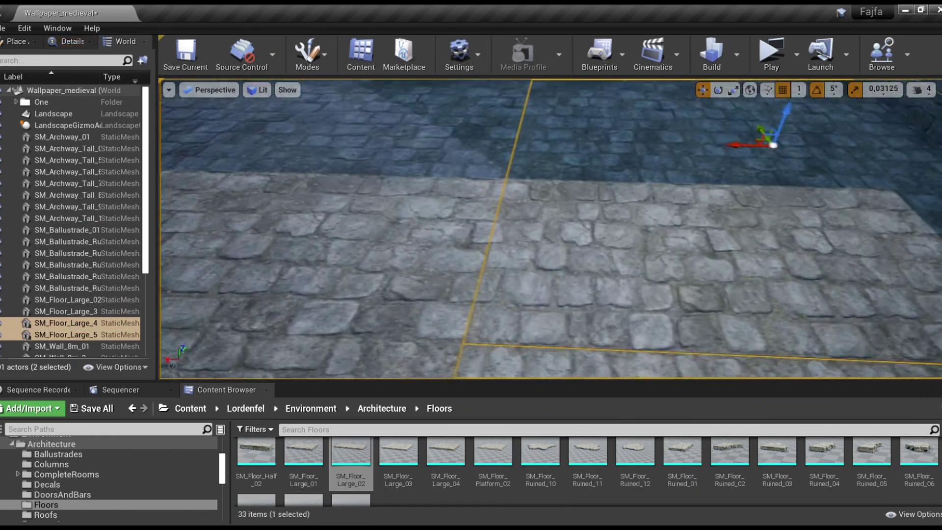
pyautogui.moveTo(490, 230); pyautogui.dragTo(475, 225, button='right')
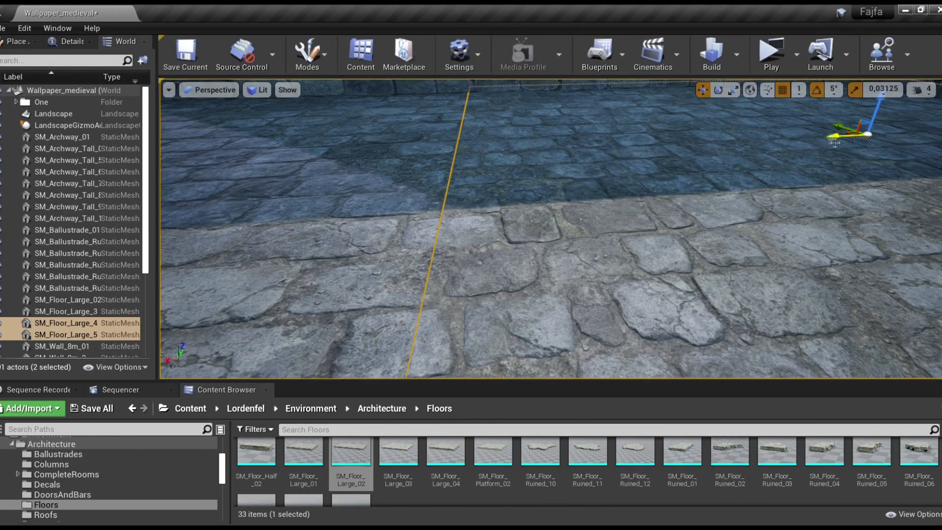
pyautogui.moveTo(566, 181); pyautogui.dragTo(564, 183, button='right')
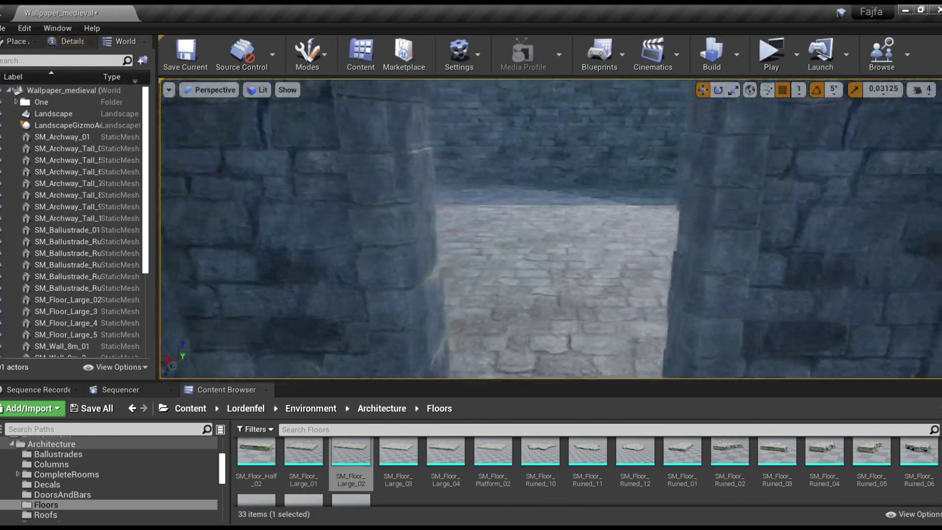
pyautogui.click(566, 181)
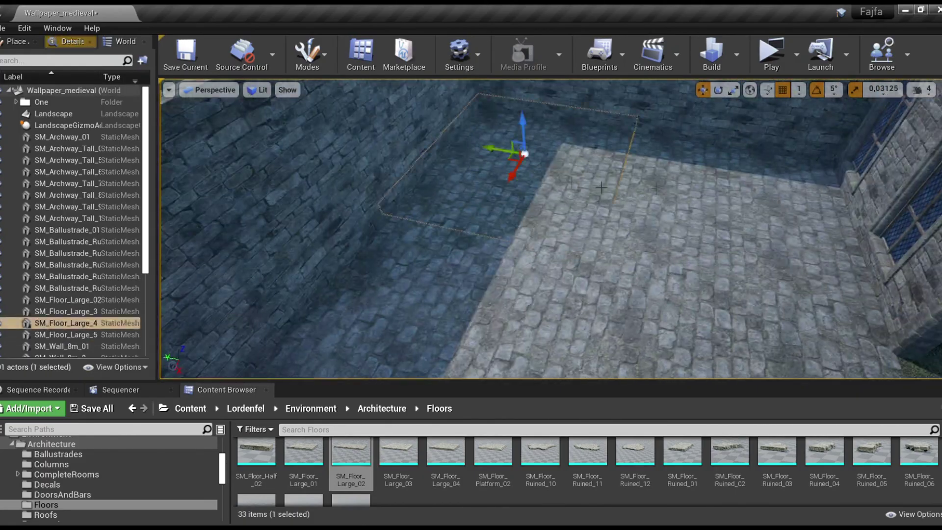
pyautogui.keyDown('ctrl'); pyautogui.click(565, 181); pyautogui.keyUp('ctrl')
pyautogui.moveTo(566, 181); pyautogui.dragTo(564, 182, button='right')
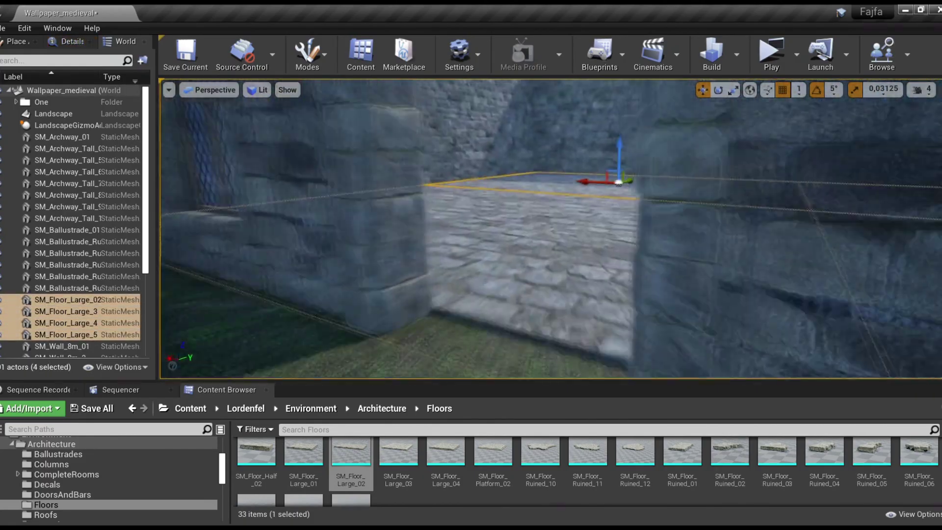
# Place an SM_Trim_01 threshold step from the Trims folder.
pyautogui.scroll(-3, 99, 471)
pyautogui.click(45, 514)
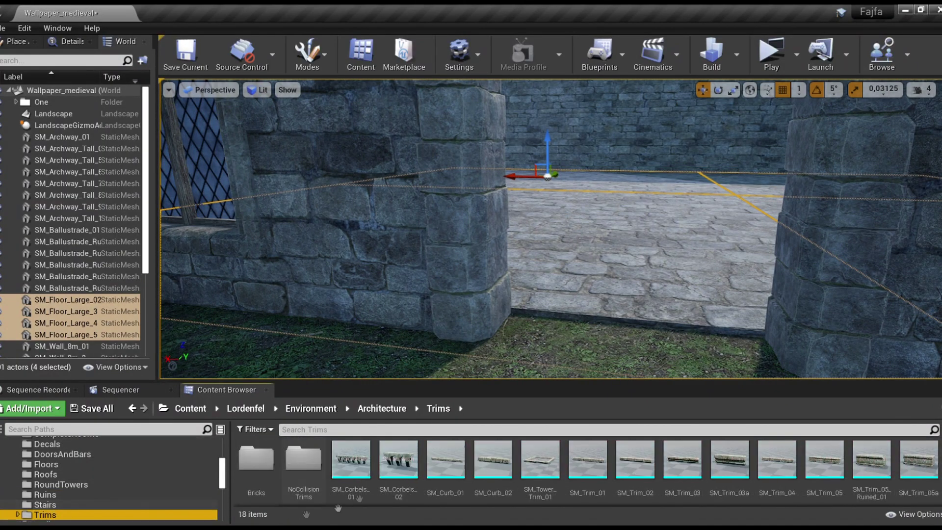
pyautogui.moveTo(587, 459); pyautogui.dragTo(609, 326)
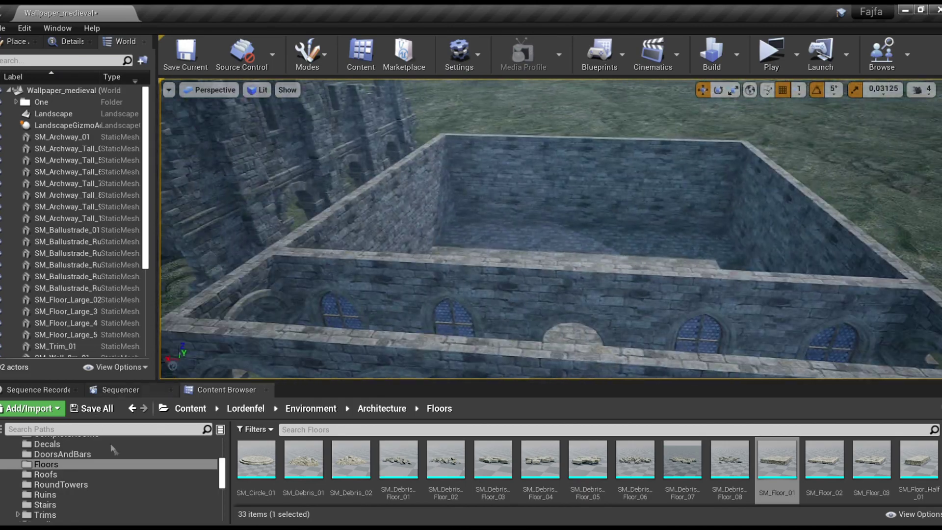
# Try SM_Roof_12m_Ruined_01 over the room, rotate it, then delete it.
pyautogui.click(45, 474)
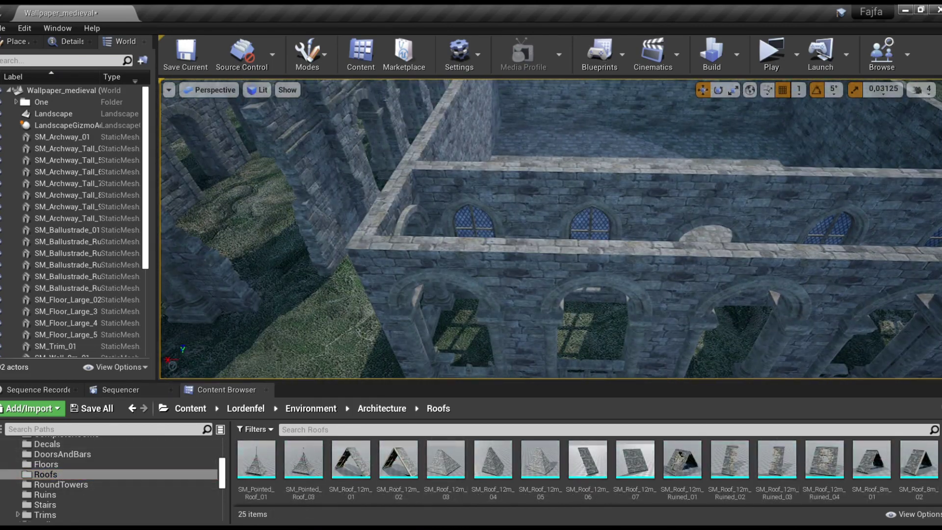
pyautogui.moveTo(666, 216); pyautogui.dragTo(671, 206)
pyautogui.press('e')
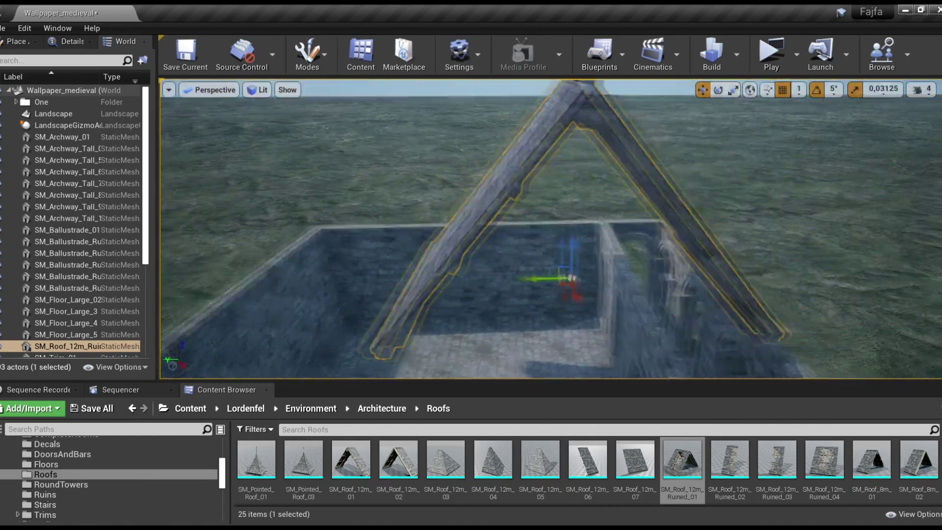
pyautogui.press('Delete')
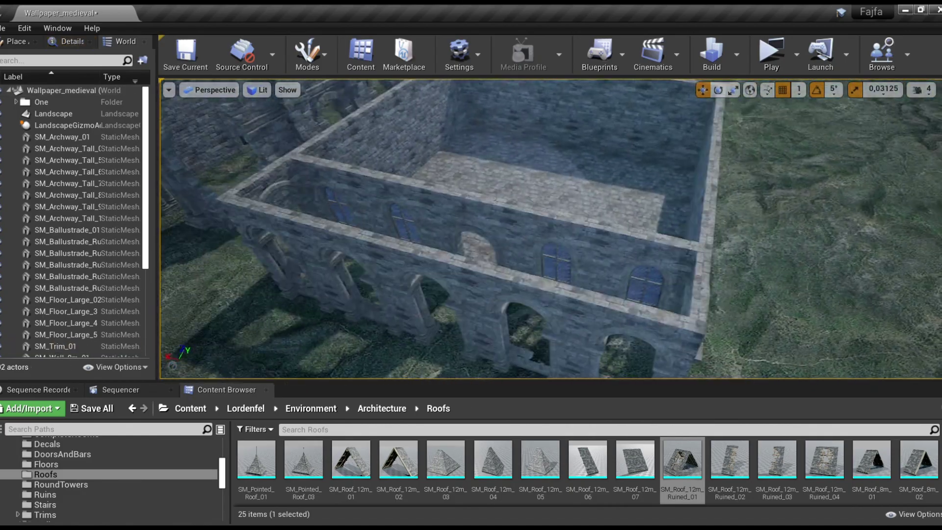
# Place SM_Roof_8m_04 over the room, rotated 90°.
pyautogui.click(729, 458)
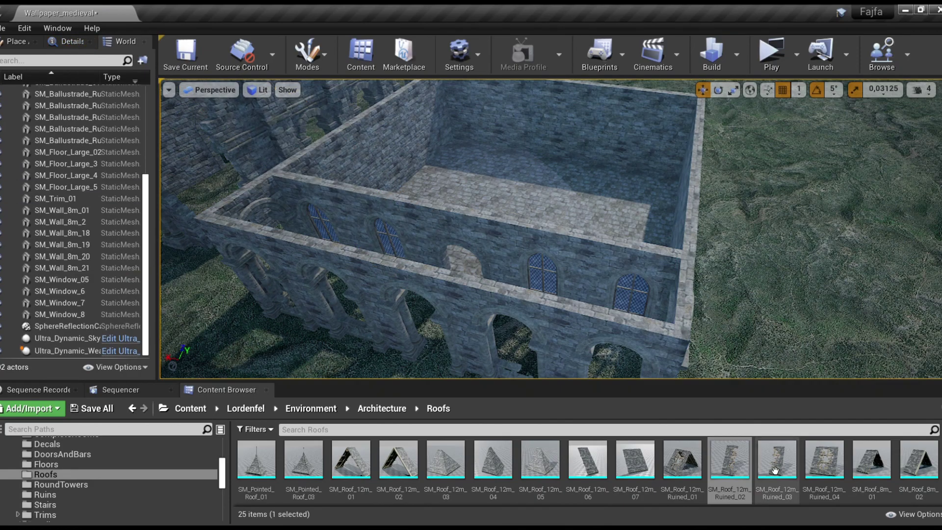
pyautogui.scroll(-2, 767, 458)
pyautogui.moveTo(256, 464); pyautogui.dragTo(302, 245)
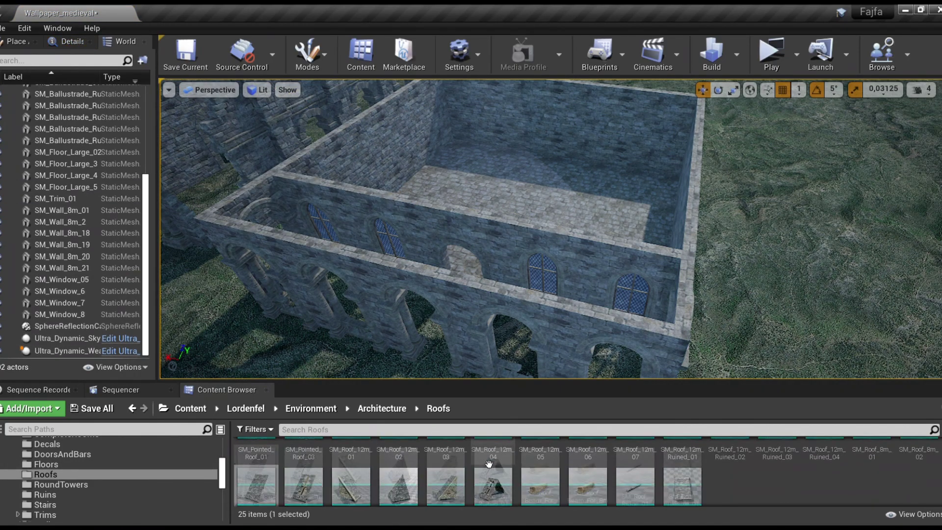
pyautogui.press('e')
pyautogui.moveTo(303, 465)
pyautogui.mouseDown()
pyautogui.moveTo(230, 221)
pyautogui.moveTo(344, 206)
pyautogui.mouseUp()
pyautogui.press('w')
pyautogui.moveTo(343, 205); pyautogui.dragTo(549, 231, button='right')
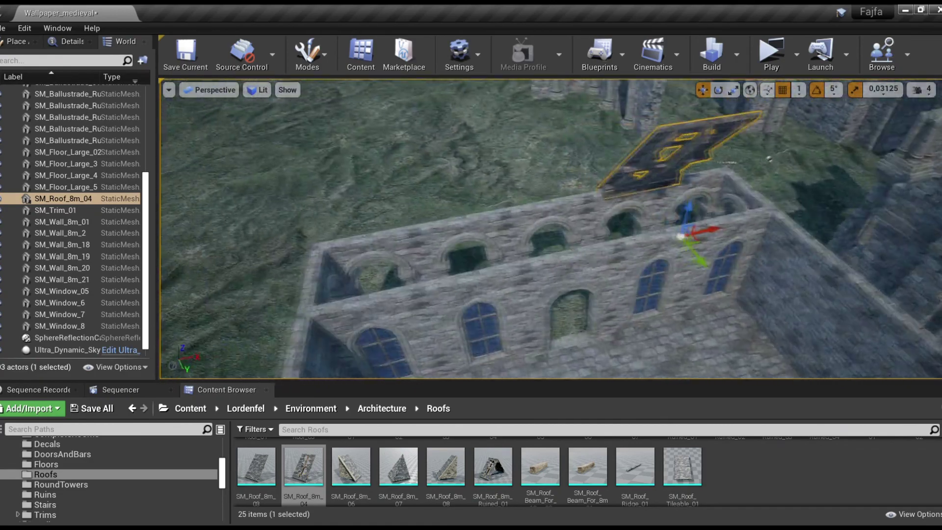
# Duplicate the windowed wall pieces as SM_Window_9 and _10 for an upper storey.
pyautogui.click(632, 252)
pyautogui.keyDown('ctrl'); pyautogui.click(442, 245); pyautogui.keyUp('ctrl')
pyautogui.hotkey('ctrl', 'w')
pyautogui.scroll(3, 361, 258)
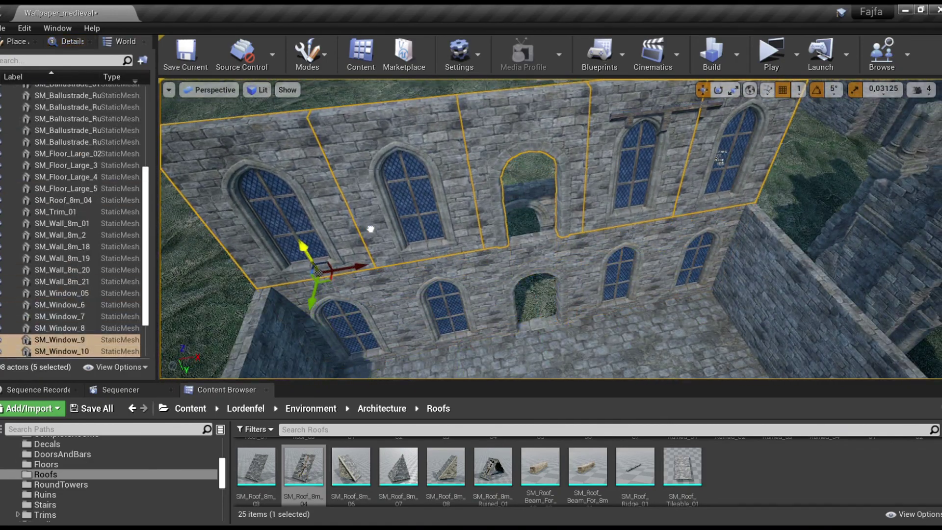
# Delete the copied wall pieces, try SM_Window_04, then remove the extra window pieces.
pyautogui.press('Delete')
pyautogui.scroll(-3, 98, 471)
pyautogui.click(53, 454)
pyautogui.scroll(-5, 664, 469)
pyautogui.moveTo(351, 461); pyautogui.dragTo(598, 225)
pyautogui.press('f')
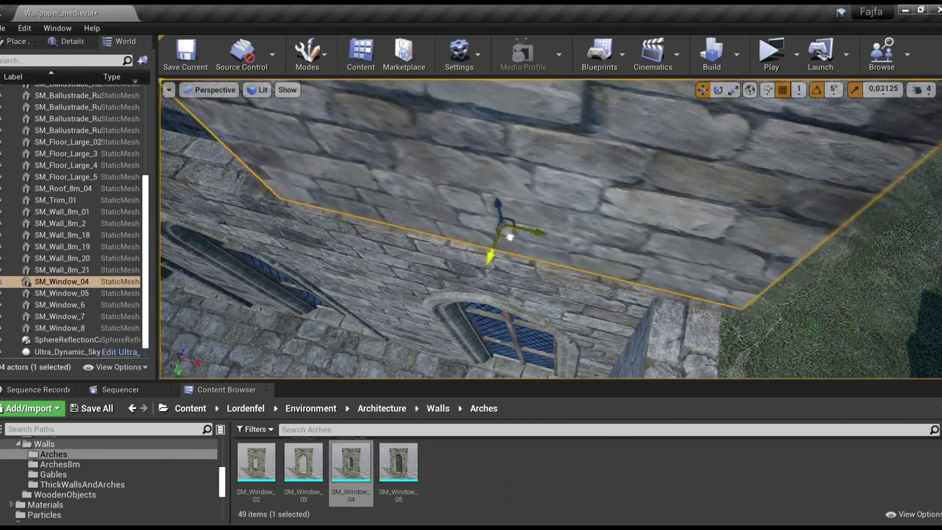
pyautogui.moveTo(510, 237)
pyautogui.mouseDown(button='right')
pyautogui.moveTo(883, 217)
pyautogui.moveTo(499, 266)
pyautogui.moveTo(540, 235)
pyautogui.mouseUp(button='right')
pyautogui.click(499, 266)
pyautogui.press('Delete')
# Set SM_Window_03, an unglazed arched window, into the room's upper wall.
pyautogui.click(79, 485)
pyautogui.click(102, 505)
pyautogui.click(662, 192)
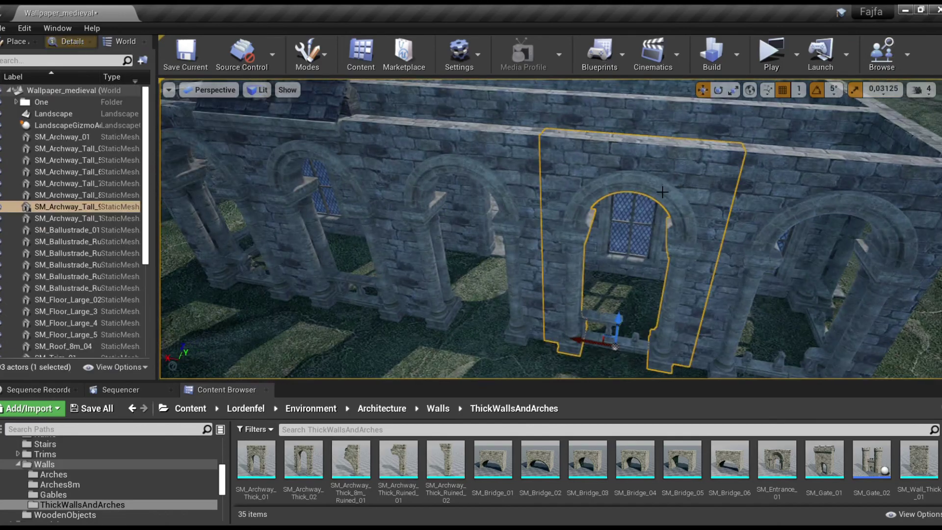
pyautogui.moveTo(662, 192); pyautogui.dragTo(662, 192, button='right')
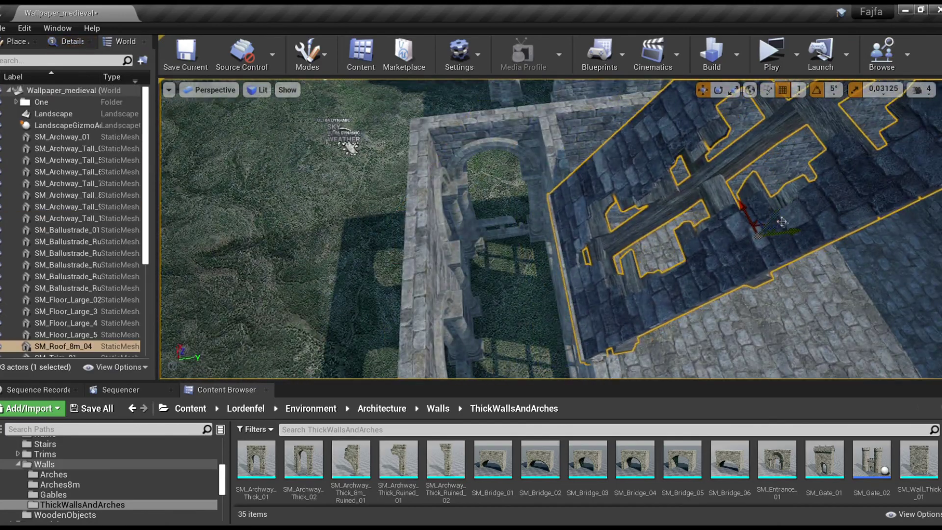
pyautogui.press('f')
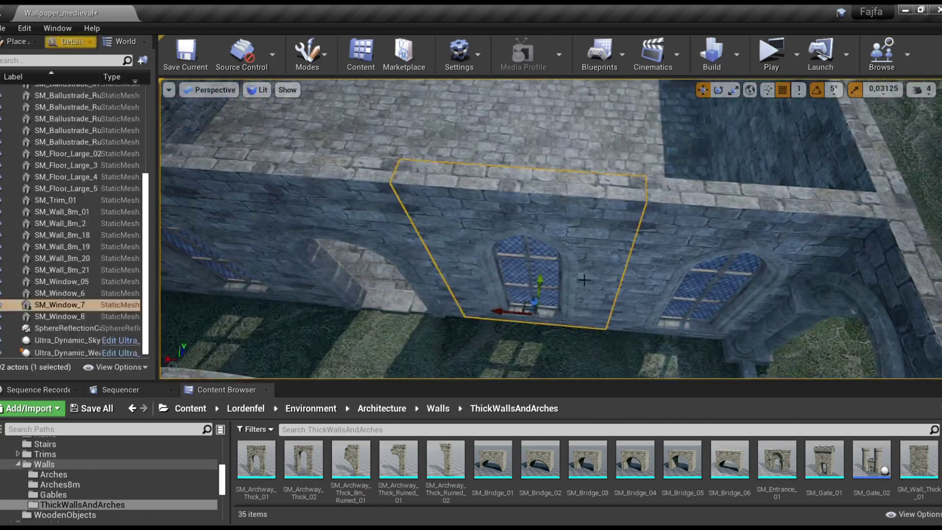
pyautogui.click(73, 475)
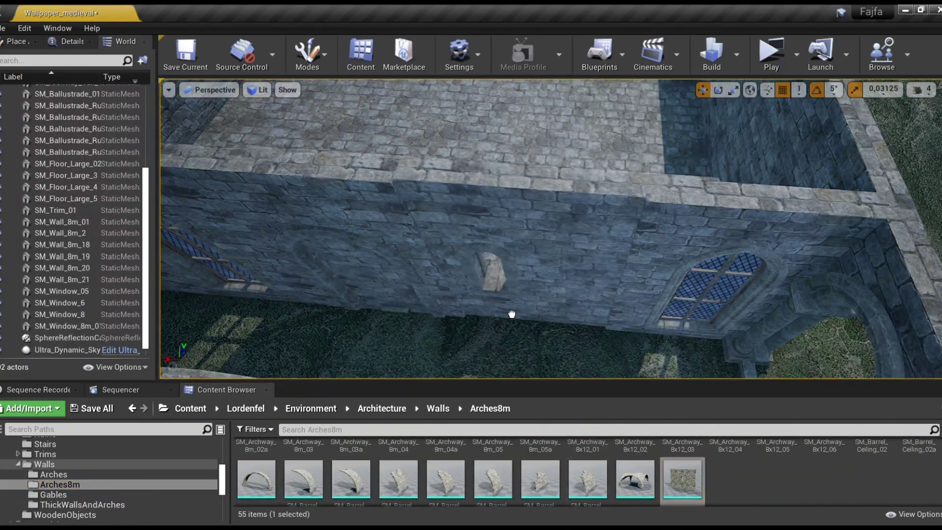
pyautogui.moveTo(303, 479); pyautogui.dragTo(588, 304)
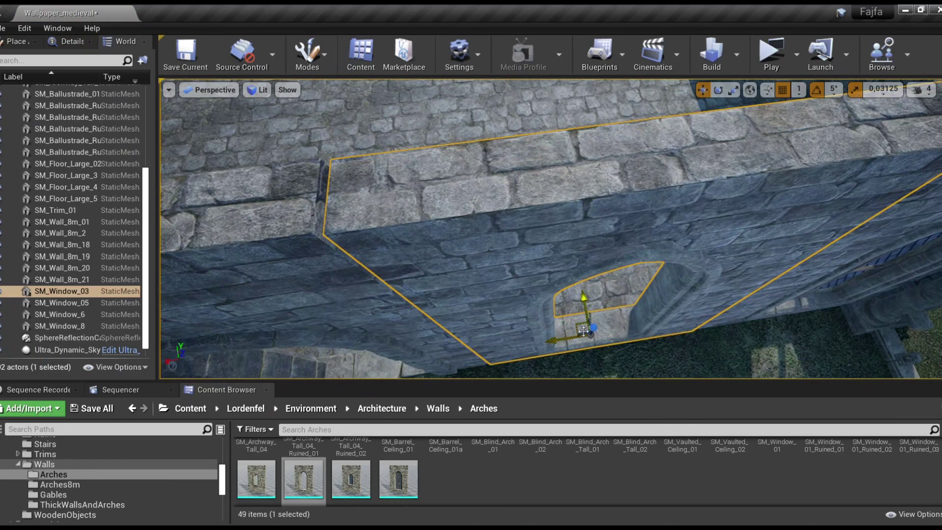
pyautogui.moveTo(590, 302); pyautogui.dragTo(637, 304, button='right')
pyautogui.moveTo(568, 242); pyautogui.dragTo(567, 258, button='right')
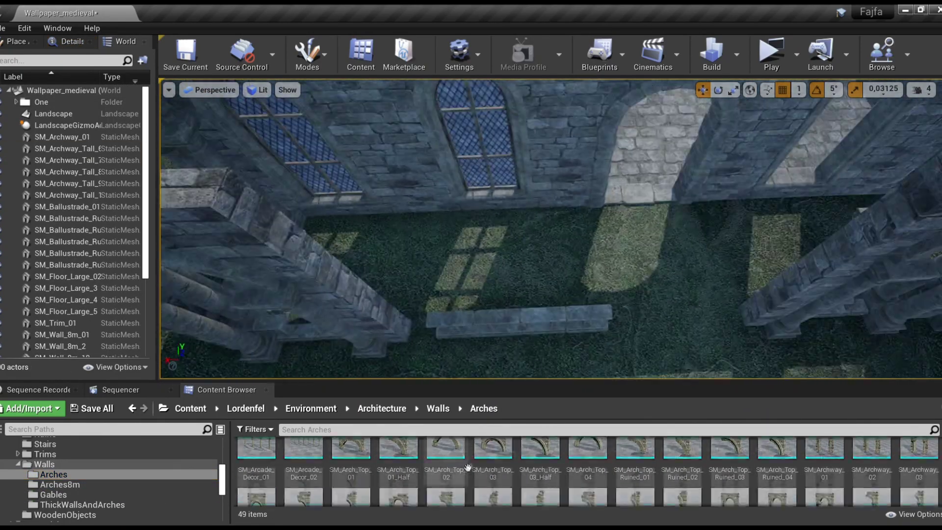
# Place a ruined archway piece beside the courtyard wall and frame it.
pyautogui.scroll(-1, 423, 480)
pyautogui.moveTo(446, 466); pyautogui.dragTo(407, 308)
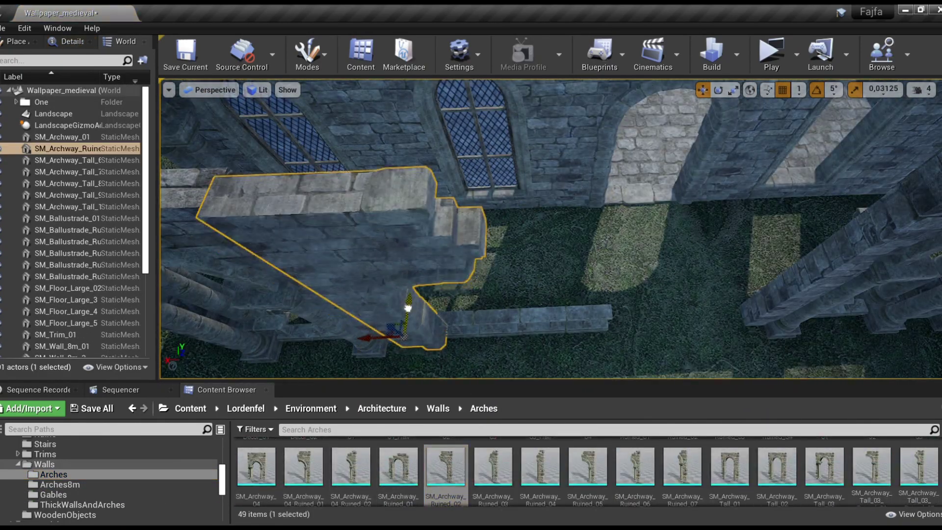
pyautogui.press('f')
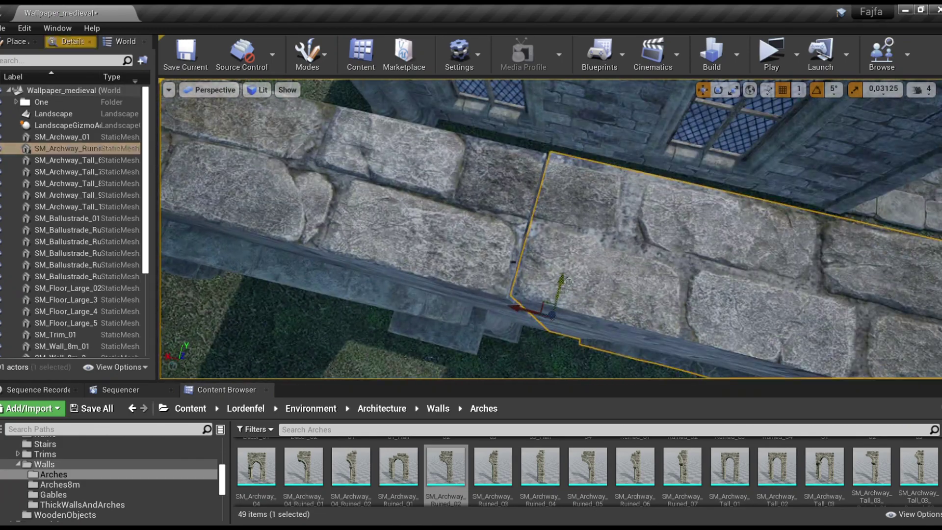
pyautogui.moveTo(569, 281); pyautogui.dragTo(539, 274, button='right')
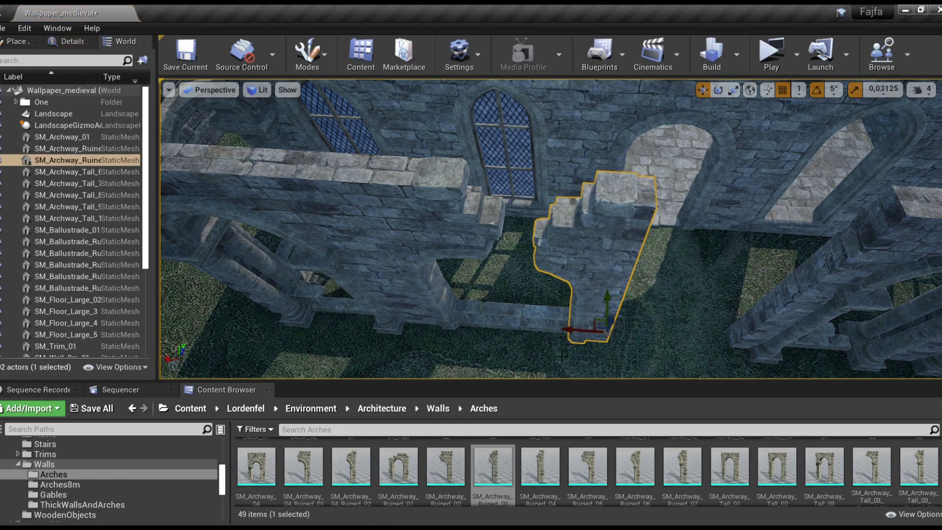
pyautogui.press('f')
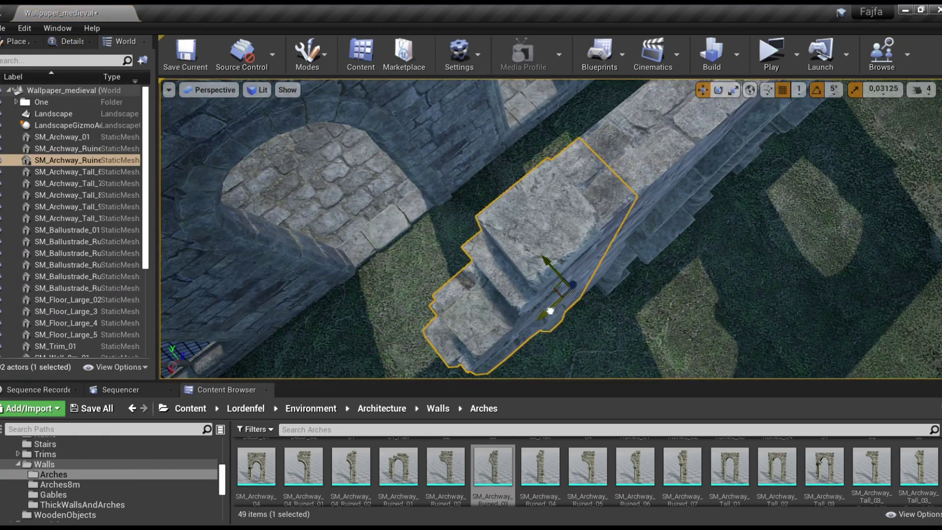
pyautogui.moveTo(548, 310); pyautogui.dragTo(530, 275, button='right')
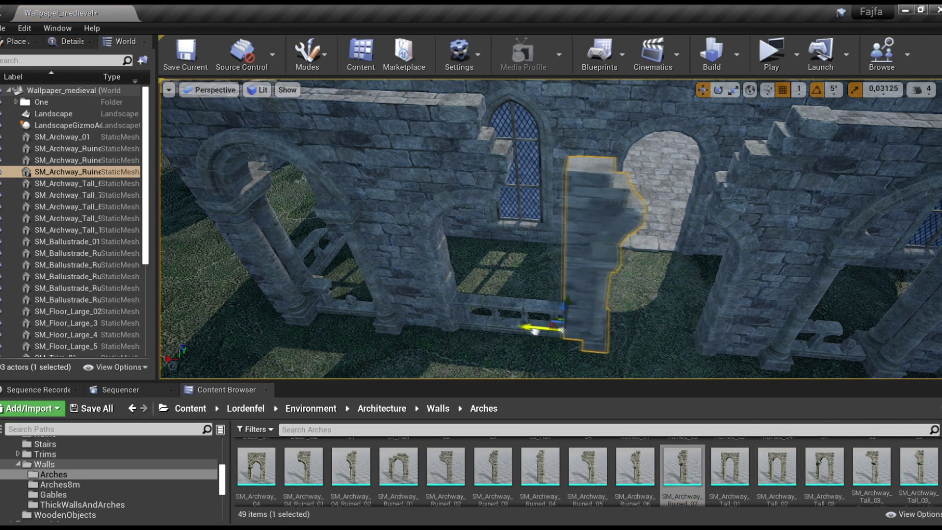
pyautogui.press('f')
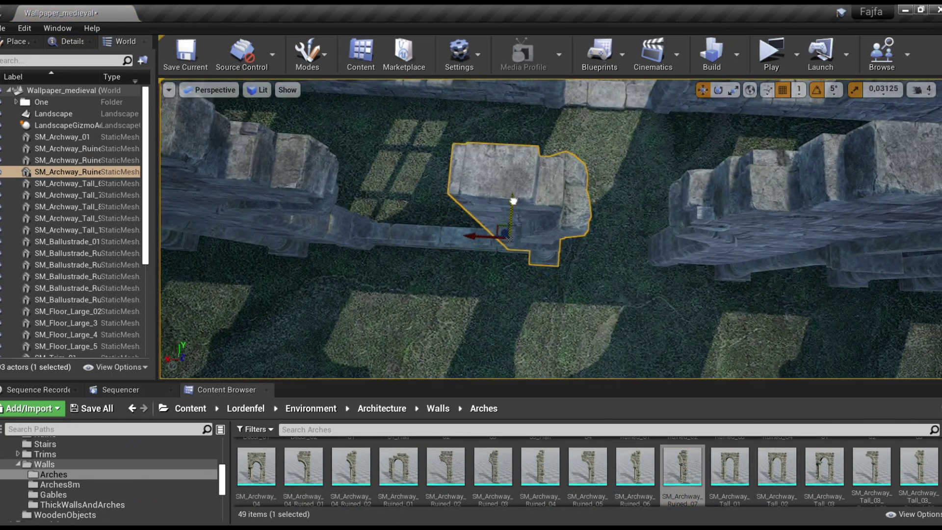
pyautogui.moveTo(513, 201)
pyautogui.mouseDown(button='right')
pyautogui.moveTo(511, 268)
pyautogui.moveTo(439, 256)
pyautogui.moveTo(441, 221)
pyautogui.mouseUp(button='right')
# Rotate the ruined piece to about 95 degrees and show the Ruins meshes.
pyautogui.press('e')
pyautogui.moveTo(500, 250); pyautogui.dragTo(532, 309)
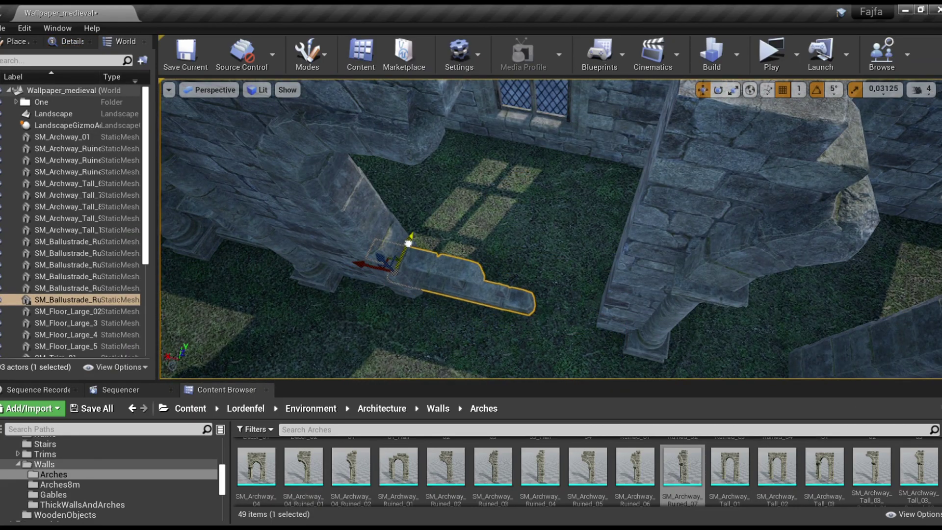
pyautogui.moveTo(339, 261); pyautogui.dragTo(372, 295, button='right')
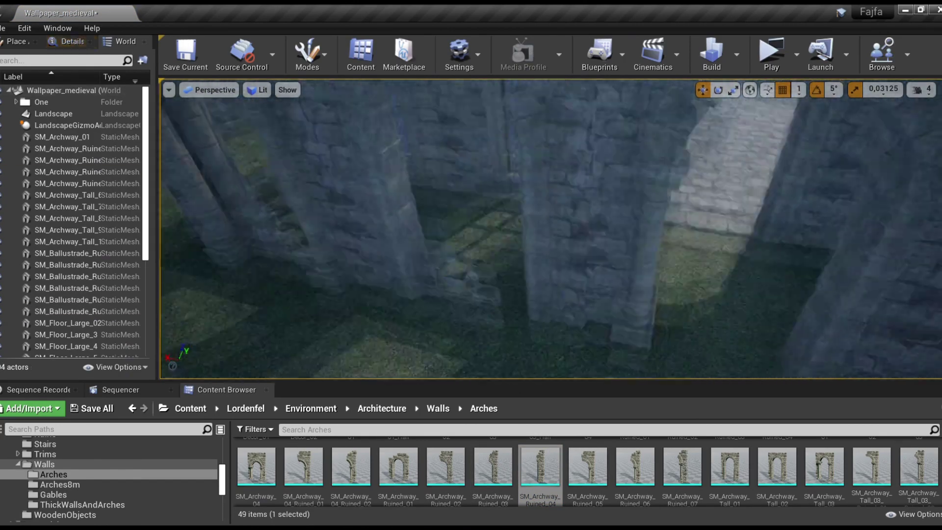
pyautogui.click(568, 291)
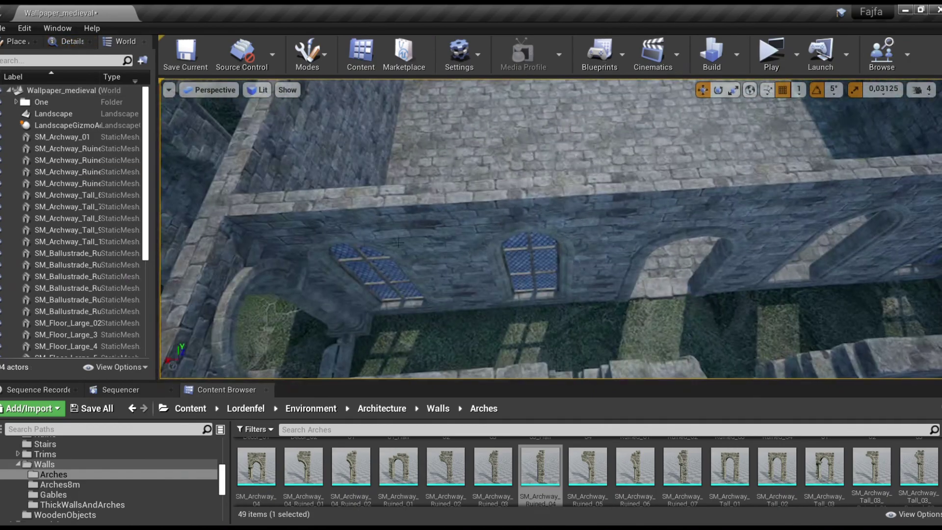
pyautogui.click(373, 294)
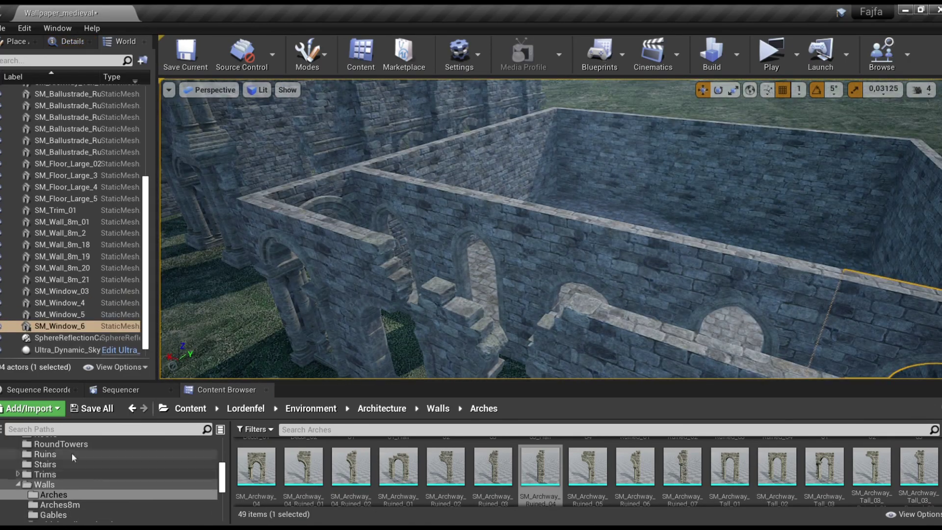
pyautogui.click(72, 453)
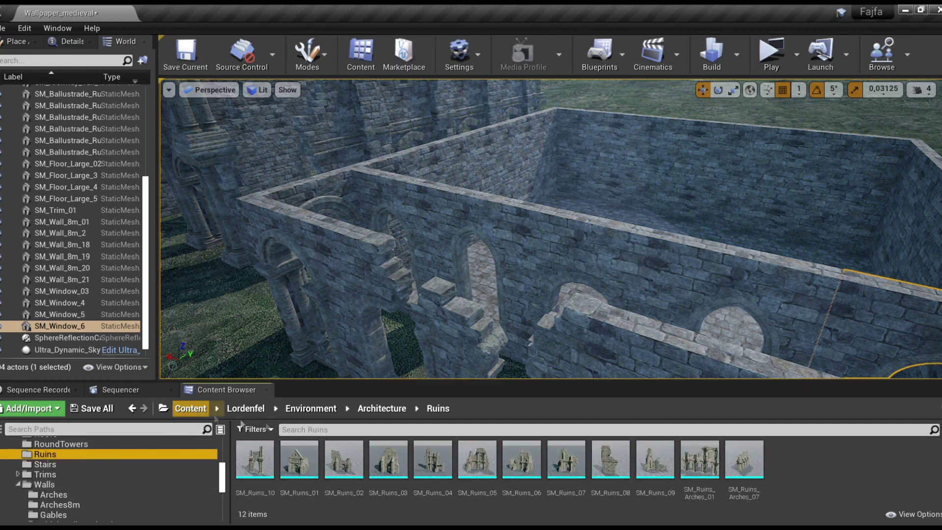
# Move a thick ruined wall from ThickWallsAndArches onto the castle wall.
pyautogui.click(47, 485)
pyautogui.click(53, 494)
pyautogui.click(82, 504)
pyautogui.scroll(-1, 518, 463)
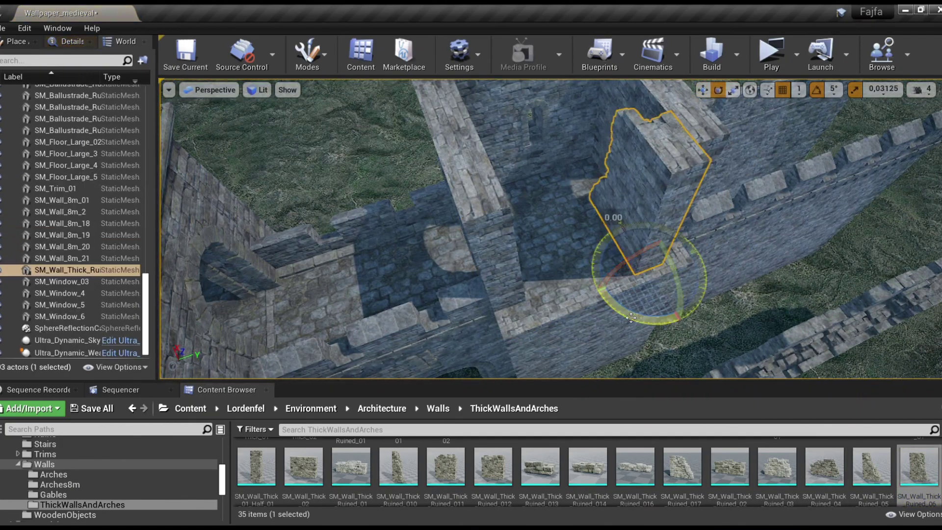
pyautogui.press('w')
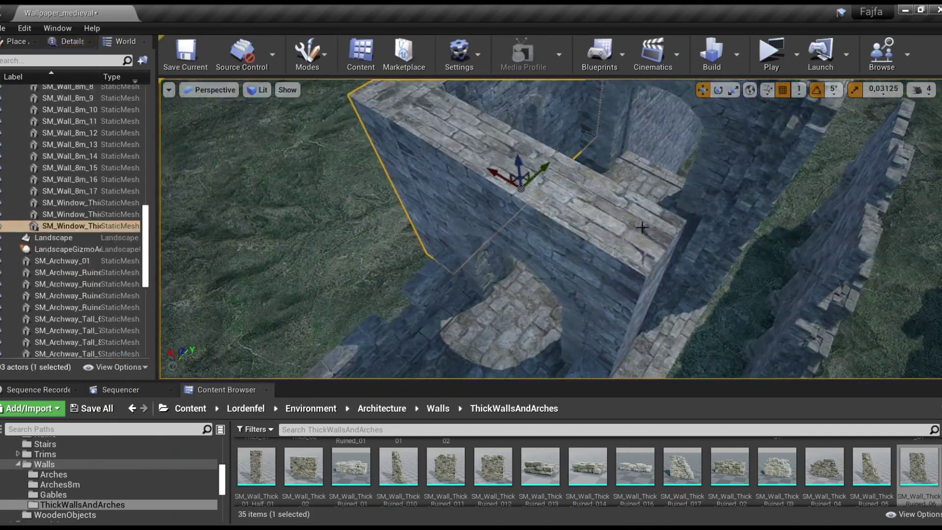
# Rotate SM_Wall_Thick_Ruined_09 to stand along the battlemented wall.
pyautogui.click(90, 481)
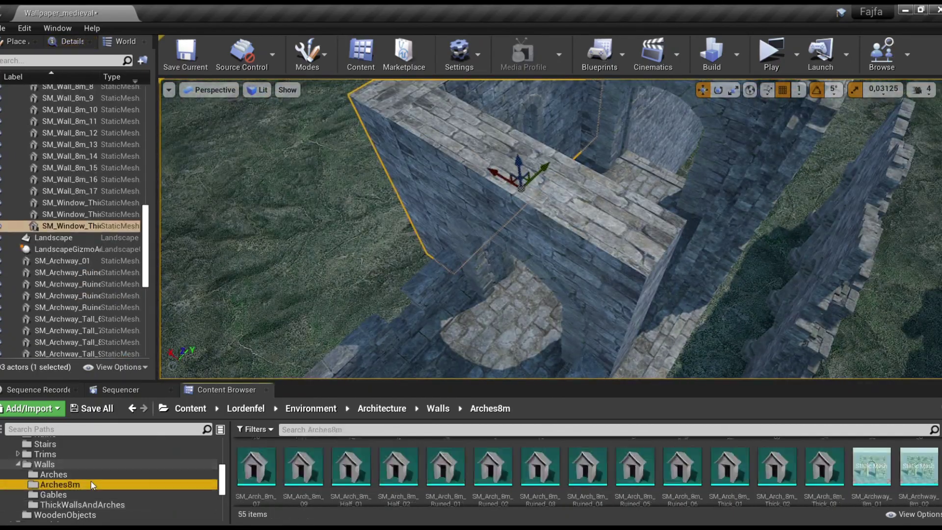
pyautogui.click(125, 474)
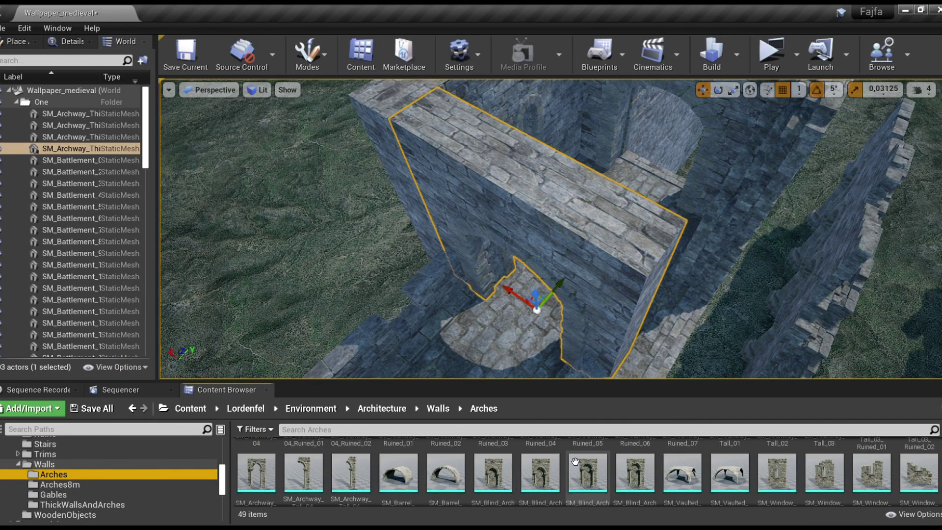
pyautogui.click(98, 496)
pyautogui.click(100, 503)
pyautogui.scroll(-5, 615, 473)
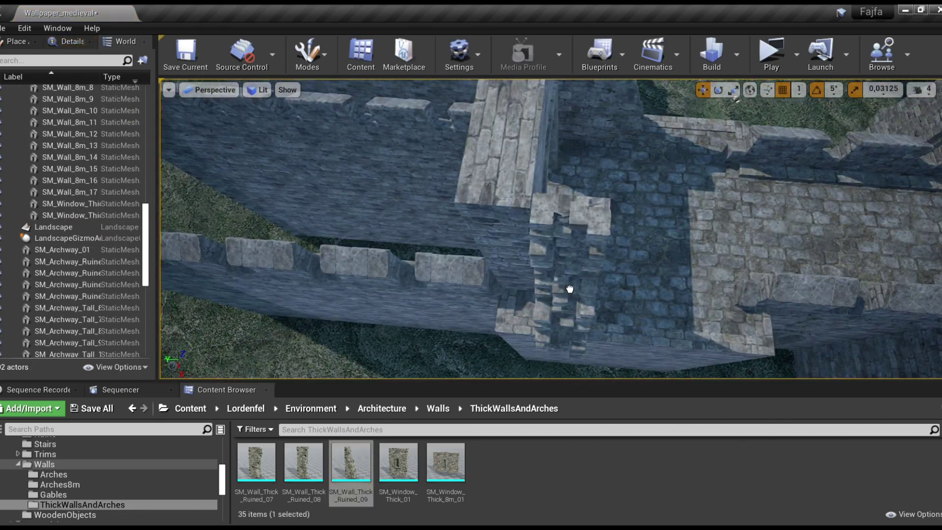
pyautogui.click(570, 289)
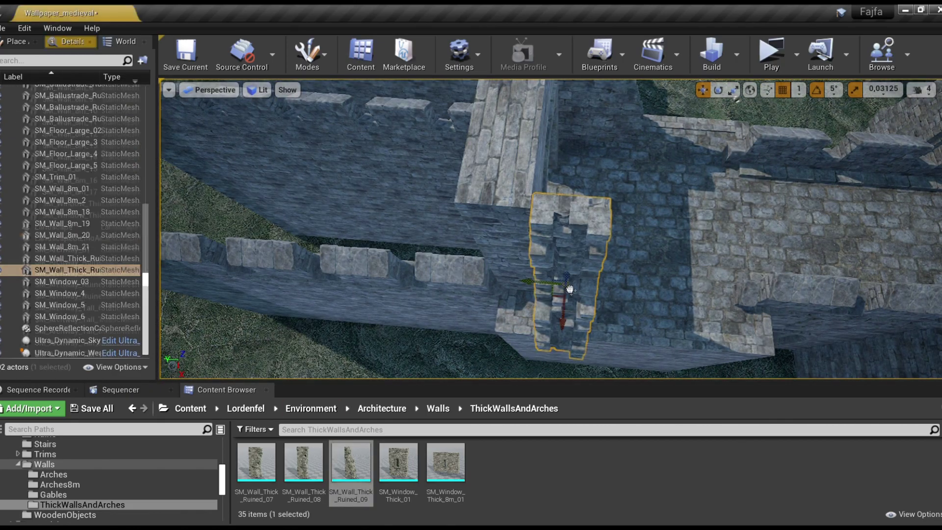
pyautogui.press('e')
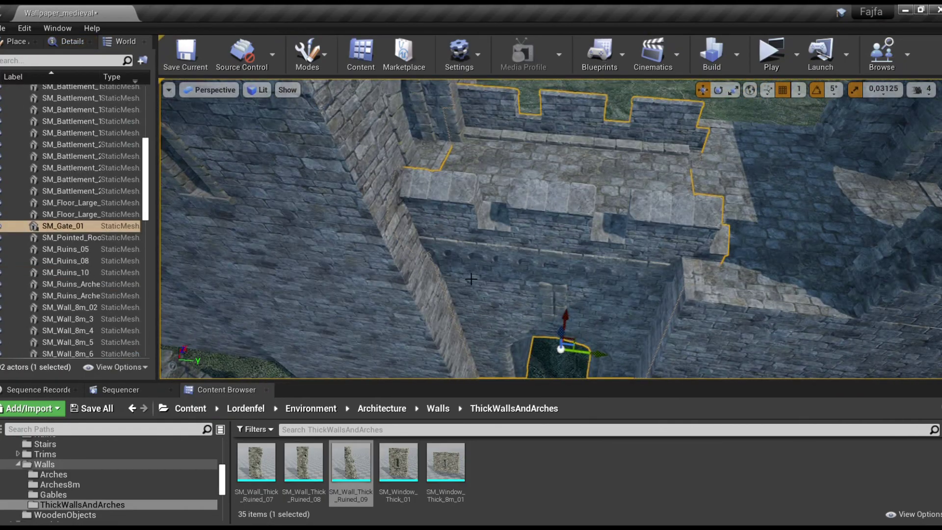
pyautogui.click(59, 484)
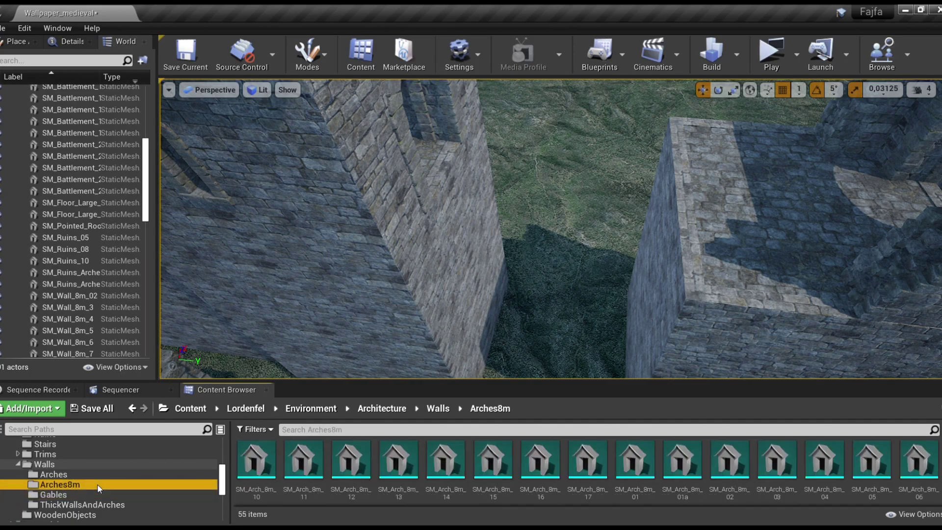
# Drop SM_Bridge_05 between the two towers, rotate it into the gap, and delete the extra SM_Archway_Thick.
pyautogui.scroll(-1, 588, 471)
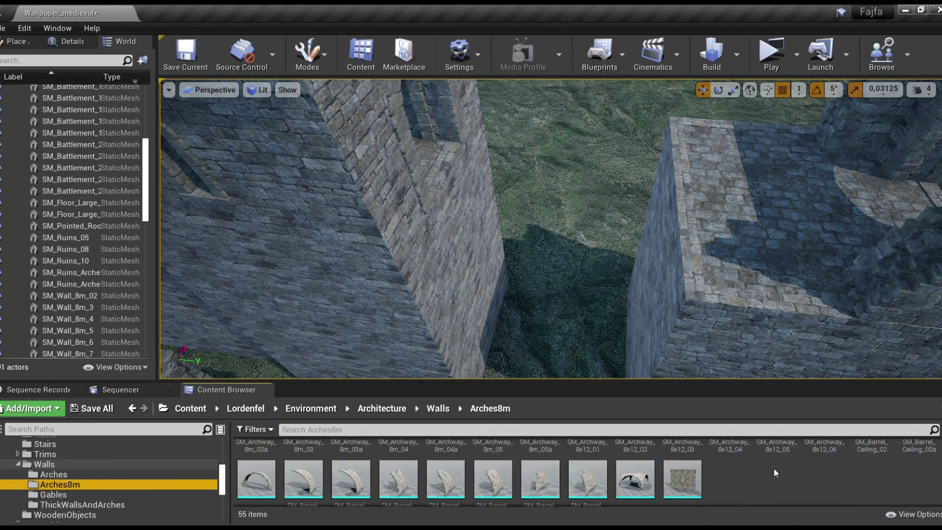
pyautogui.click(82, 504)
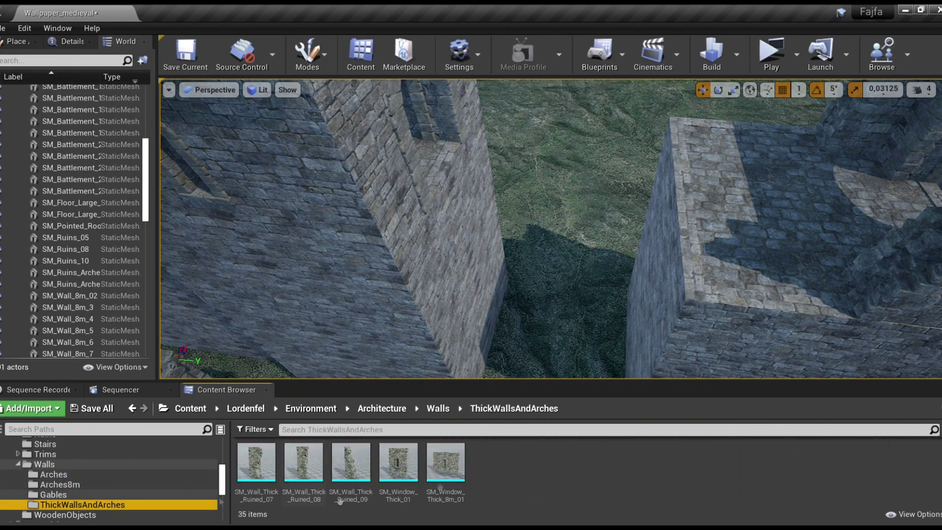
pyautogui.scroll(-1, 660, 455)
pyautogui.click(791, 457)
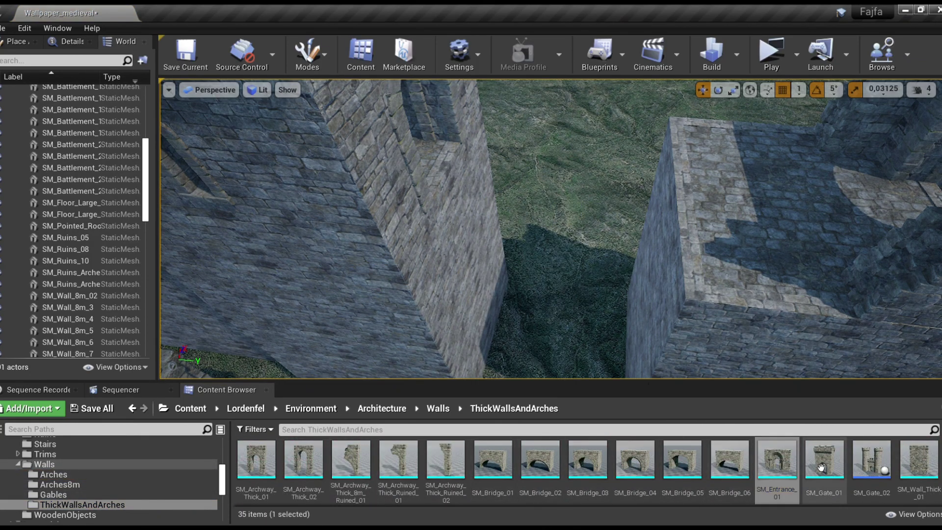
pyautogui.moveTo(821, 467); pyautogui.dragTo(546, 336)
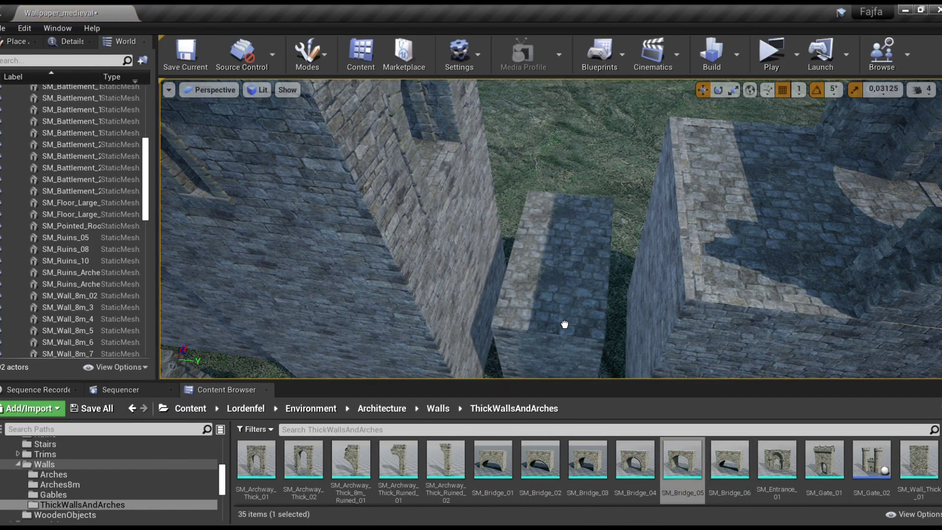
pyautogui.click(564, 324)
pyautogui.press('e')
pyautogui.moveTo(562, 317); pyautogui.dragTo(559, 342)
pyautogui.moveTo(577, 337); pyautogui.dragTo(579, 338, button='right')
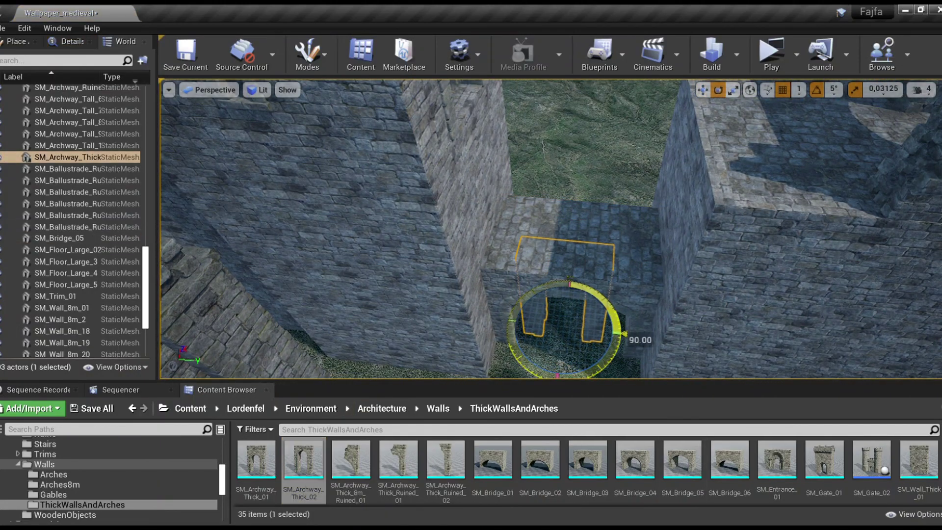
pyautogui.press('w')
pyautogui.press('Delete')
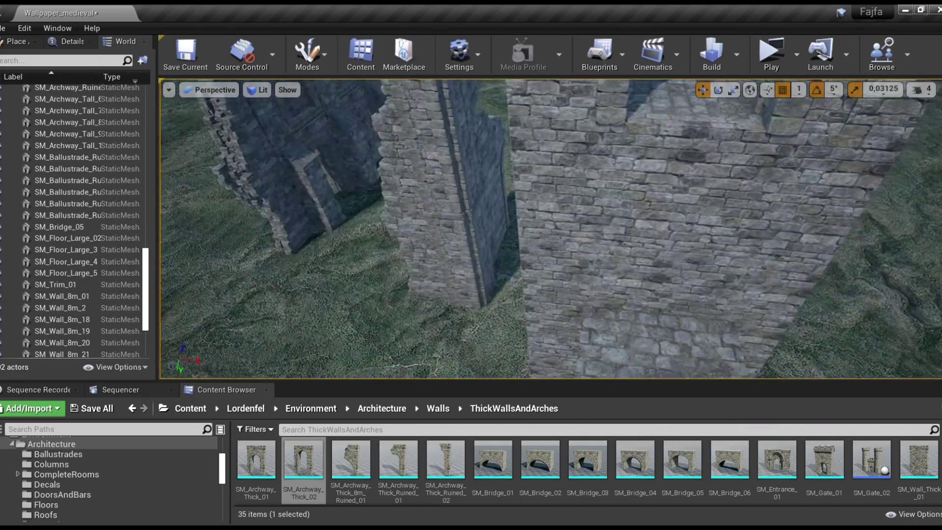
# Flank the bridge arch with columns SM_Column_03 and SM_Column_4 from the Columns folder.
pyautogui.doubleClick(59, 227)
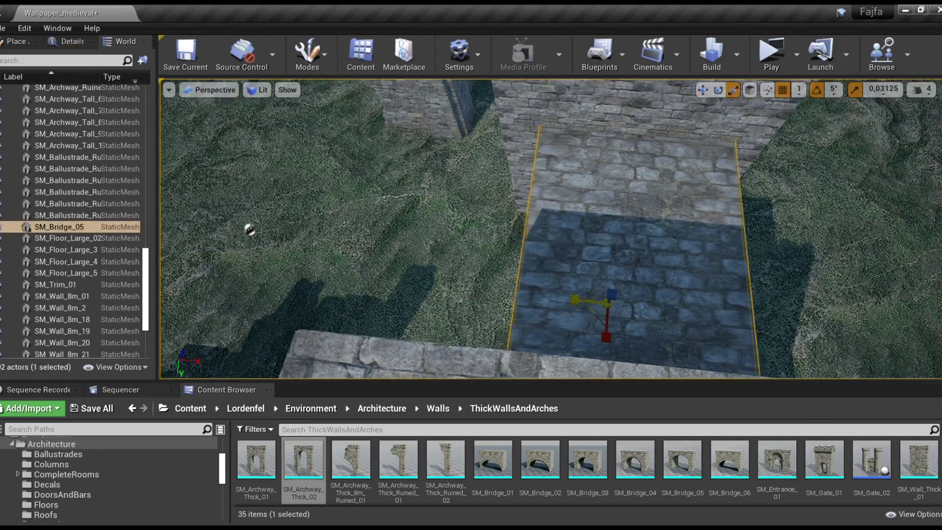
pyautogui.press('w')
pyautogui.moveTo(550, 229); pyautogui.dragTo(551, 228, button='right')
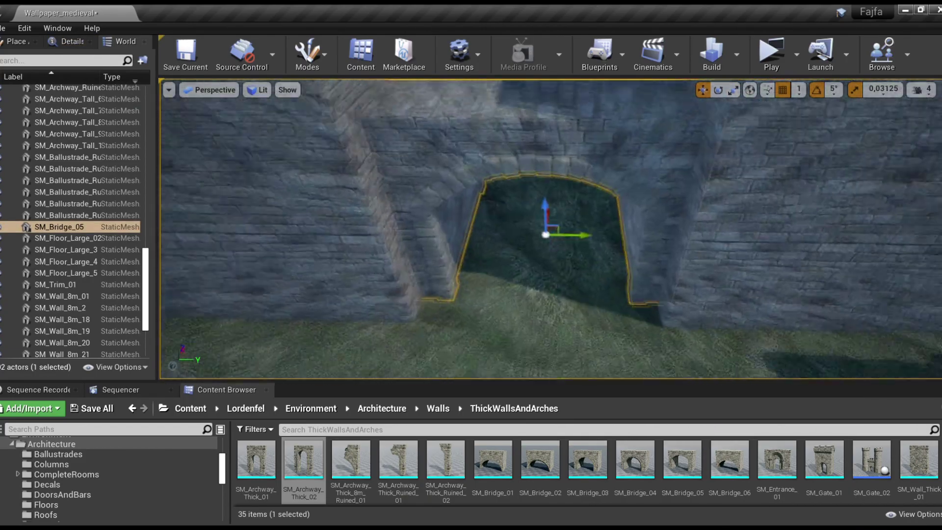
pyautogui.click(51, 464)
pyautogui.scroll(-3, 437, 471)
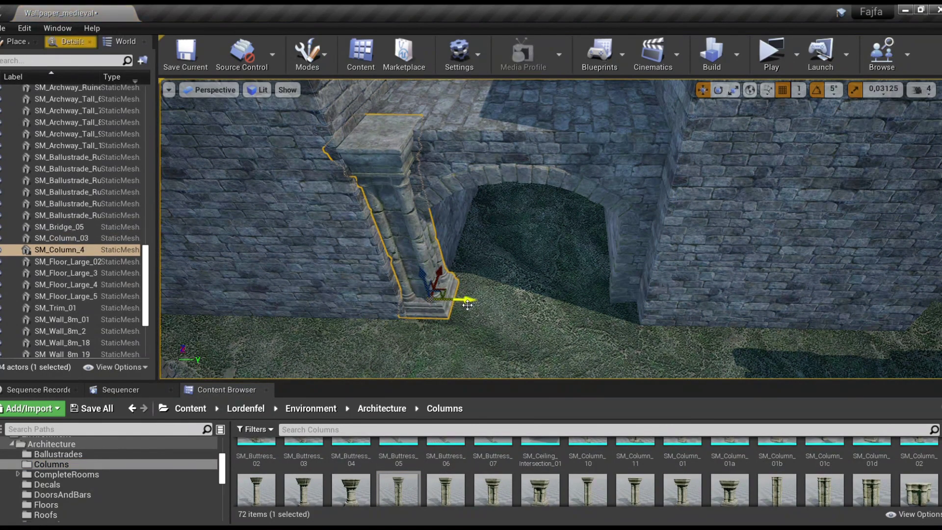
pyautogui.press('Escape')
pyautogui.moveTo(663, 299); pyautogui.dragTo(663, 300, button='right')
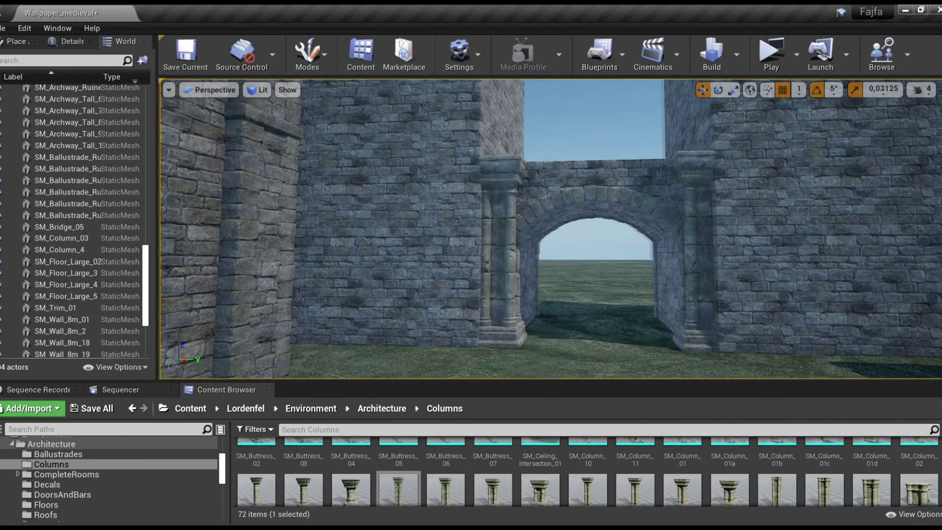
pyautogui.moveTo(550, 229); pyautogui.dragTo(550, 229, button='right')
pyautogui.click(82, 484)
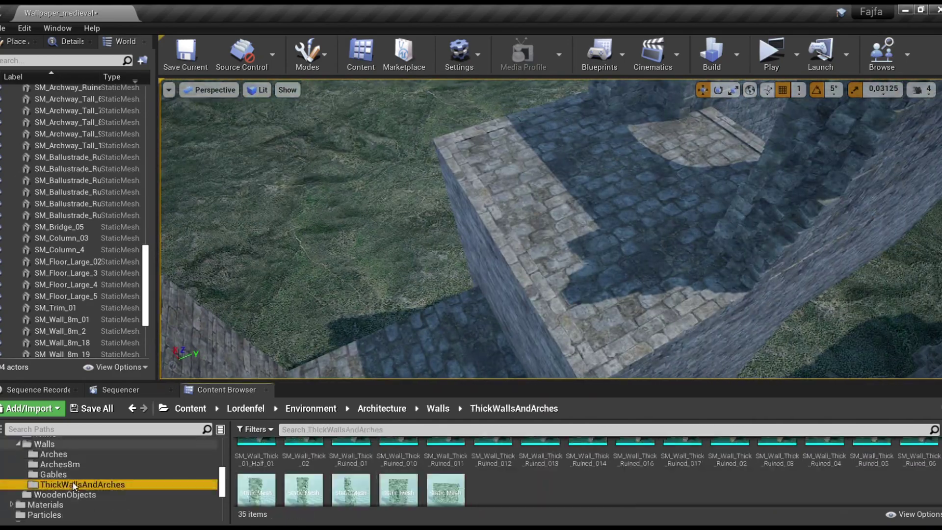
# Place a thick ruined wall piece on the wall and rotate it to line up.
pyautogui.moveTo(587, 485); pyautogui.dragTo(657, 337)
pyautogui.press('e')
pyautogui.press('w')
pyautogui.press('f')
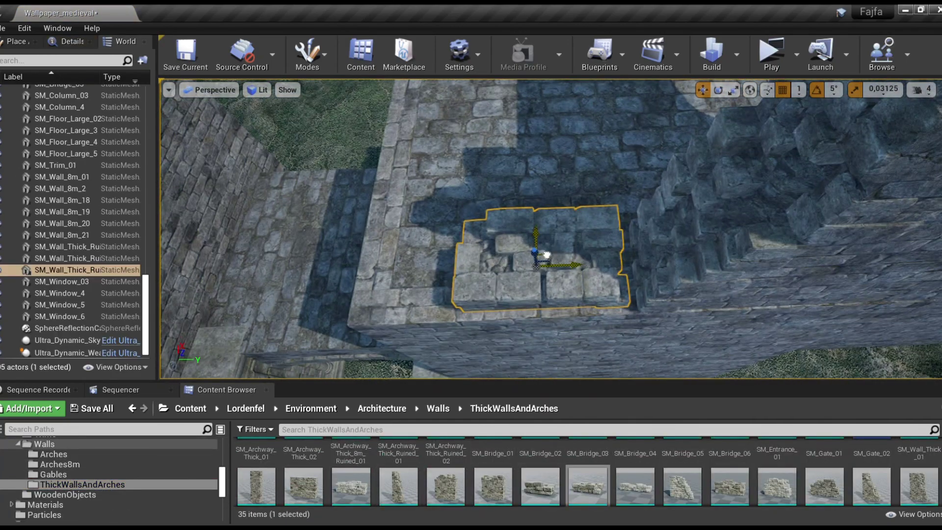
pyautogui.moveTo(555, 262); pyautogui.dragTo(574, 387, button='right')
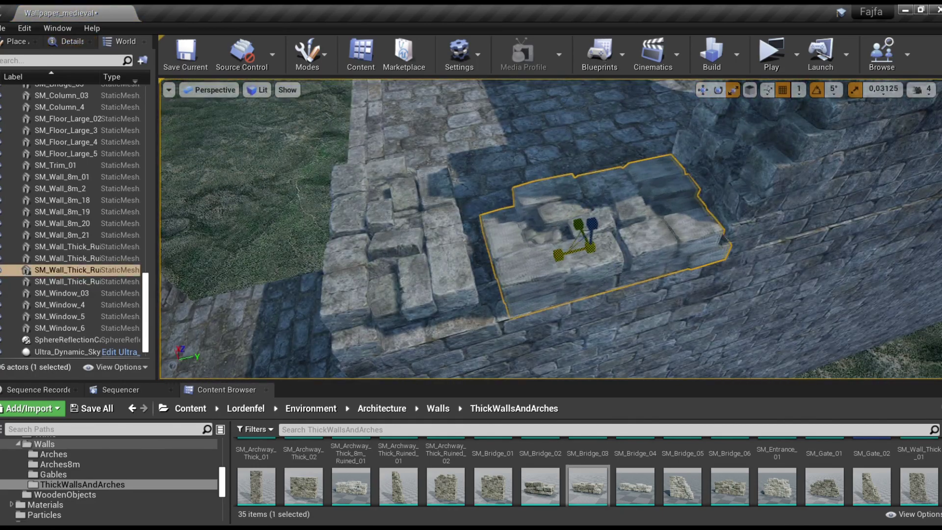
pyautogui.moveTo(410, 223); pyautogui.dragTo(410, 224, button='right')
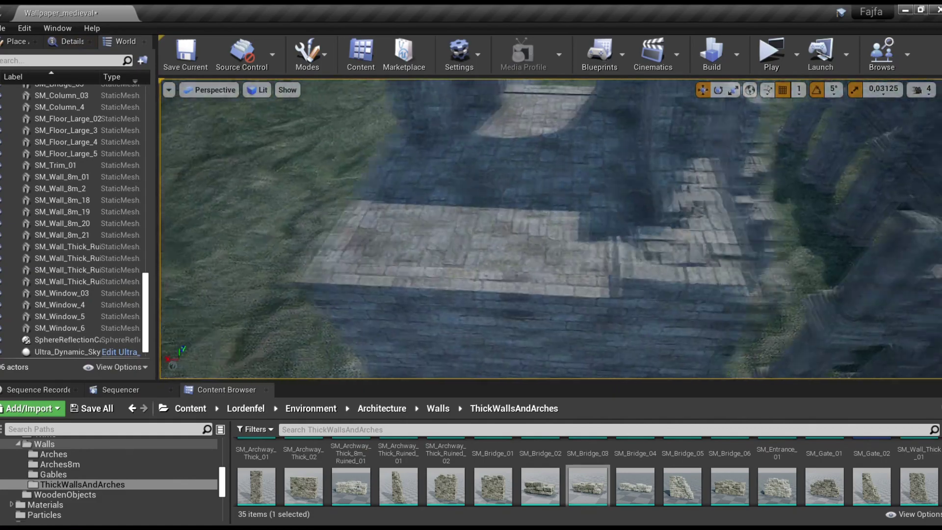
# Add a ruined wall piece on the tower and a rotated ruined brick column on the wall corner.
pyautogui.moveTo(824, 486); pyautogui.dragTo(472, 271)
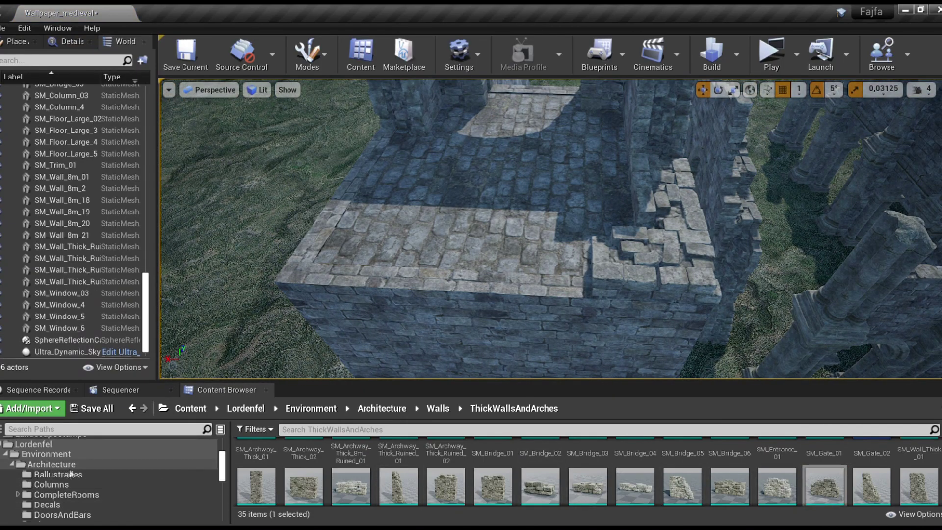
pyautogui.click(51, 484)
pyautogui.moveTo(872, 459); pyautogui.dragTo(356, 263)
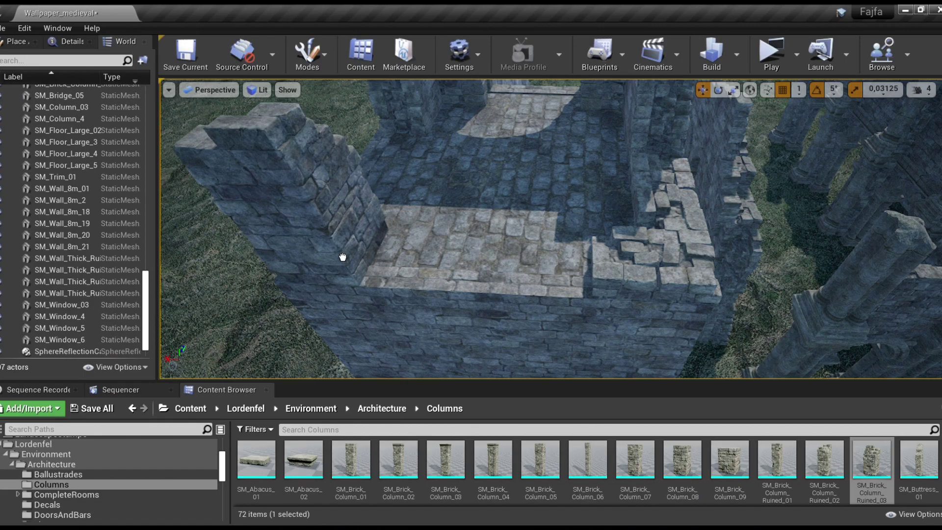
pyautogui.press('f')
pyautogui.press('e')
pyautogui.moveTo(509, 262); pyautogui.dragTo(512, 275)
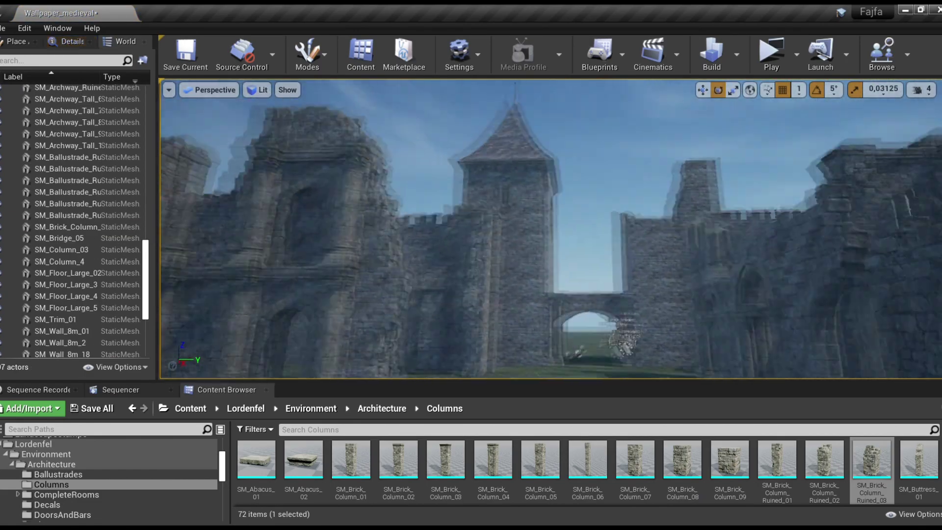
pyautogui.moveTo(550, 228); pyautogui.dragTo(549, 228, button='right')
pyautogui.scroll(-5, 92, 459)
# Place another ruined thick wall piece on the battlements and inspect it up close.
pyautogui.click(92, 462)
pyautogui.moveTo(635, 466); pyautogui.dragTo(607, 205)
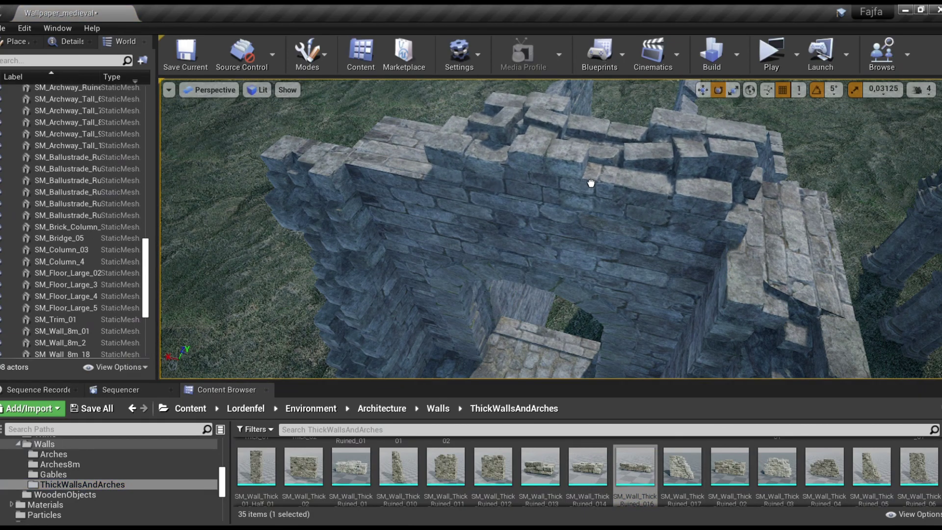
pyautogui.moveTo(591, 183); pyautogui.dragTo(590, 161, button='right')
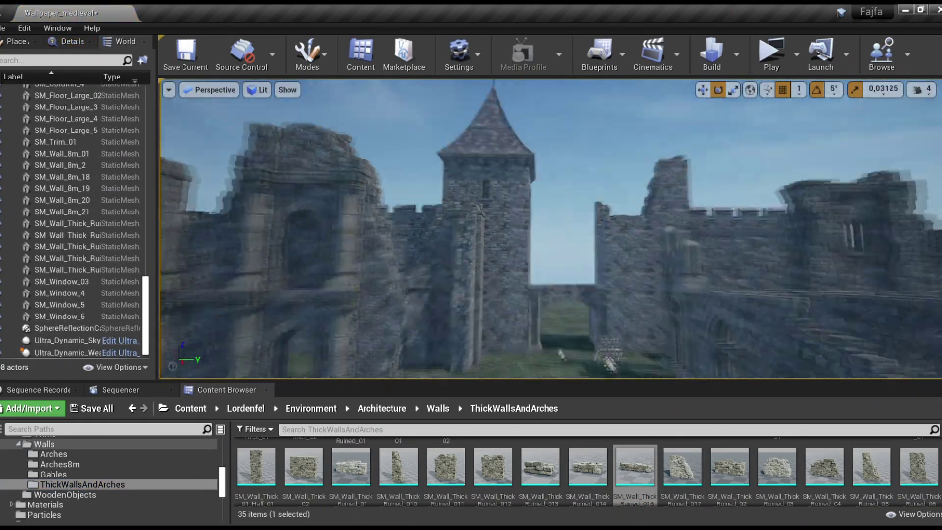
pyautogui.moveTo(549, 228); pyautogui.dragTo(549, 228, button='right')
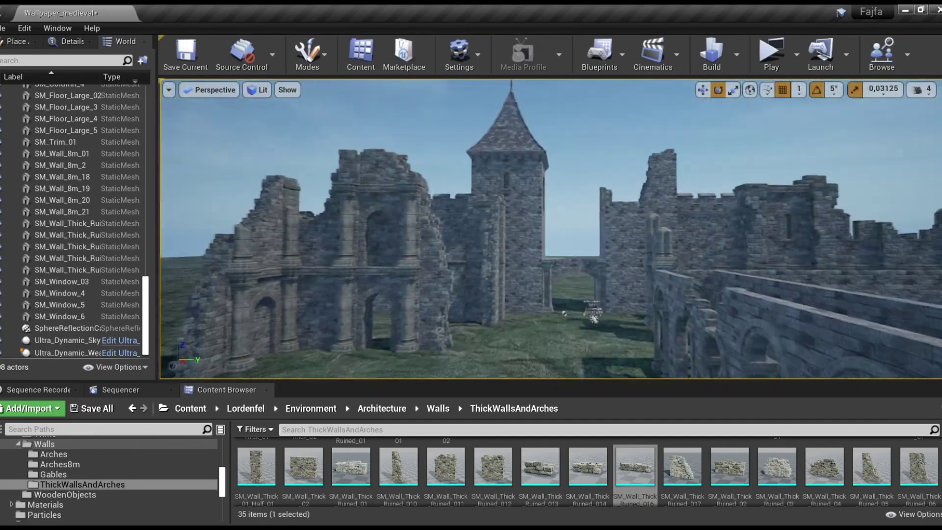
pyautogui.moveTo(539, 309); pyautogui.dragTo(539, 309, button='right')
pyautogui.click(540, 309)
pyautogui.click(552, 278)
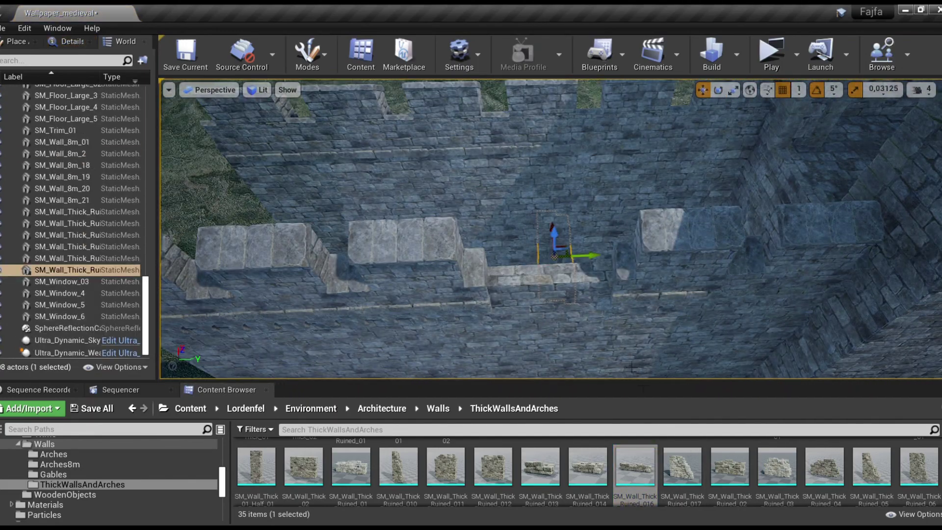
pyautogui.press('Escape')
pyautogui.moveTo(557, 243); pyautogui.dragTo(558, 244, button='right')
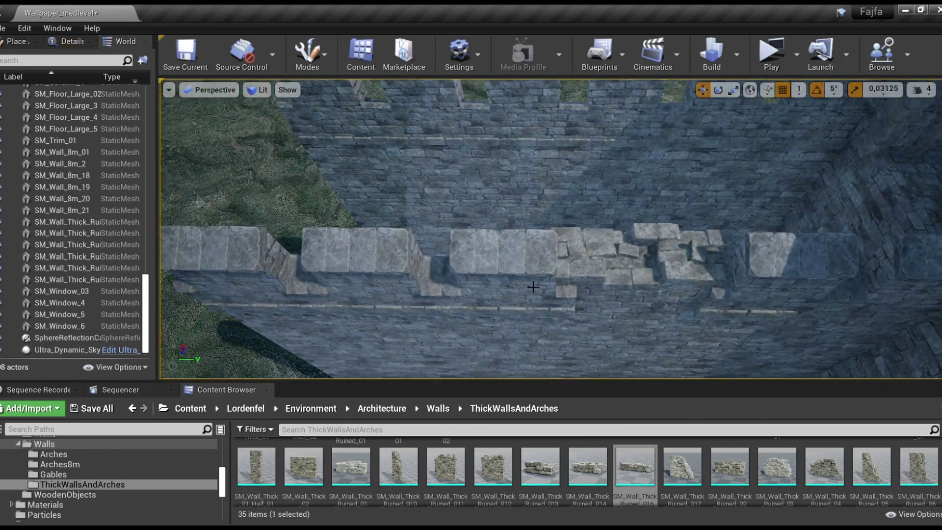
pyautogui.click(678, 279)
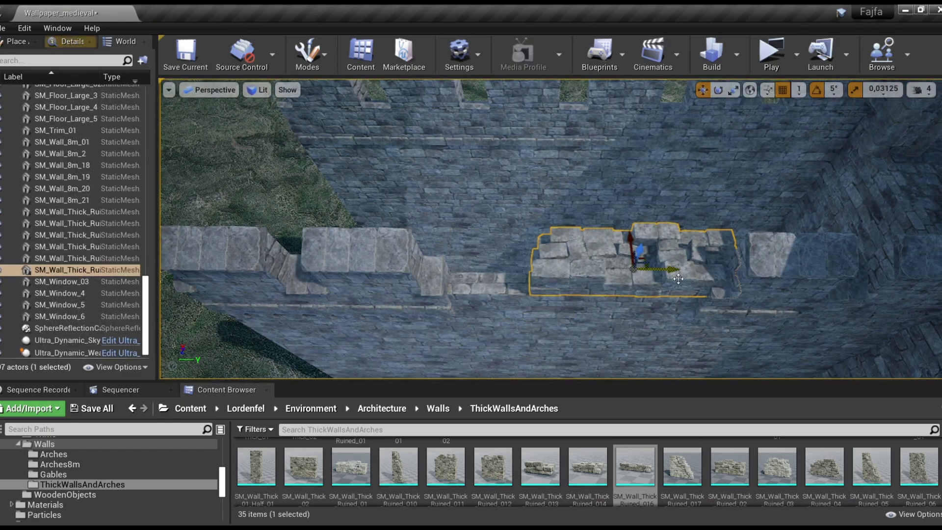
pyautogui.moveTo(624, 268); pyautogui.dragTo(624, 269, button='right')
pyautogui.press('Escape')
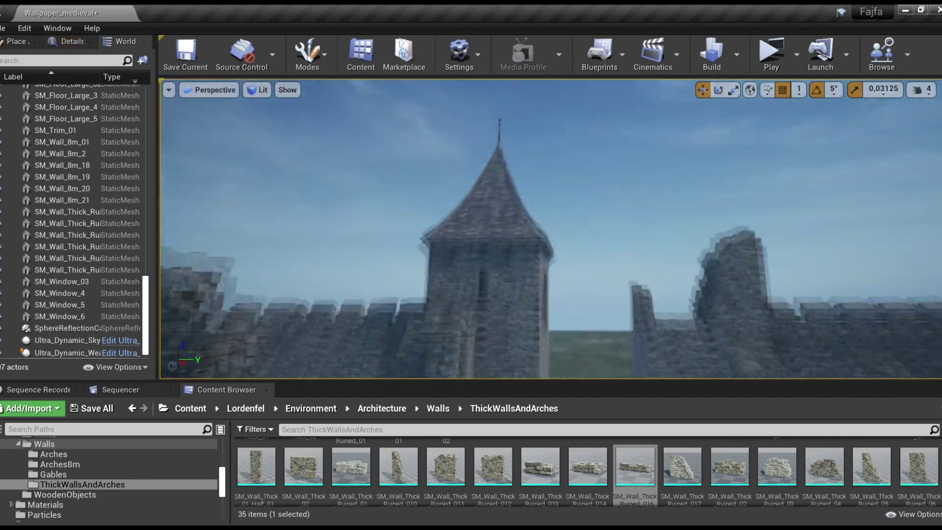
pyautogui.moveTo(552, 272); pyautogui.dragTo(553, 272, button='right')
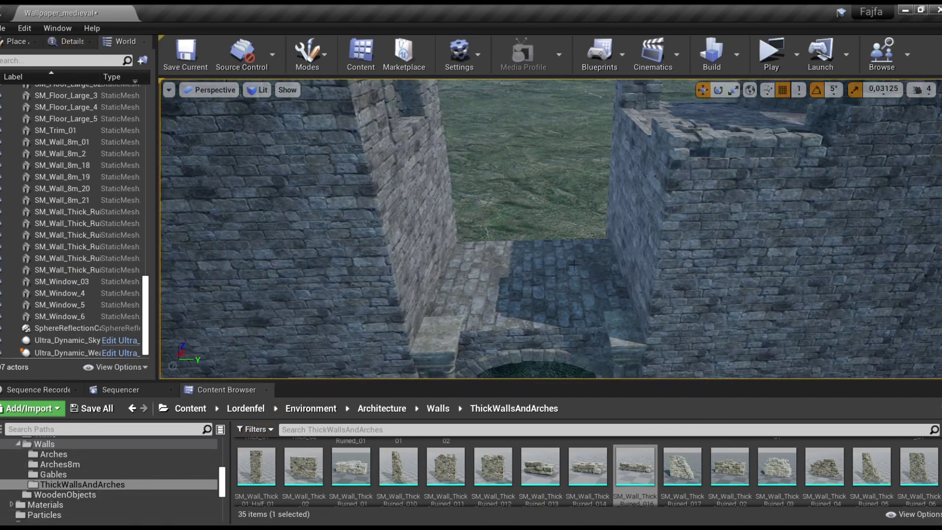
# Fill the gap between walls with SM_Wall_Thick_Ruined_011 and an Alt-dragged copy.
pyautogui.click(44, 444)
pyautogui.click(53, 474)
pyautogui.click(82, 484)
pyautogui.scroll(-1, 611, 473)
pyautogui.scroll(-1, 611, 473)
pyautogui.moveTo(446, 466); pyautogui.dragTo(508, 269)
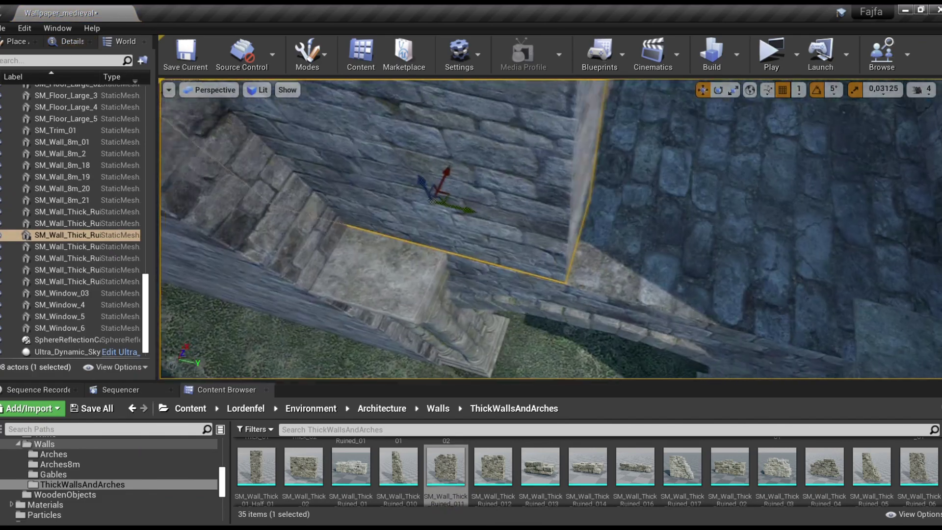
pyautogui.moveTo(459, 311); pyautogui.dragTo(459, 311, button='right')
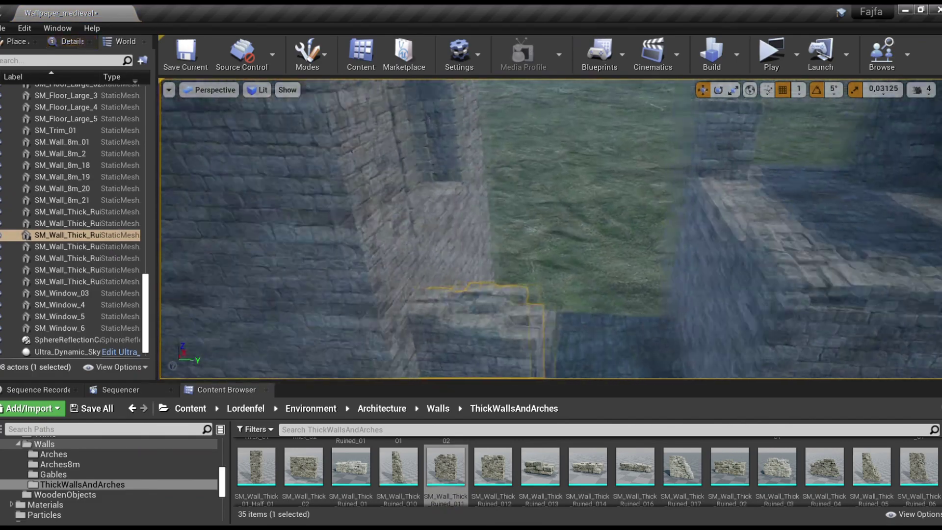
pyautogui.keyDown('alt'); pyautogui.moveTo(485, 328); pyautogui.dragTo(496, 334); pyautogui.keyUp('alt')
pyautogui.click(512, 326)
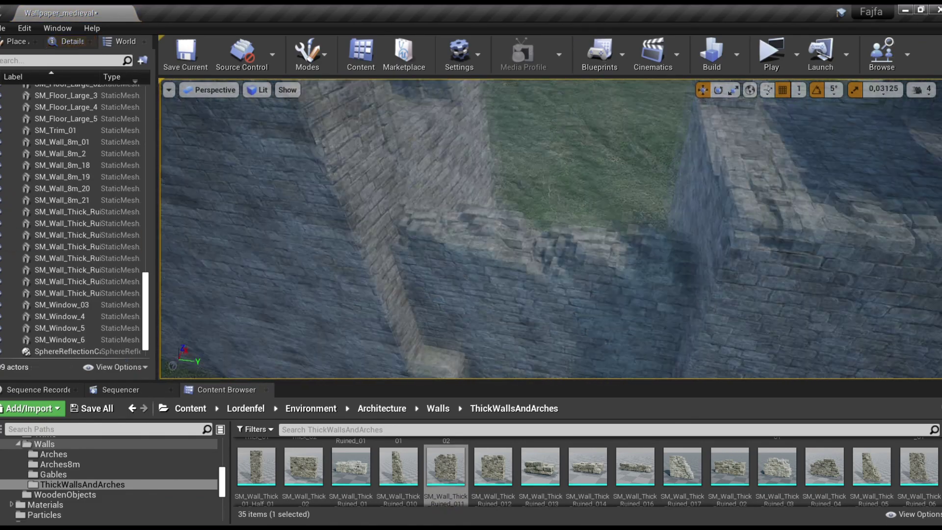
pyautogui.moveTo(512, 326); pyautogui.dragTo(512, 326, button='right')
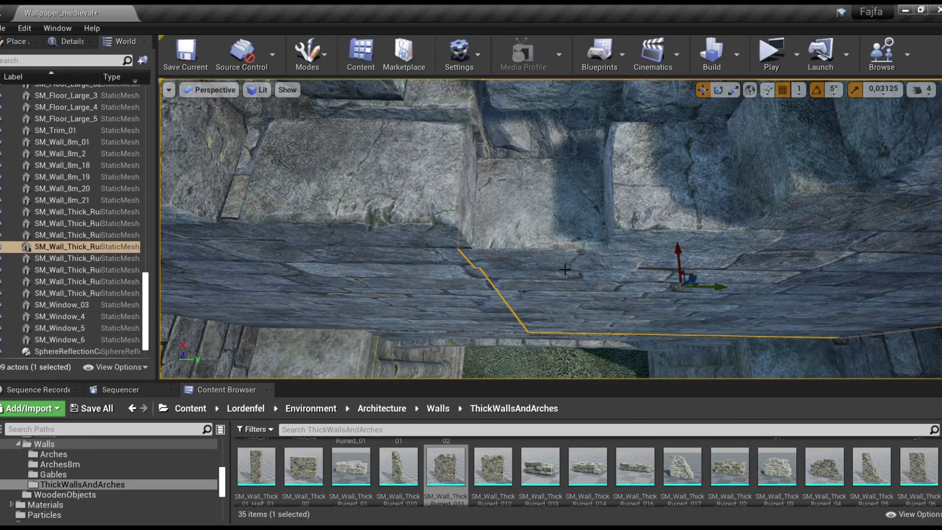
pyautogui.moveTo(564, 269); pyautogui.dragTo(564, 268, button='right')
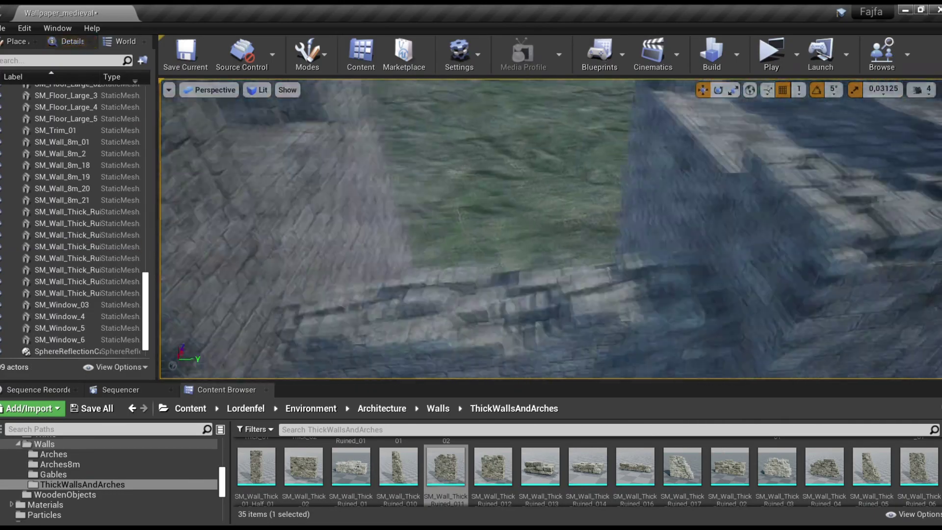
# Add SM_Wall_Thick_Ruined_012 to the wall and scale the selected ruined wall pieces.
pyautogui.moveTo(492, 466); pyautogui.dragTo(531, 322)
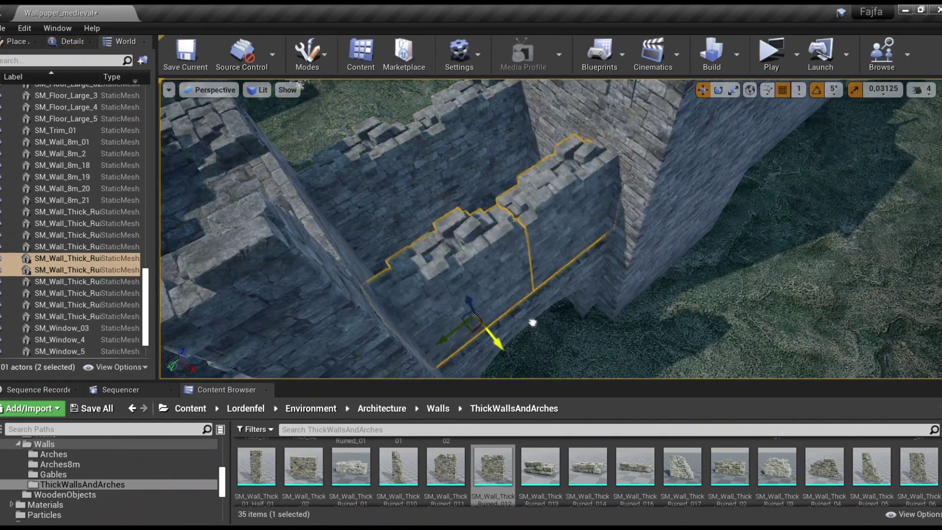
pyautogui.moveTo(537, 324); pyautogui.dragTo(537, 324, button='right')
pyautogui.press('r')
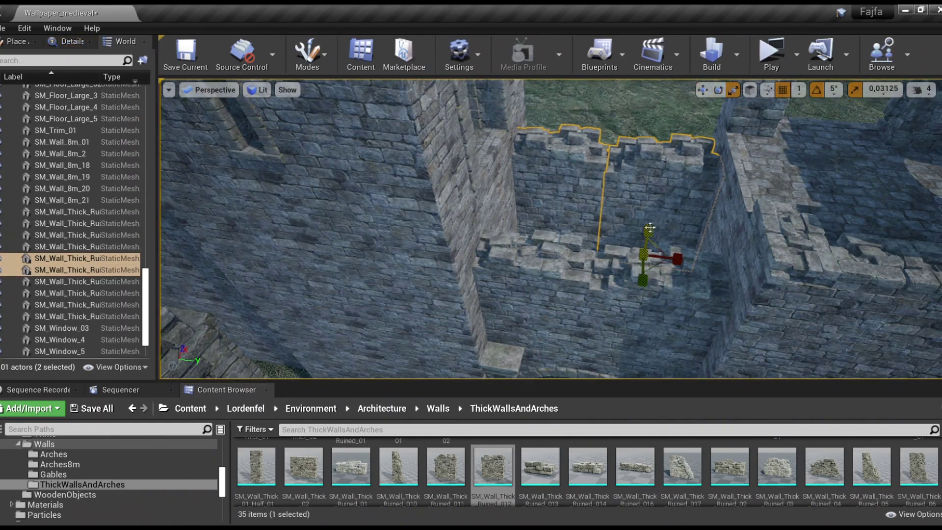
pyautogui.moveTo(537, 325); pyautogui.dragTo(387, 392, button='right')
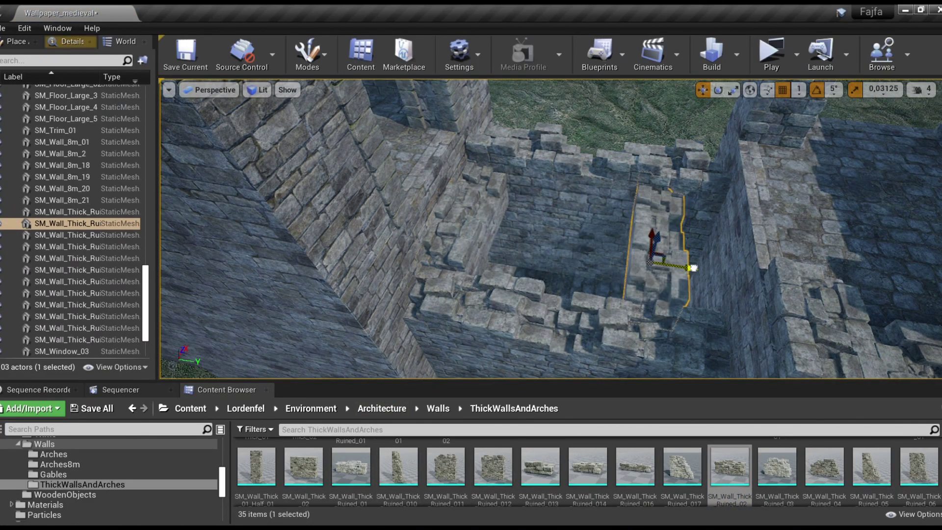
pyautogui.moveTo(551, 228); pyautogui.dragTo(551, 228, button='right')
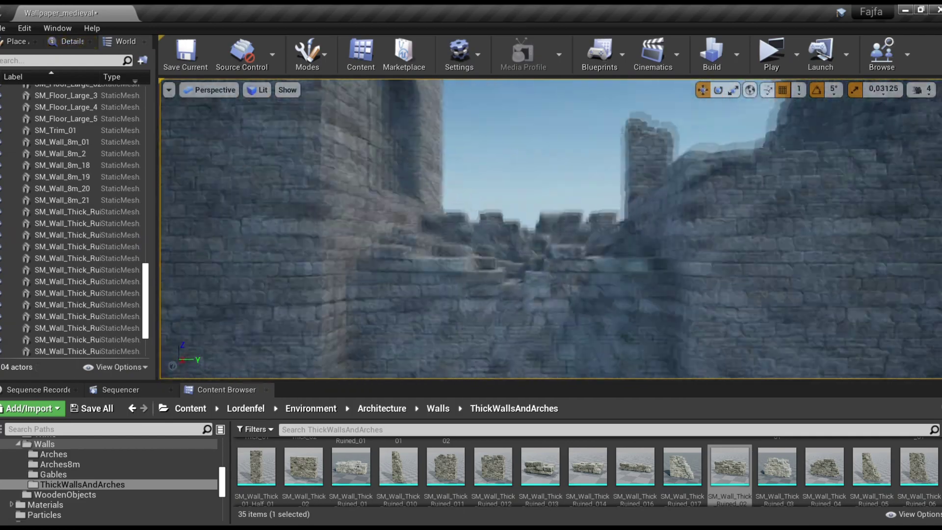
pyautogui.press('w')
pyautogui.moveTo(518, 257); pyautogui.dragTo(518, 257, button='right')
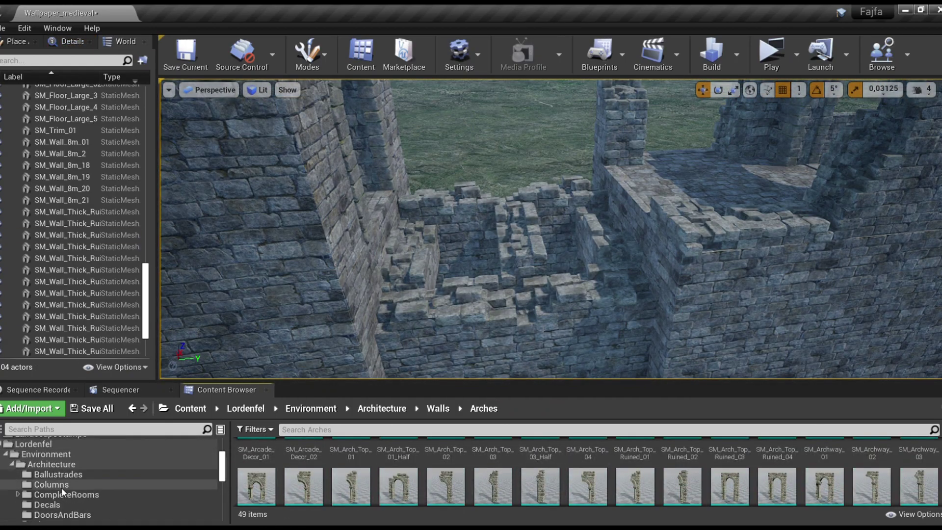
pyautogui.click(406, 293)
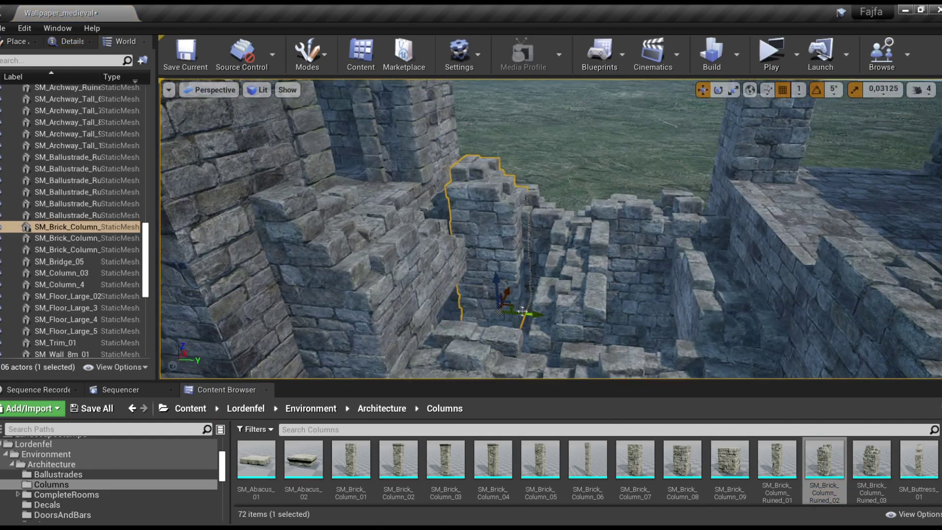
# Raise and rotate the brick column, then add a ruined thick wall piece and Ruins arch meshes.
pyautogui.moveTo(522, 311); pyautogui.dragTo(523, 296)
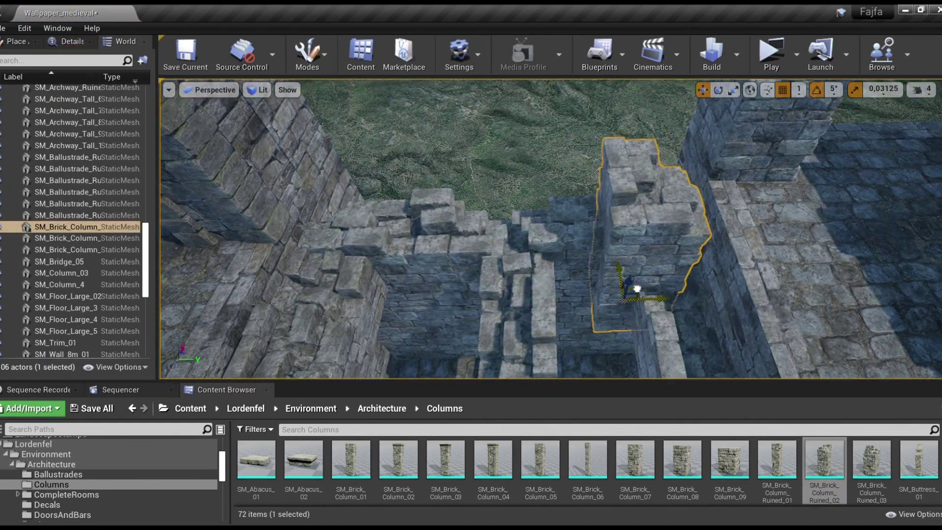
pyautogui.press('e')
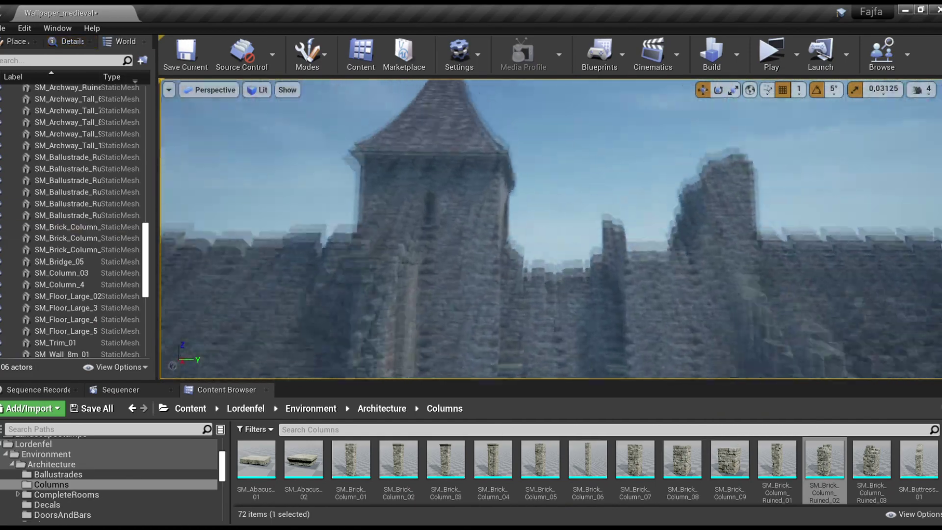
pyautogui.scroll(-5, 54, 471)
pyautogui.click(74, 444)
pyautogui.scroll(-2, 614, 479)
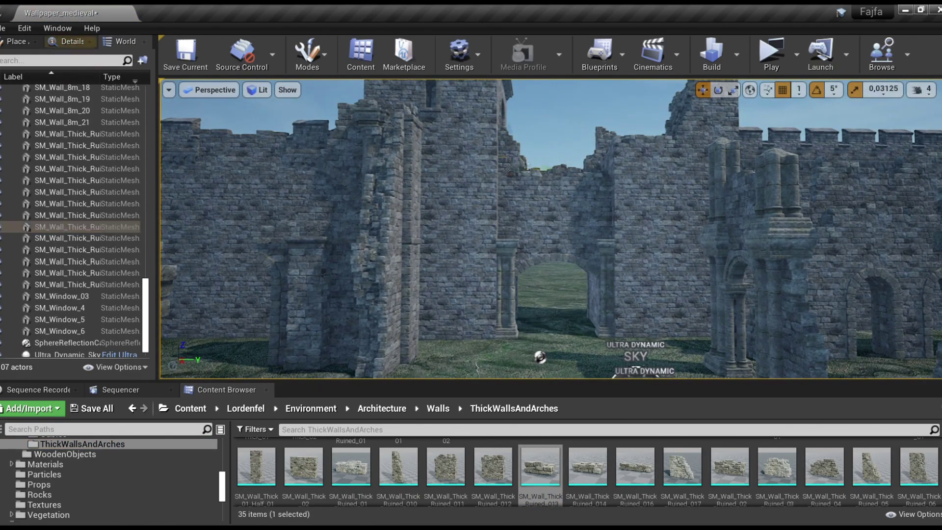
pyautogui.press('f')
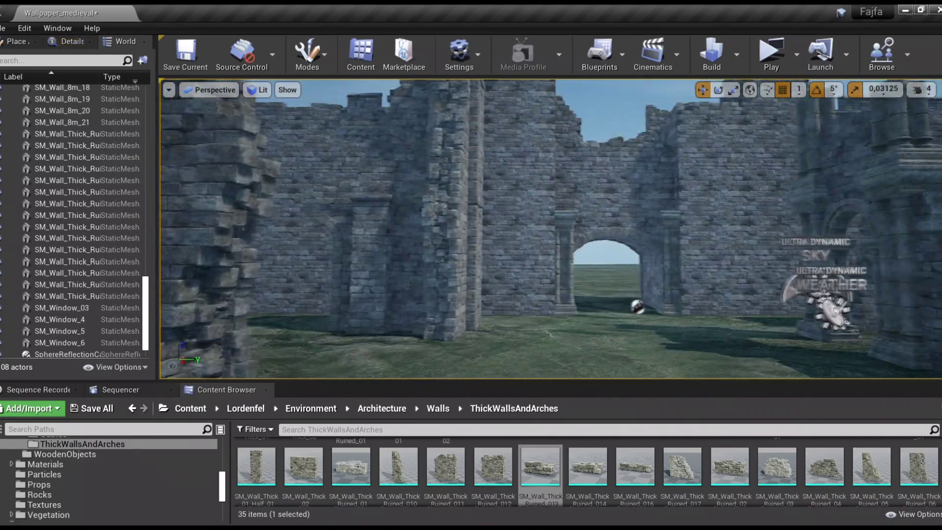
pyautogui.scroll(3, 67, 500)
pyautogui.click(45, 453)
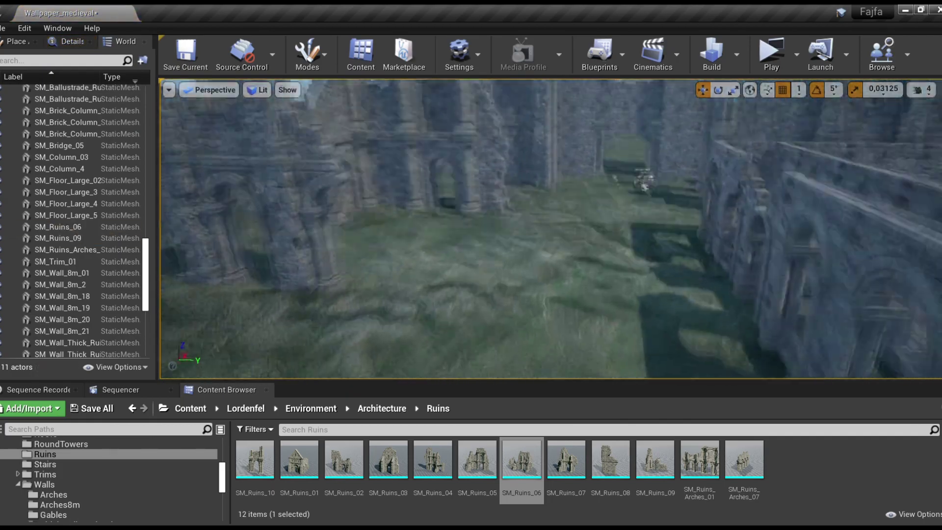
# Place SM_Ruins_Arches_07 along the courtyard and duplicate the two archway ruin pieces.
pyautogui.click(743, 458)
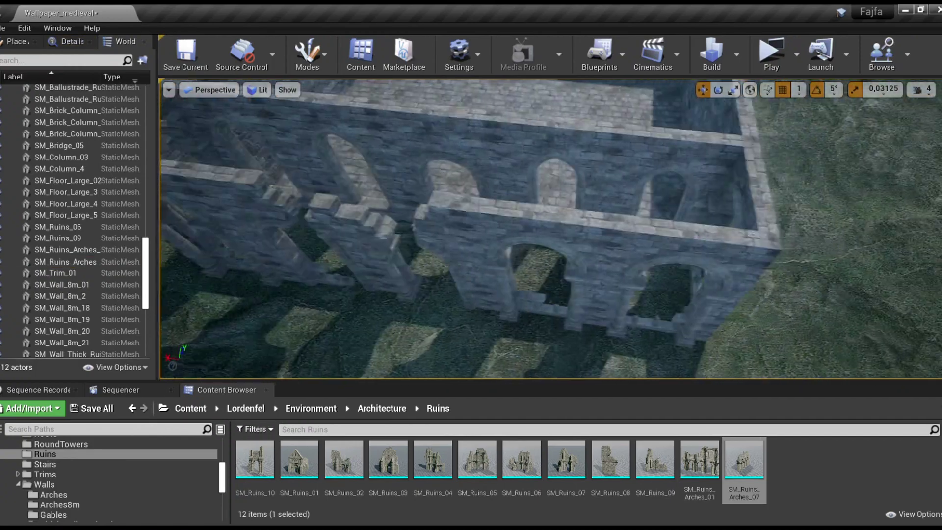
pyautogui.click(275, 230)
pyautogui.hotkey('ctrl', 'w')
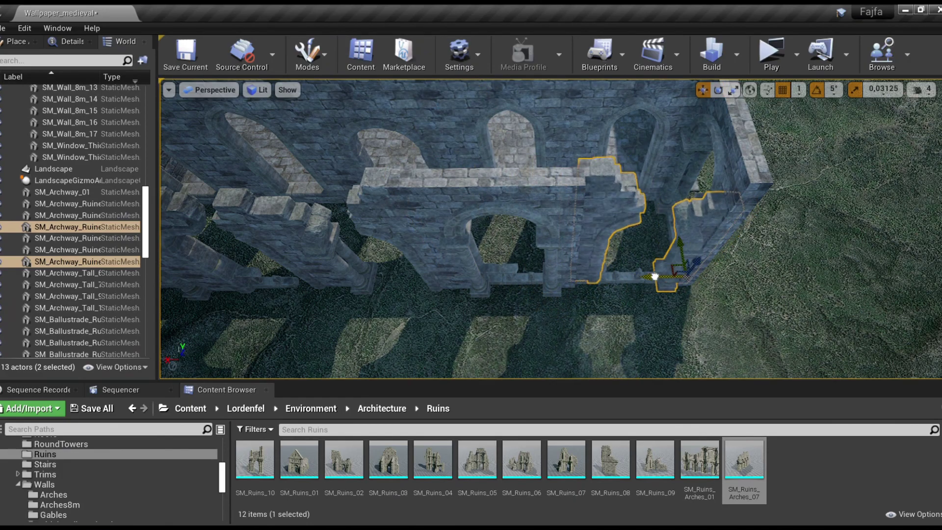
pyautogui.press('f')
pyautogui.click(676, 241)
pyautogui.press('f')
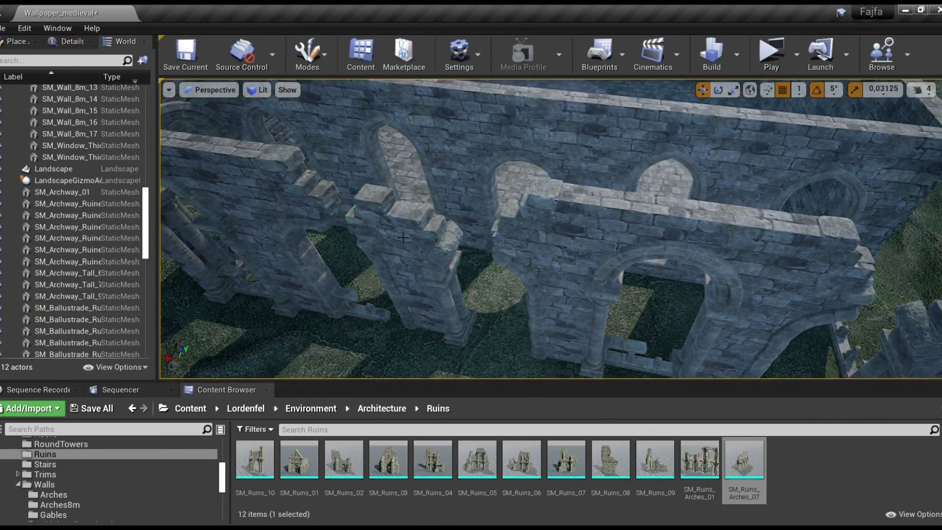
# Rotate an archway ruin piece into place by the ruined pillar, then bring up the Stairs assets.
pyautogui.click(338, 231)
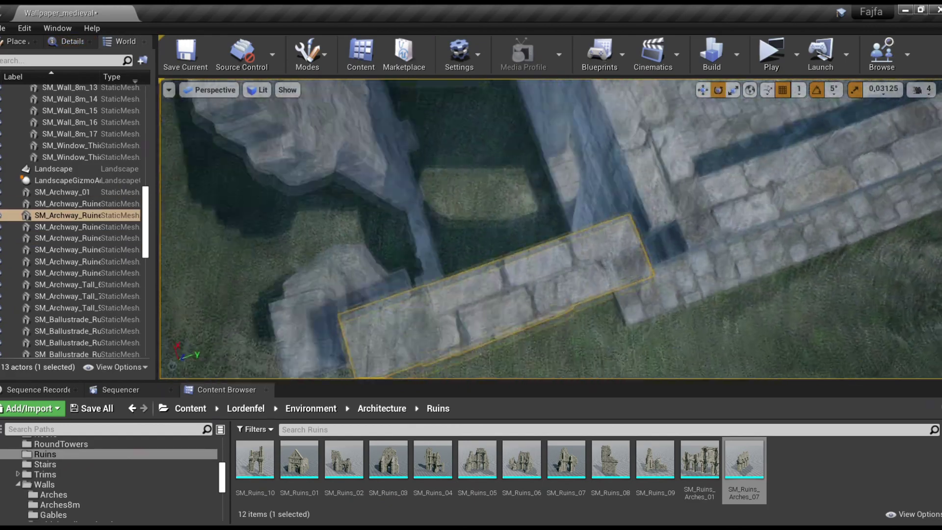
pyautogui.moveTo(546, 235); pyautogui.dragTo(546, 235, button='right')
pyautogui.press('Escape')
pyautogui.doubleClick(83, 261)
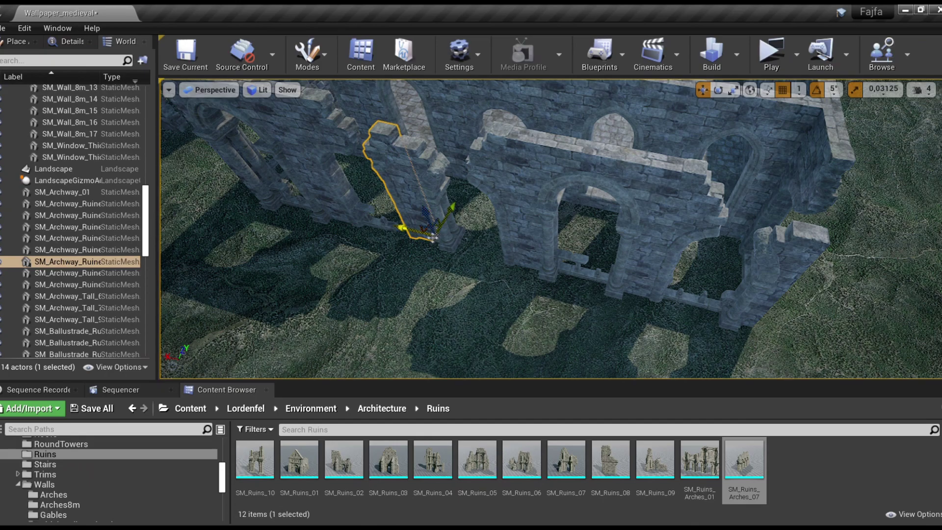
pyautogui.press('e')
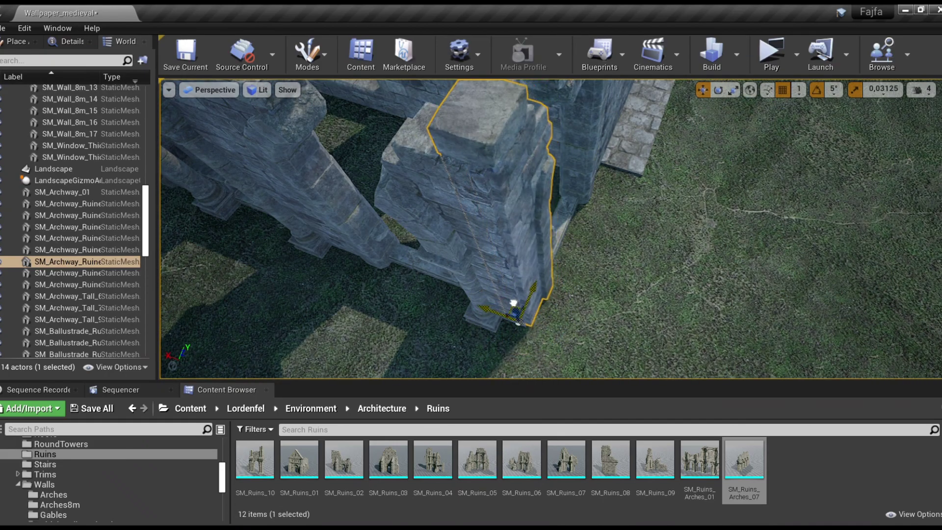
pyautogui.moveTo(513, 302); pyautogui.dragTo(491, 331, button='middle')
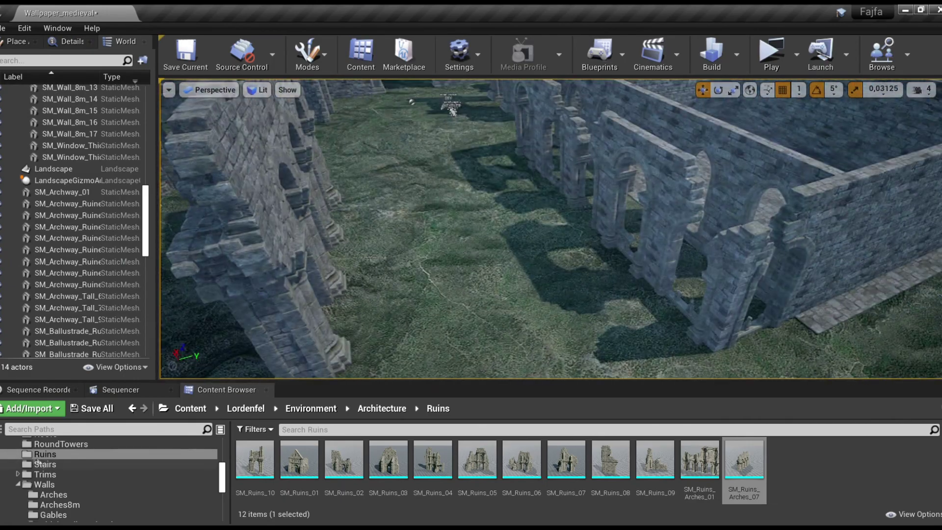
pyautogui.click(79, 463)
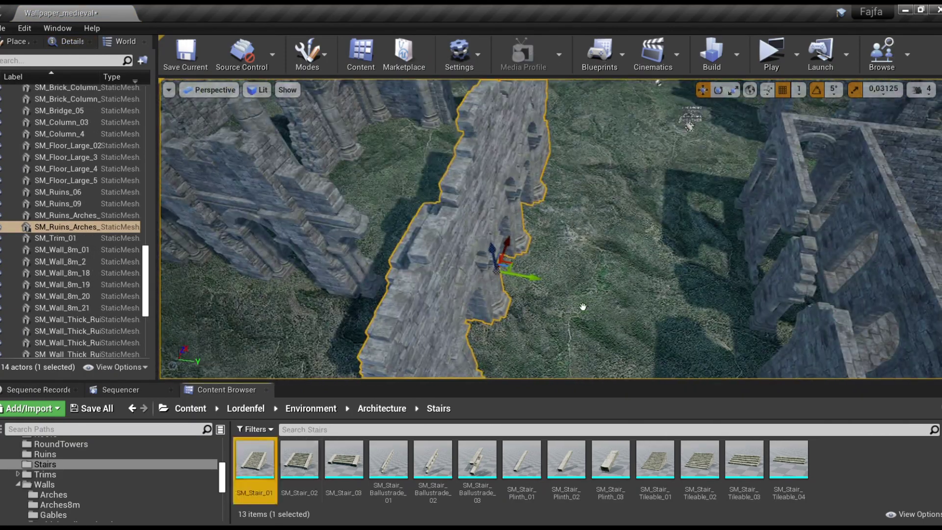
# Try SM_Stair_02 with balustrades beside the arcade, then undo and delete the staircase.
pyautogui.moveTo(295, 463); pyautogui.dragTo(540, 260)
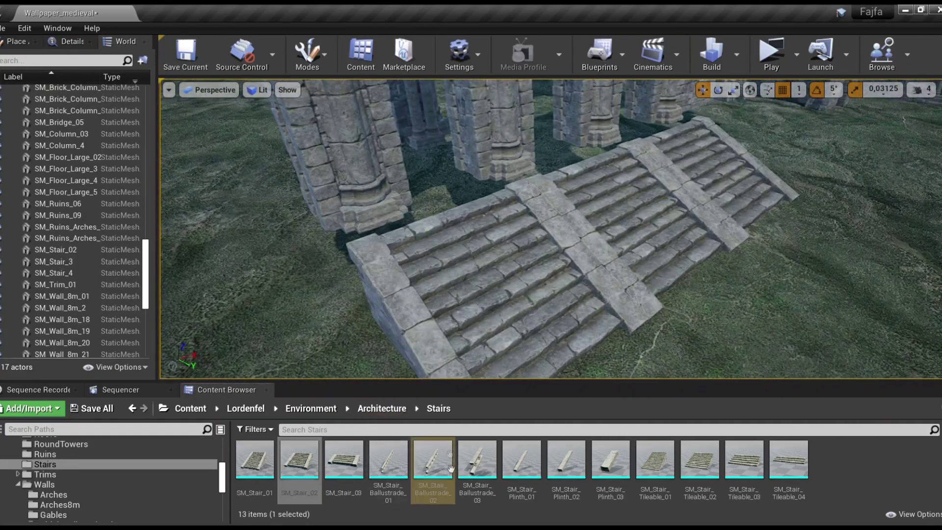
pyautogui.moveTo(432, 458); pyautogui.dragTo(489, 245)
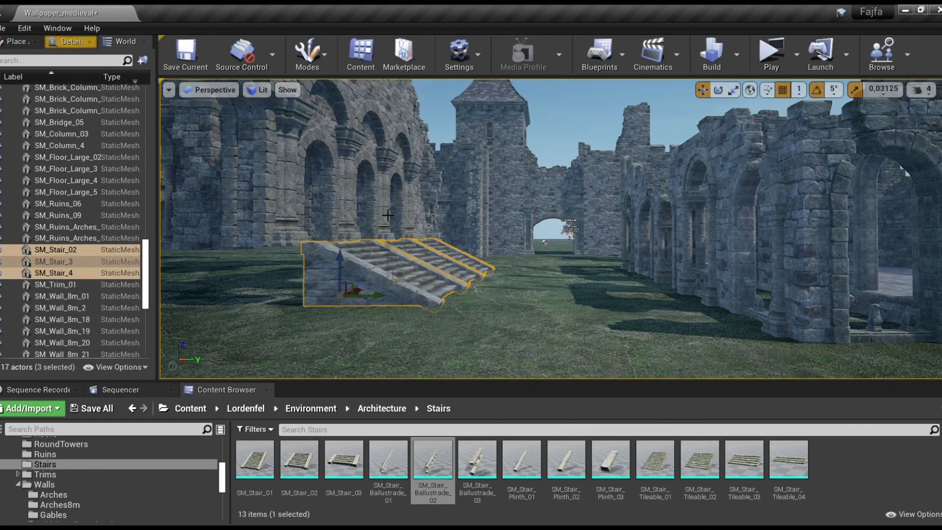
pyautogui.hotkey('ctrl', 'z')
pyautogui.click(387, 215)
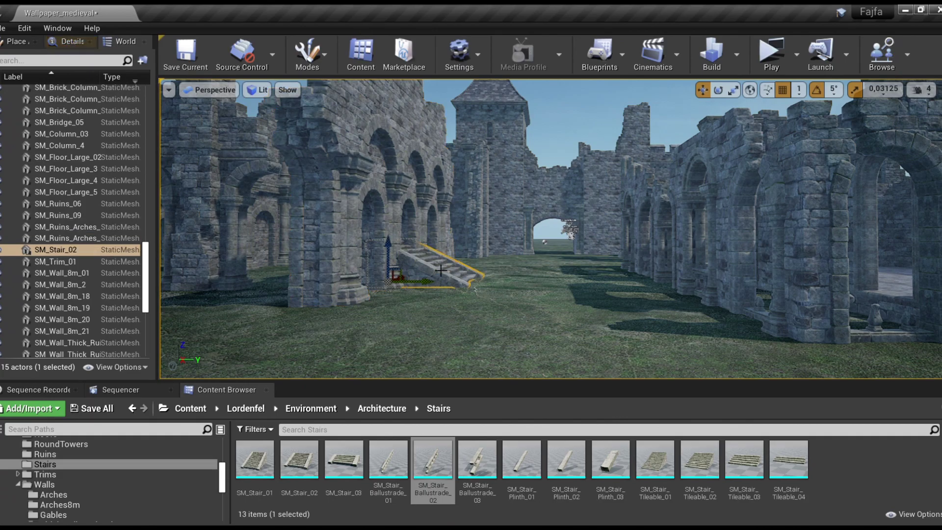
pyautogui.press('Delete')
pyautogui.click(18, 484)
pyautogui.click(54, 443)
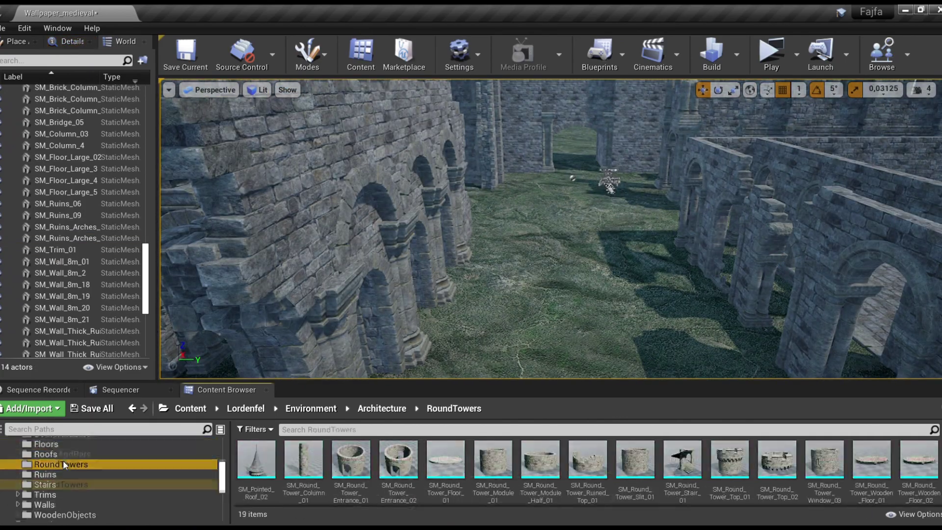
# Stack a duplicated round tower section and cap it with a rotated SM_Round_Tower_Ruined_Top.
pyautogui.scroll(3, 63, 464)
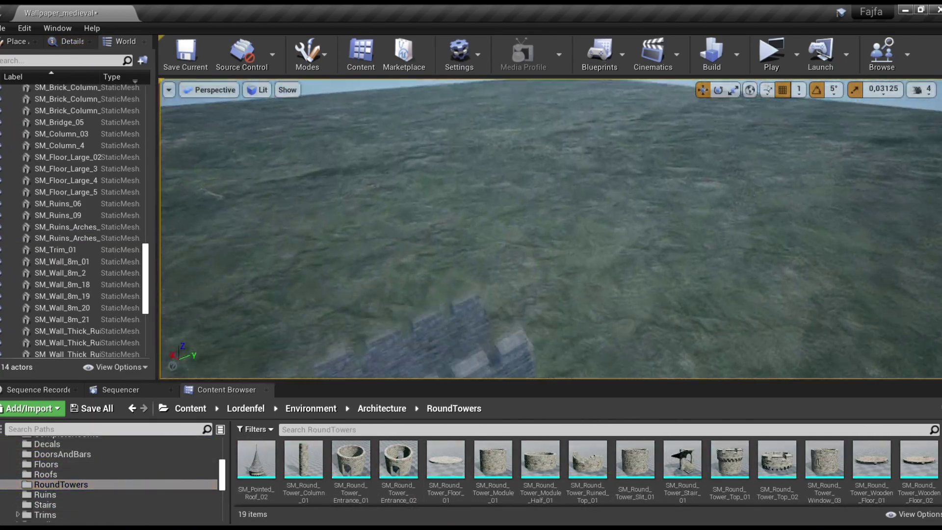
pyautogui.click(581, 371)
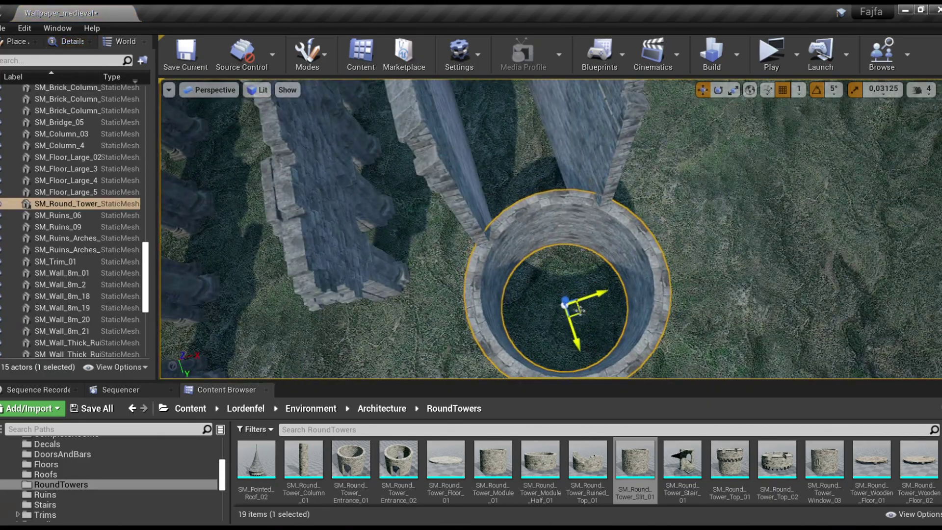
pyautogui.hotkey('ctrl', 'w')
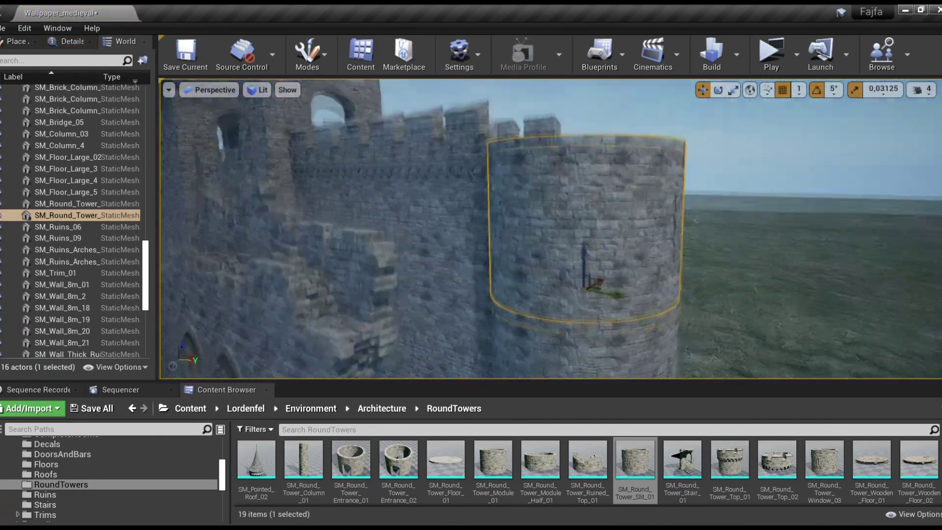
pyautogui.keyDown('alt'); pyautogui.moveTo(582, 291); pyautogui.dragTo(584, 101); pyautogui.keyUp('alt')
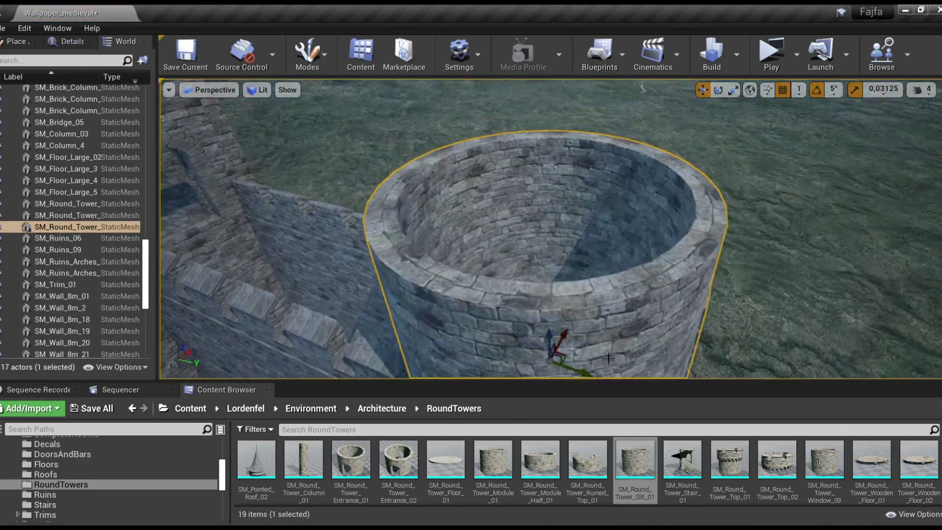
pyautogui.moveTo(587, 459); pyautogui.dragTo(539, 274)
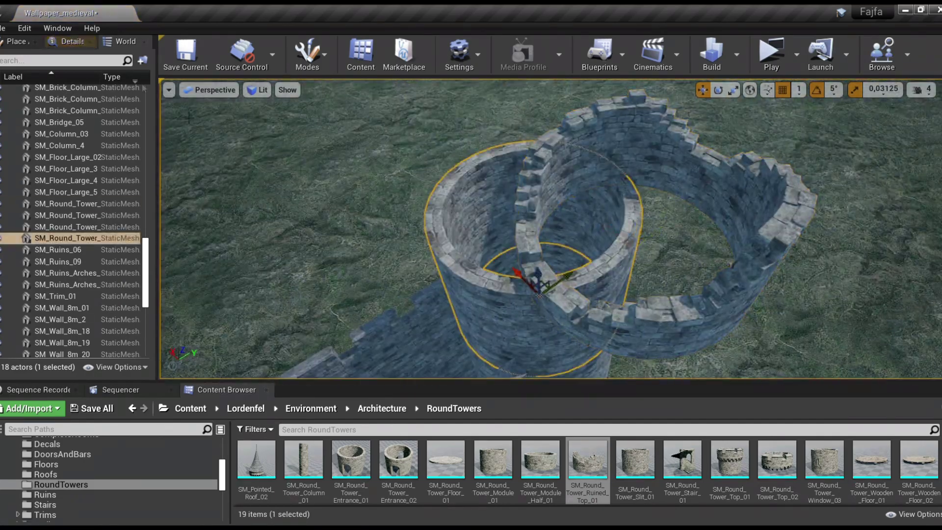
pyautogui.click(69, 41)
pyautogui.moveTo(81, 158); pyautogui.dragTo(112, 159)
pyautogui.press('e')
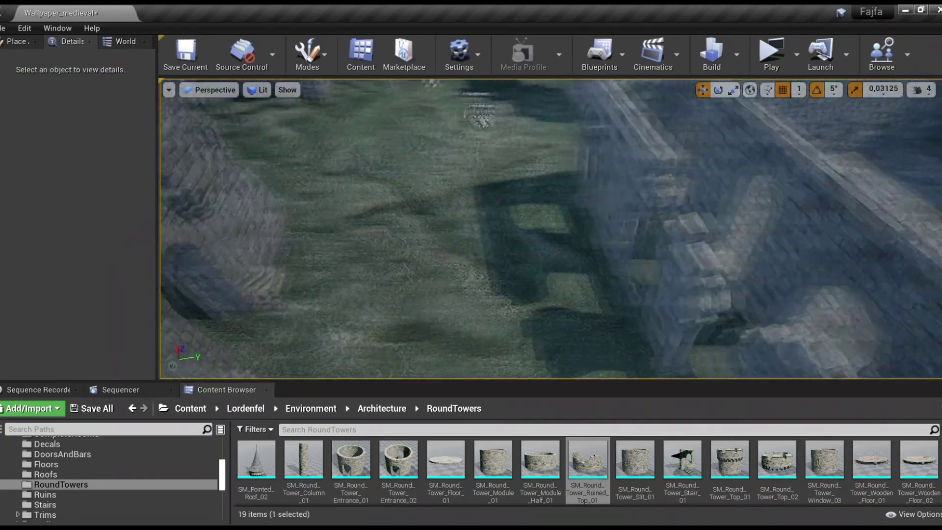
pyautogui.click(64, 474)
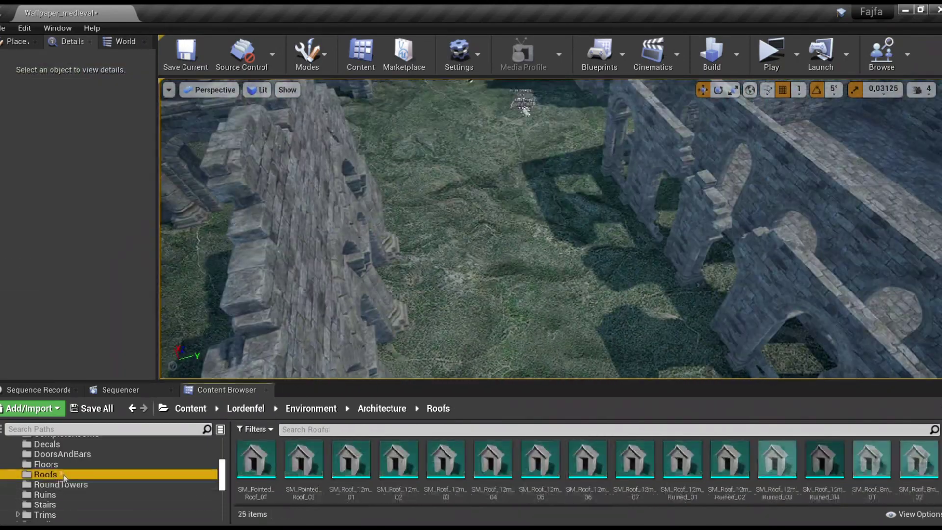
# Scatter SM_Debris rubble piles and SM_Debris_Floor_05 to _9 stone patches across the courtyard grass.
pyautogui.click(46, 464)
pyautogui.moveTo(304, 458); pyautogui.dragTo(701, 279)
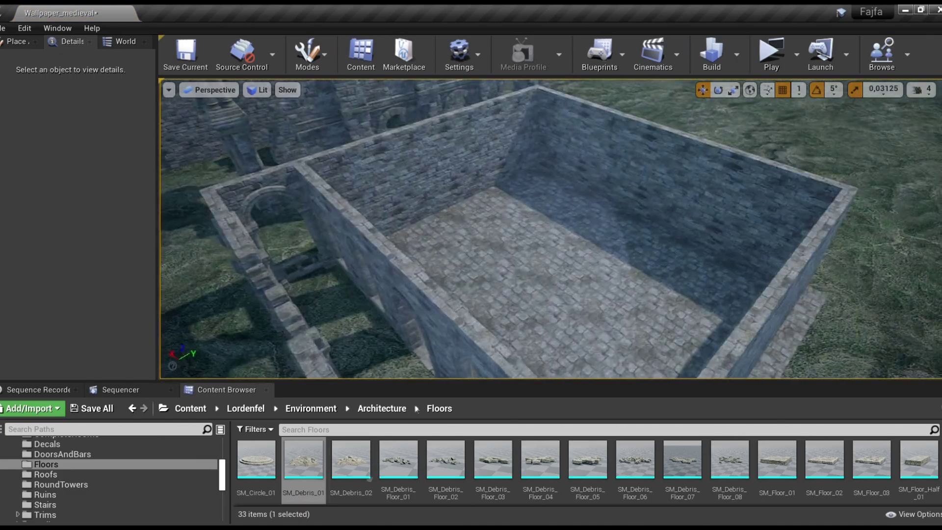
pyautogui.moveTo(351, 459); pyautogui.dragTo(427, 352)
pyautogui.moveTo(468, 315); pyautogui.dragTo(507, 266)
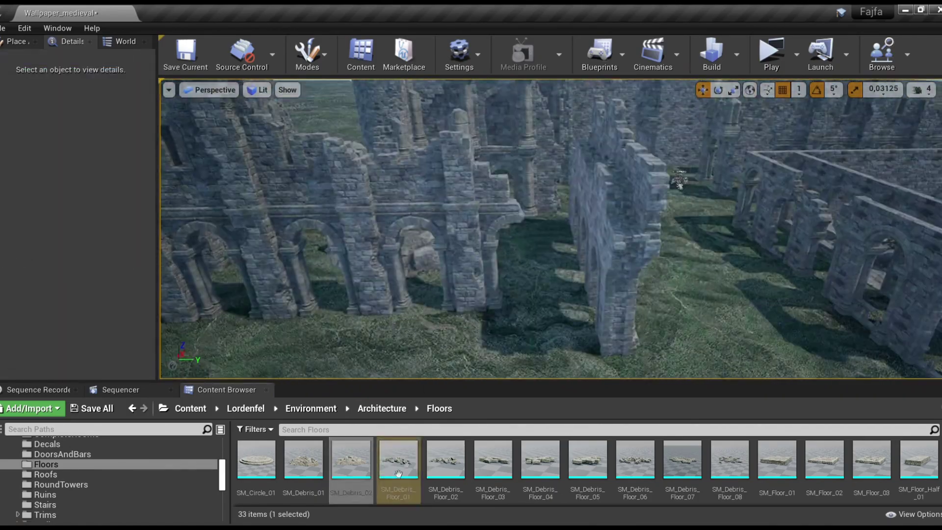
pyautogui.moveTo(398, 458); pyautogui.dragTo(501, 322)
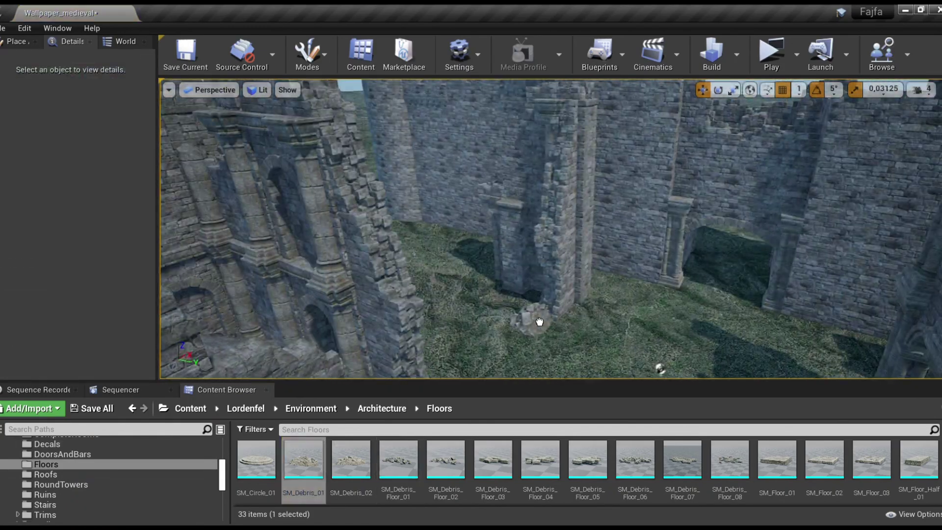
pyautogui.moveTo(304, 459); pyautogui.dragTo(527, 206)
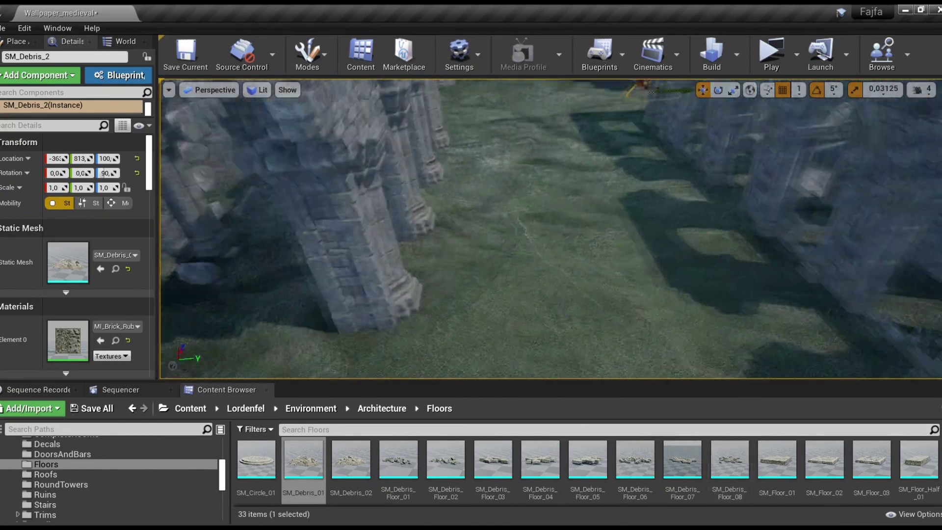
pyautogui.moveTo(493, 459); pyautogui.dragTo(544, 288)
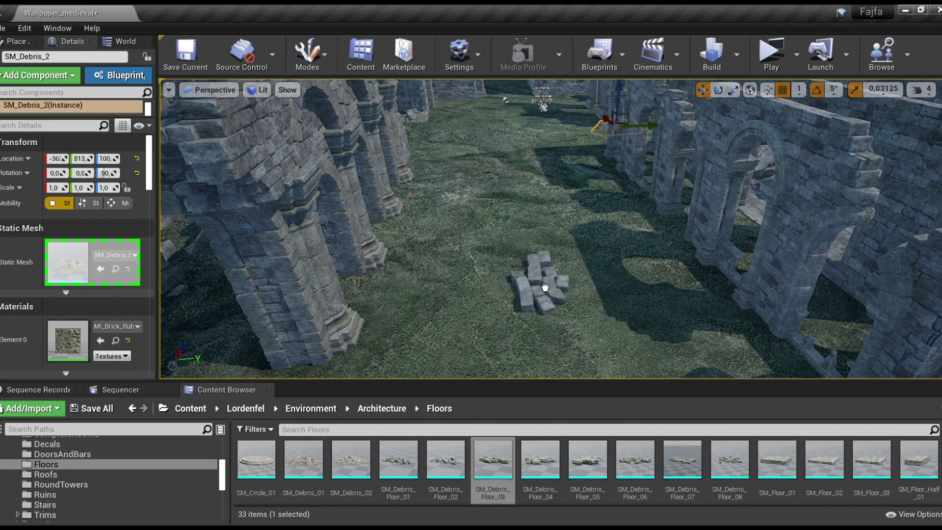
pyautogui.moveTo(634, 459); pyautogui.dragTo(543, 236)
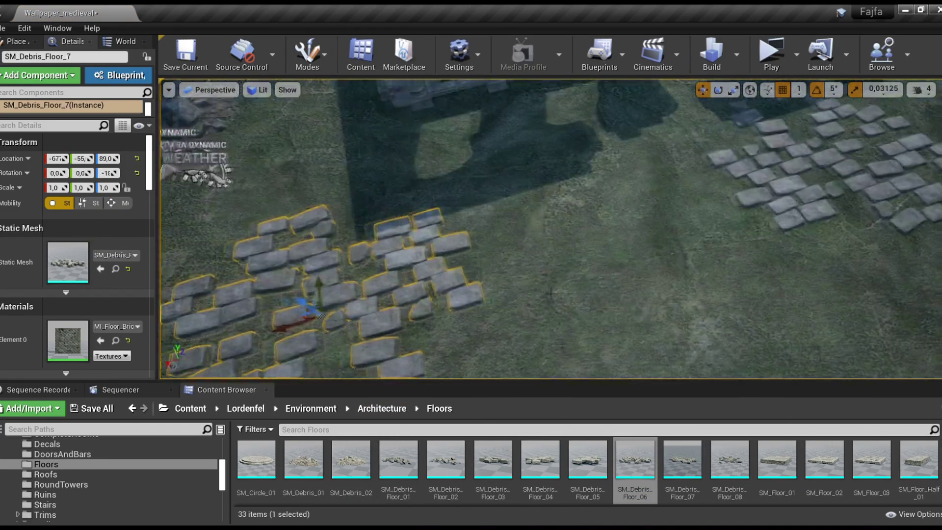
pyautogui.moveTo(587, 458); pyautogui.dragTo(652, 270)
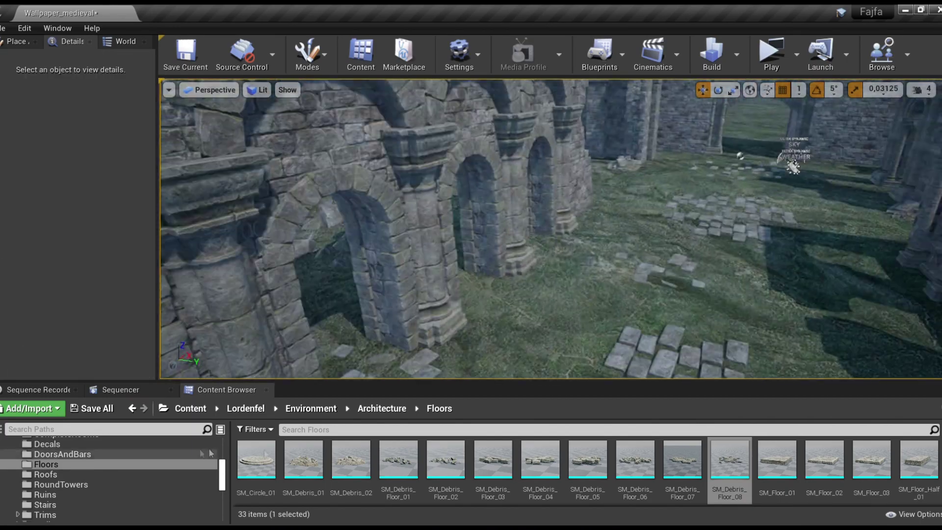
# Place a rotated SM_Debris_02 rubble pile and SM_Debris_Floor_04 stones around the pillar base.
pyautogui.moveTo(350, 459); pyautogui.dragTo(504, 284)
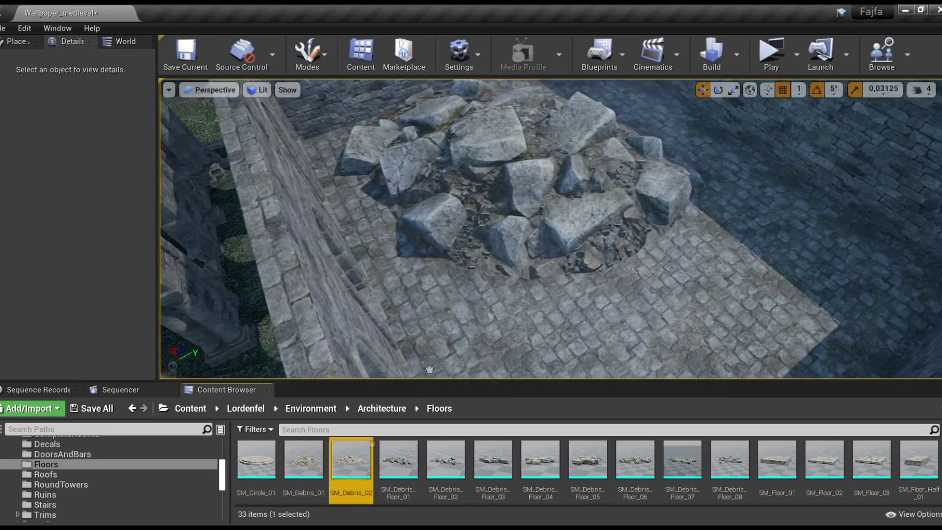
pyautogui.press('e')
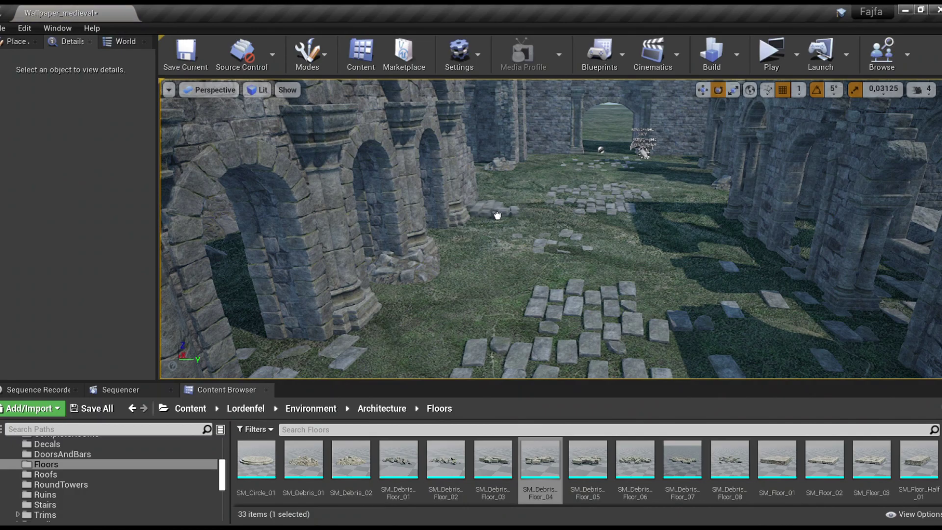
pyautogui.moveTo(496, 216); pyautogui.dragTo(494, 210)
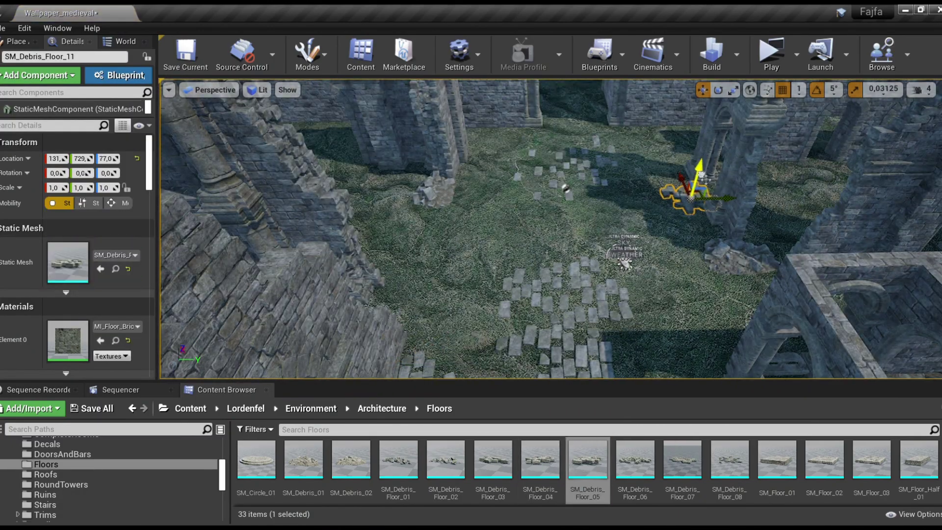
pyautogui.scroll(-5, 458, 482)
# Add SM_Floor_Ruined slabs (_09 to _11) in the courtyard near the arcade.
pyautogui.moveTo(350, 460); pyautogui.dragTo(422, 248)
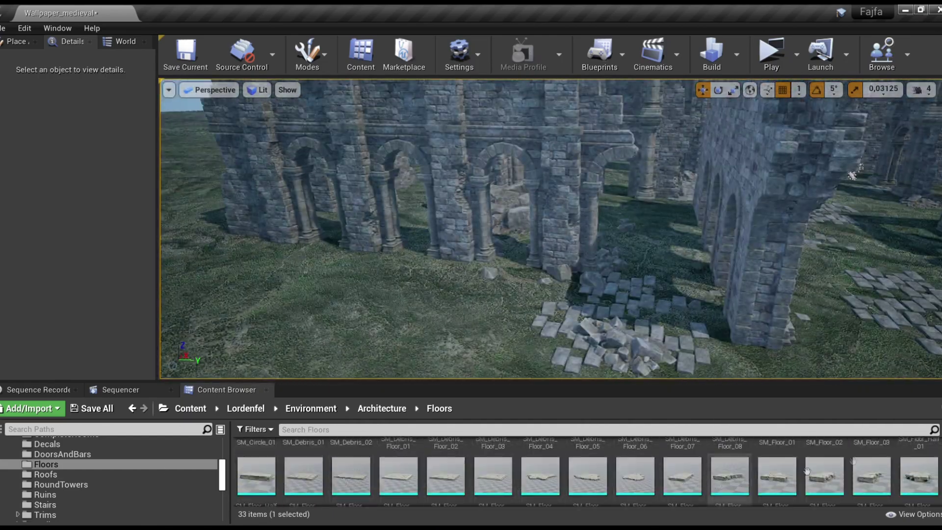
pyautogui.scroll(-5, 807, 471)
pyautogui.moveTo(351, 478); pyautogui.dragTo(433, 339)
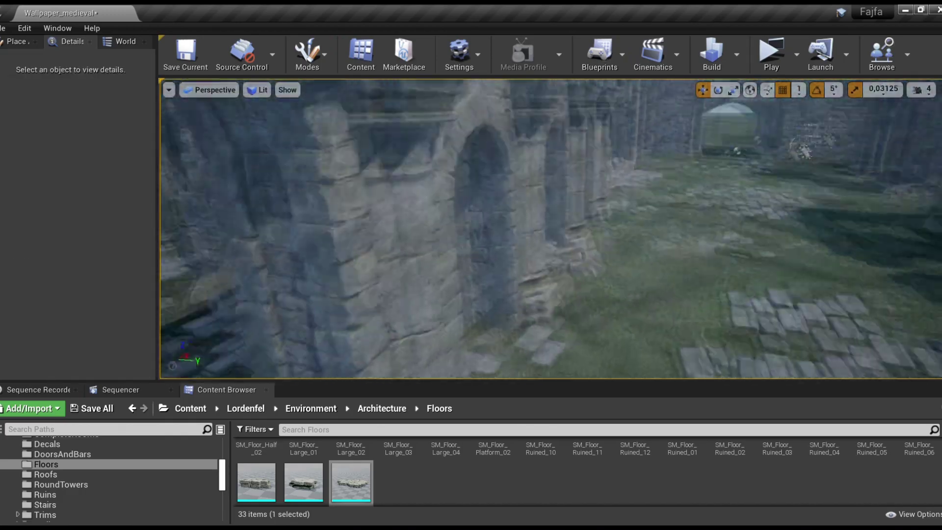
pyautogui.scroll(-2, 67, 477)
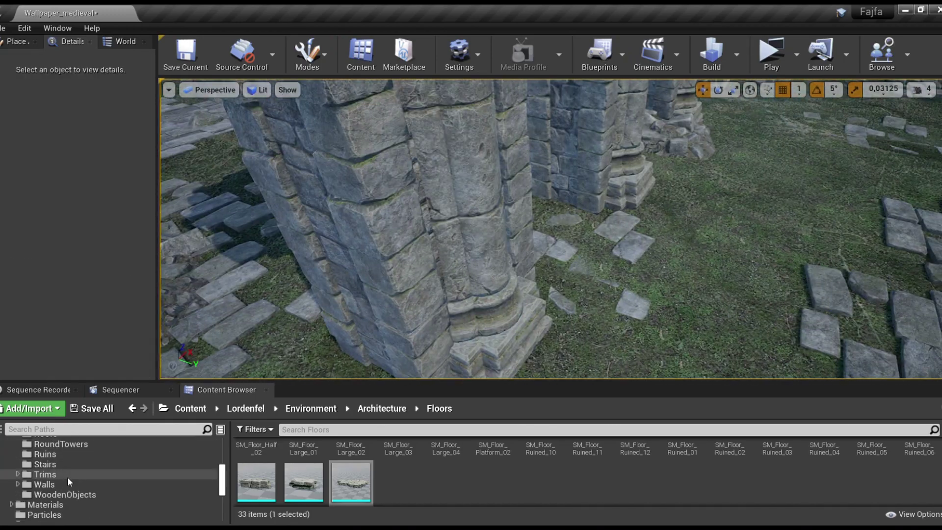
# Lay ruined wooden floor planks across the wall top and beside the right-hand arcade.
pyautogui.click(63, 494)
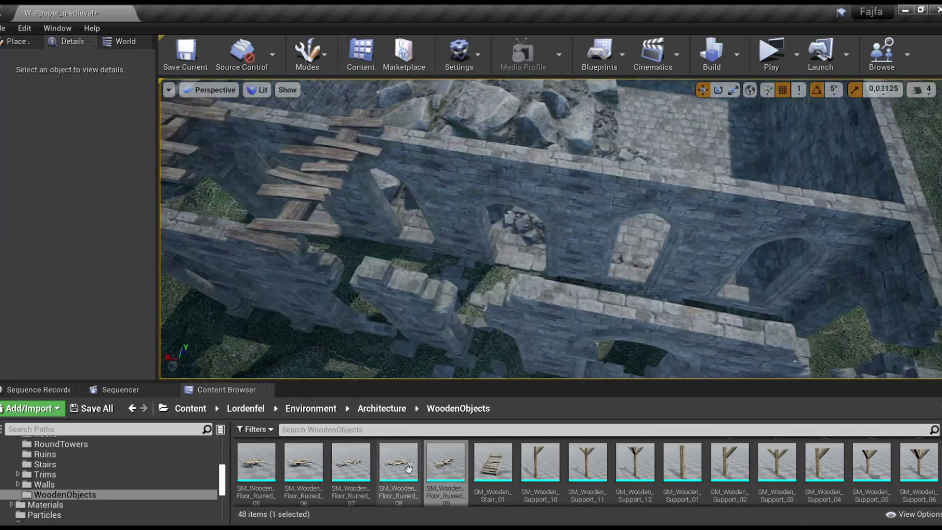
pyautogui.click(409, 468)
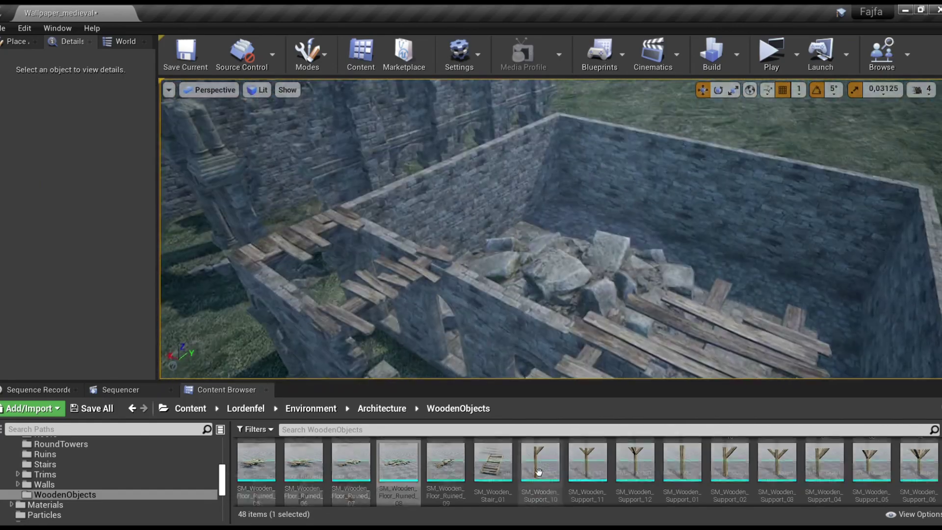
pyautogui.scroll(-3, 678, 461)
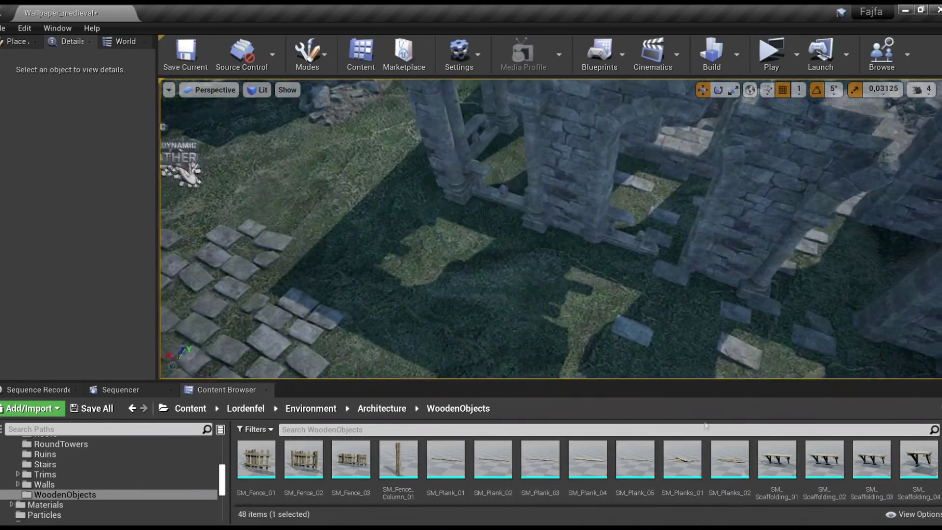
pyautogui.moveTo(682, 459); pyautogui.dragTo(682, 207)
pyautogui.moveTo(903, 274); pyautogui.dragTo(903, 274)
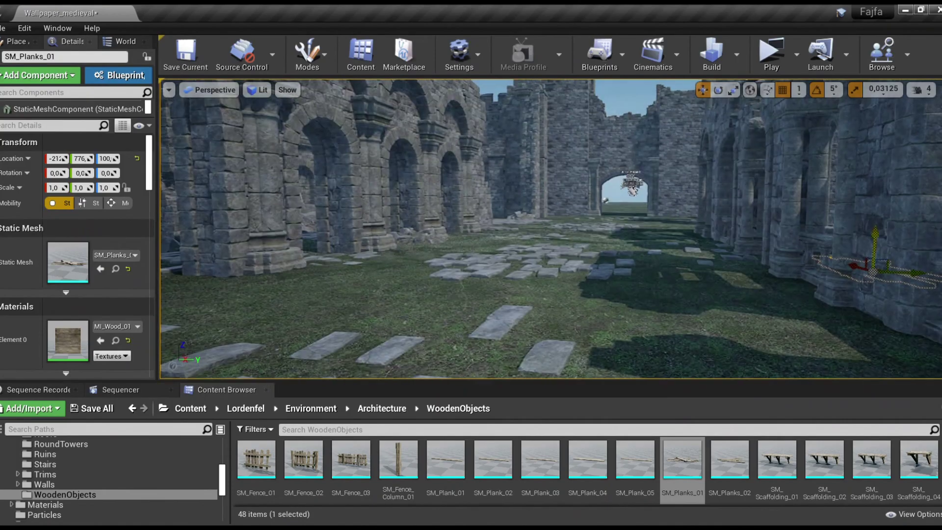
pyautogui.press('Escape')
# Set SM_Wooden_Door_01_L at an angle in the ruined stone doorway.
pyautogui.click(409, 455)
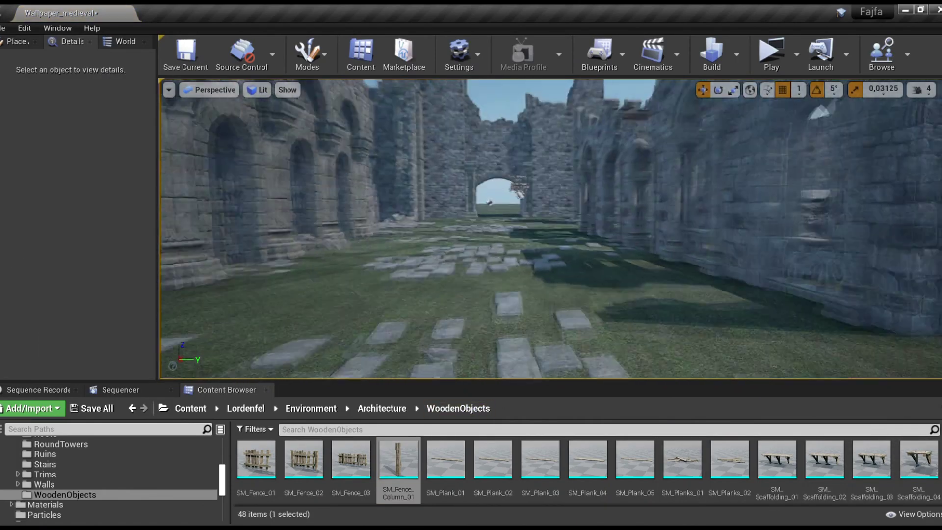
pyautogui.scroll(3, 56, 481)
pyautogui.click(56, 476)
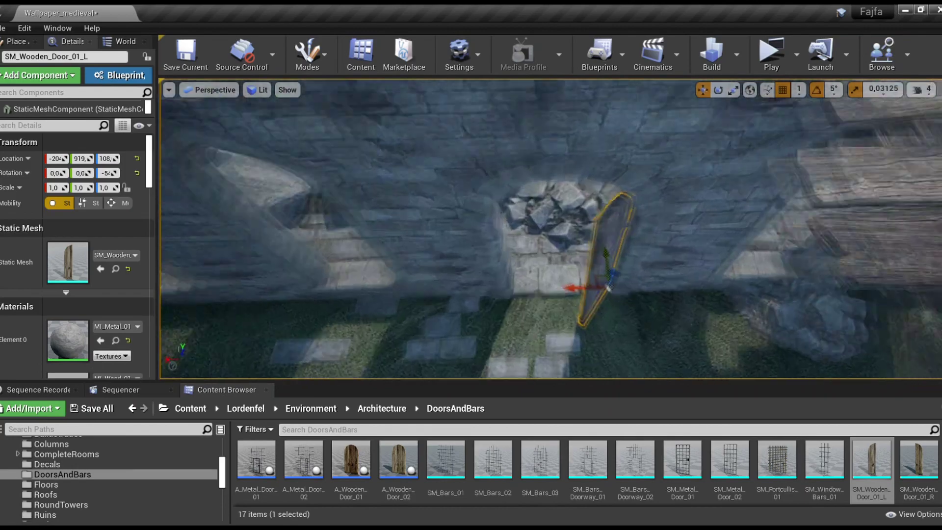
# Rotate SM_Wooden_Door_01_R on its yaw so it swings open in the archway.
pyautogui.click(517, 295)
pyautogui.press('e')
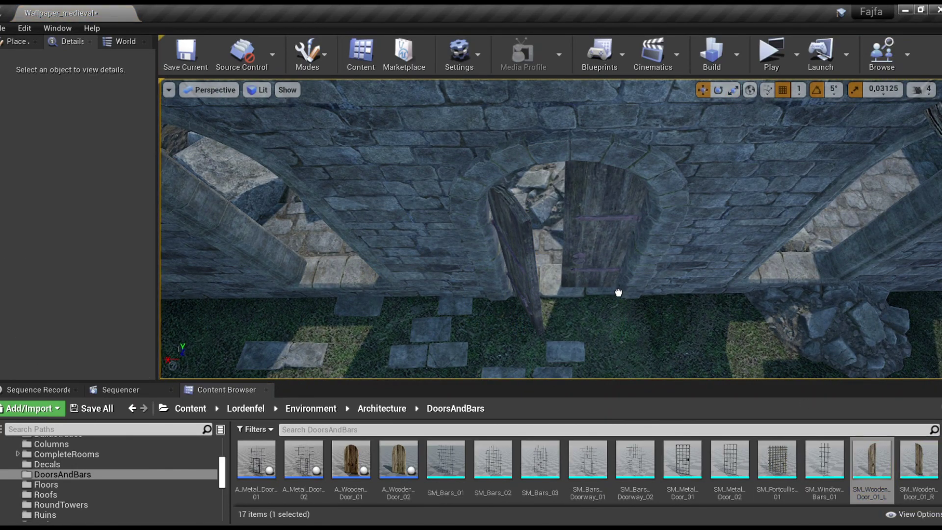
pyautogui.click(620, 290)
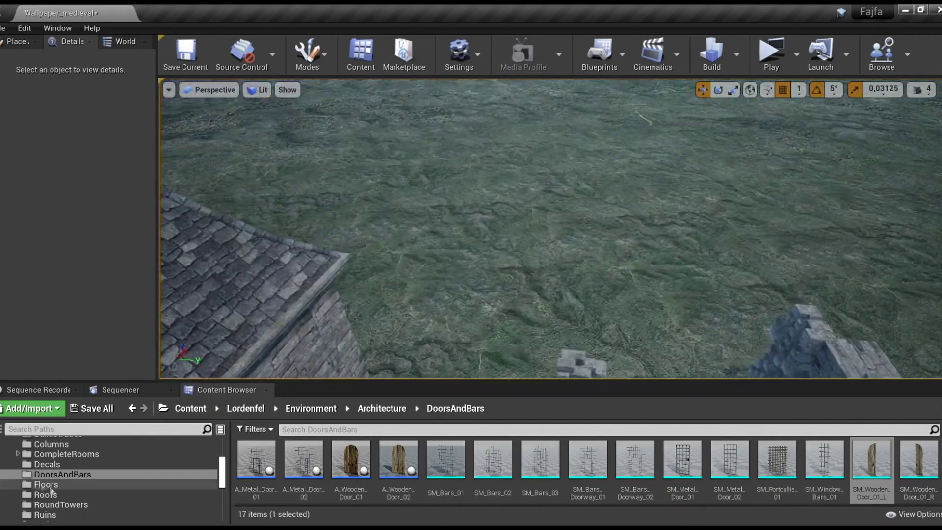
pyautogui.scroll(-2, 66, 484)
pyautogui.scroll(-3, 64, 478)
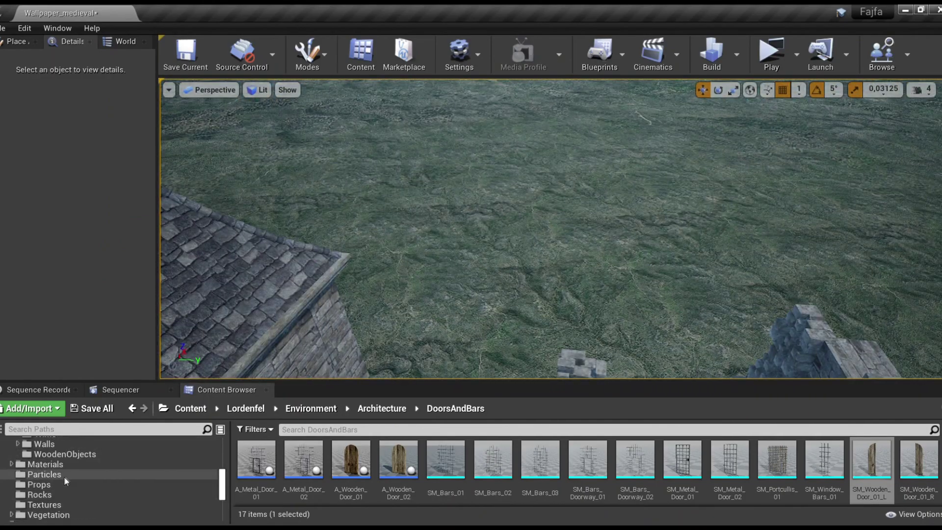
# Place SM_Mountain_01 and SM_Mountain_01_Grass from the Rocks folder on the distant landscape.
pyautogui.click(48, 514)
pyautogui.click(47, 493)
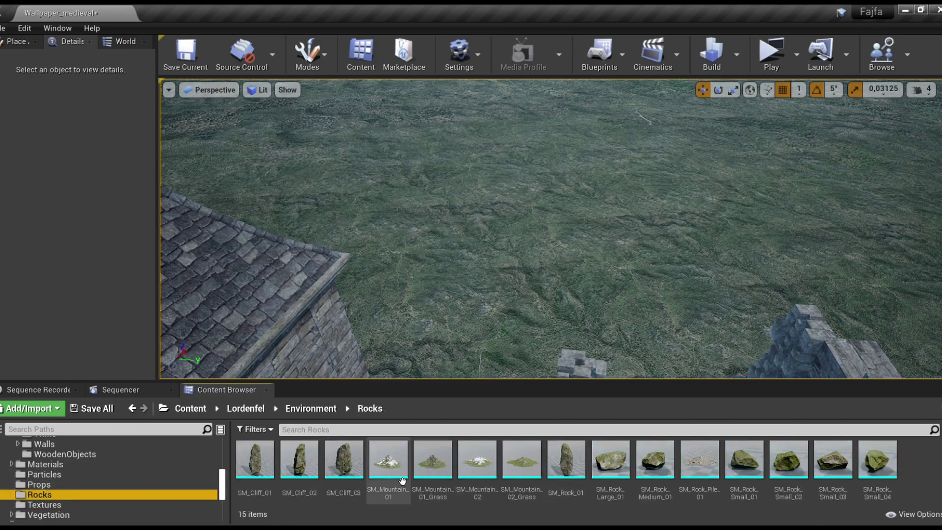
pyautogui.moveTo(387, 459); pyautogui.dragTo(569, 160)
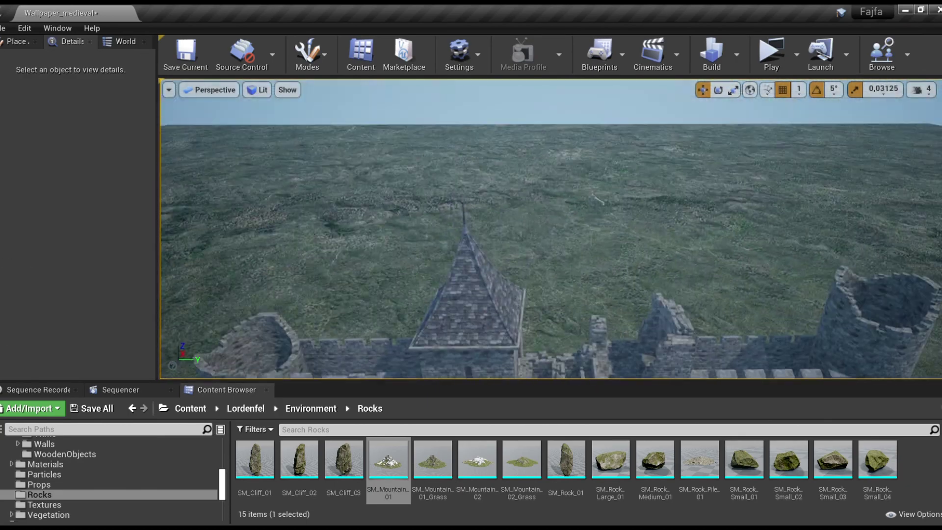
pyautogui.moveTo(432, 459); pyautogui.dragTo(528, 105)
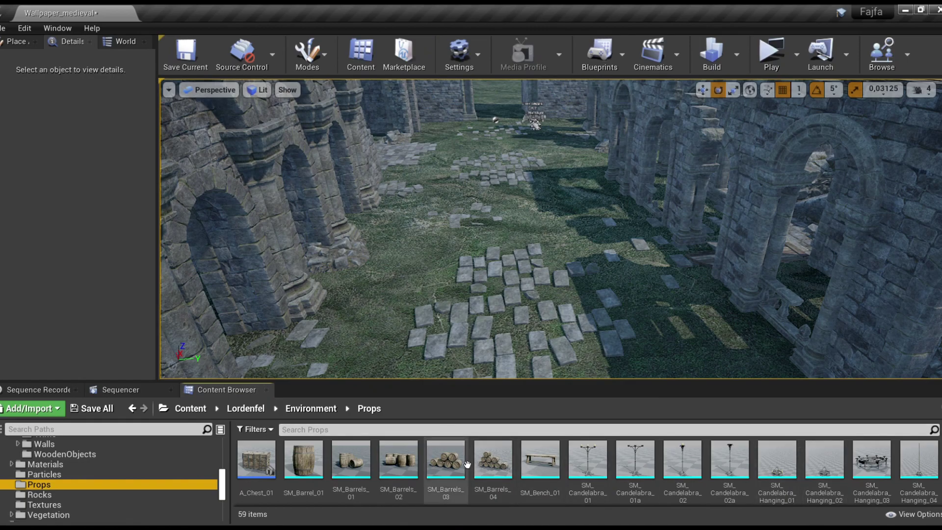
# Place a group of barrels beside the right wall and a wooden bench in the courtyard.
pyautogui.moveTo(350, 459); pyautogui.dragTo(356, 285)
pyautogui.moveTo(405, 171)
pyautogui.mouseDown()
pyautogui.moveTo(400, 159)
pyautogui.moveTo(736, 309)
pyautogui.mouseUp()
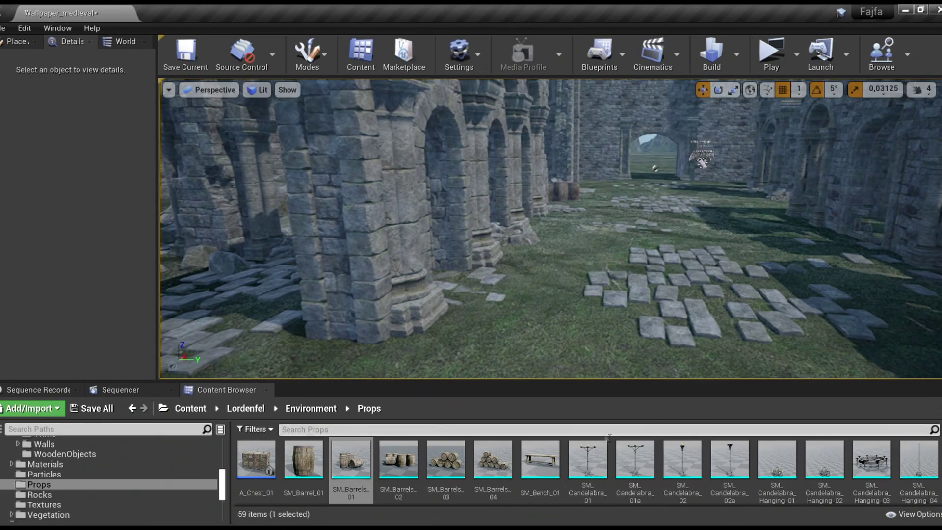
pyautogui.moveTo(540, 458); pyautogui.dragTo(463, 338)
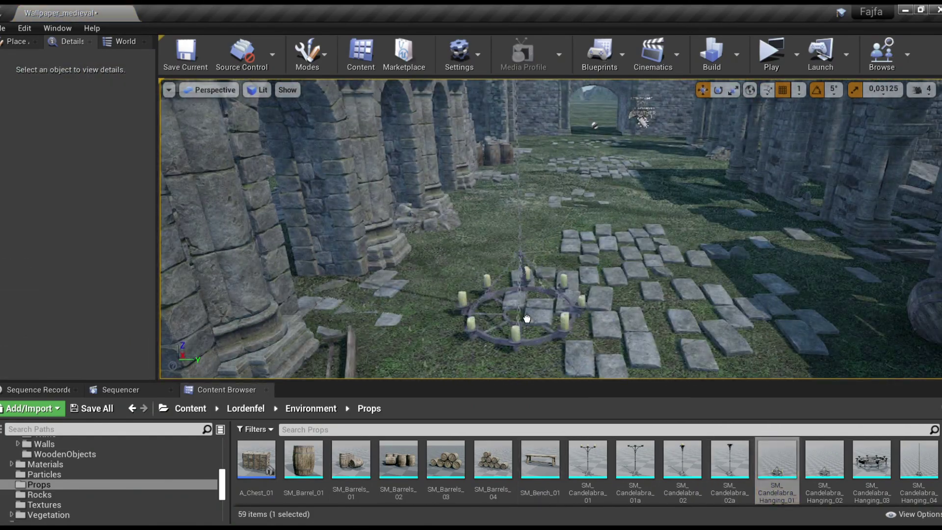
# Place SM_Chest_01 in the courtyard and rotate it to sit at an angle.
pyautogui.scroll(-3, 472, 453)
pyautogui.scroll(-2, 472, 454)
pyautogui.moveTo(539, 471); pyautogui.dragTo(455, 240)
pyautogui.click(793, 216)
pyautogui.press('e')
pyautogui.press('f')
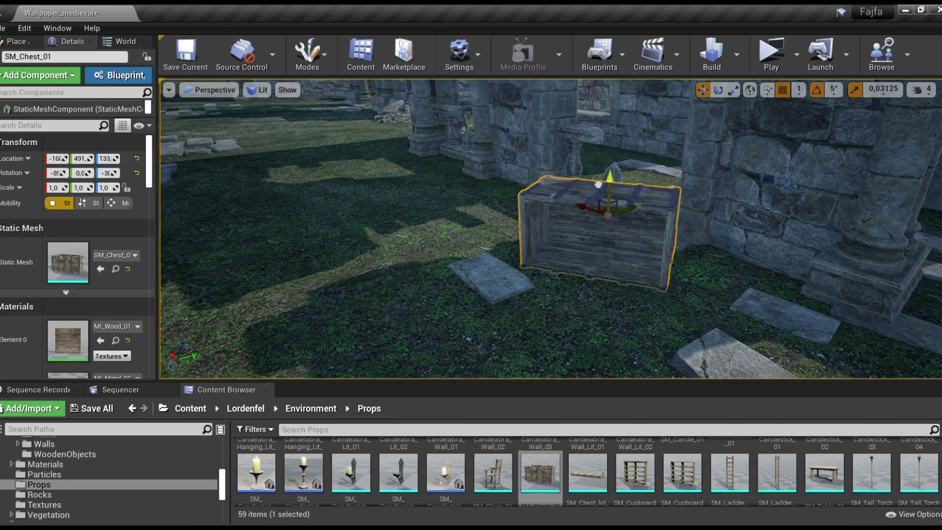
pyautogui.moveTo(598, 184); pyautogui.dragTo(442, 221, button='right')
pyautogui.press('Escape')
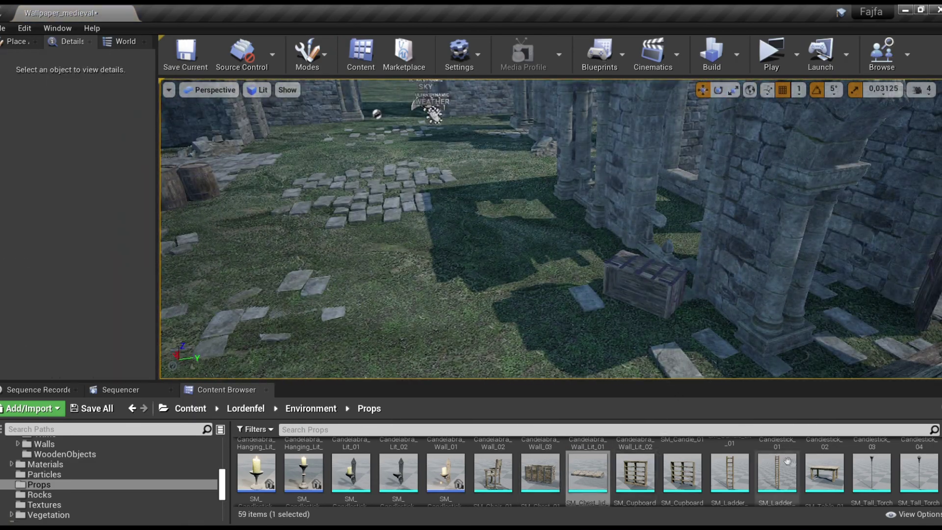
# Place SM_Tall_Torch_Lit_02 by the chest and Alt-drag two copies across the courtyard.
pyautogui.scroll(-2, 851, 481)
pyautogui.moveTo(304, 466); pyautogui.dragTo(524, 361)
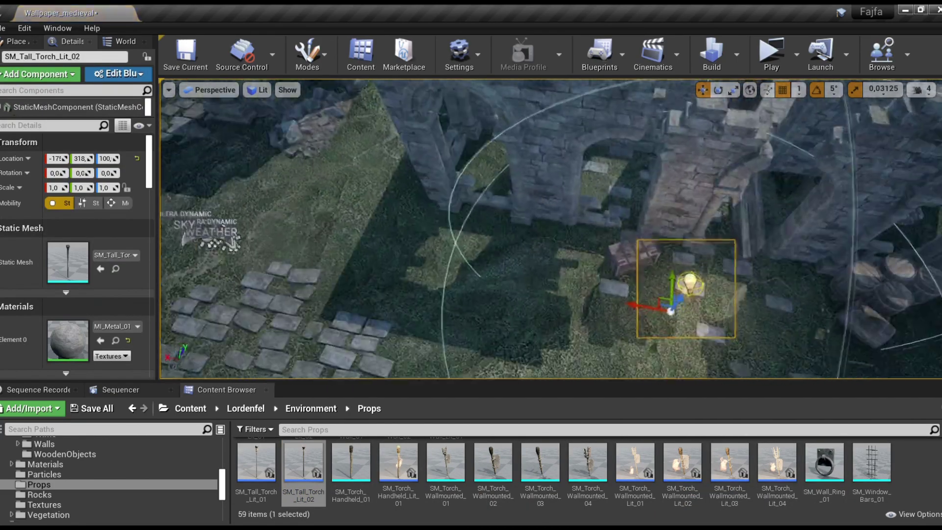
pyautogui.moveTo(540, 378); pyautogui.dragTo(402, 290, button='right')
pyautogui.keyDown('alt'); pyautogui.moveTo(638, 307); pyautogui.dragTo(608, 306); pyautogui.keyUp('alt')
pyautogui.moveTo(540, 245); pyautogui.dragTo(442, 295, button='right')
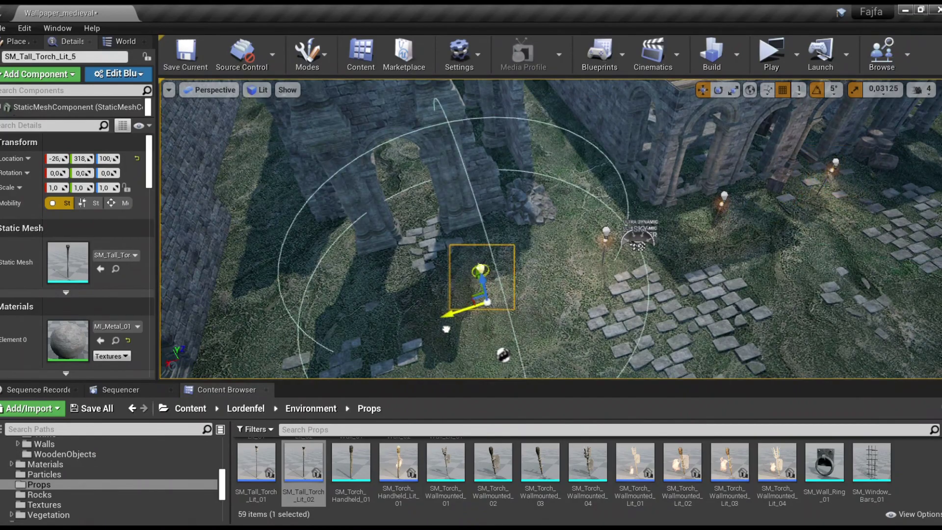
pyautogui.keyDown('alt'); pyautogui.moveTo(445, 324); pyautogui.dragTo(599, 275); pyautogui.keyUp('alt')
pyautogui.moveTo(599, 274); pyautogui.dragTo(658, 300, button='right')
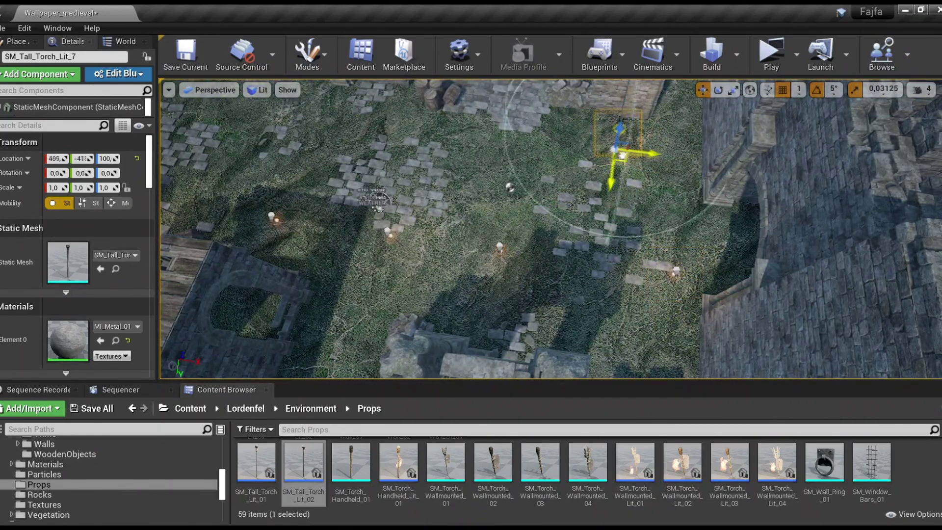
# Alt-drag more lit tall torch copies along the path, the arcade and the castle walls.
pyautogui.keyDown('alt'); pyautogui.moveTo(544, 146); pyautogui.dragTo(704, 239); pyautogui.keyUp('alt')
pyautogui.moveTo(704, 239); pyautogui.dragTo(704, 239, button='right')
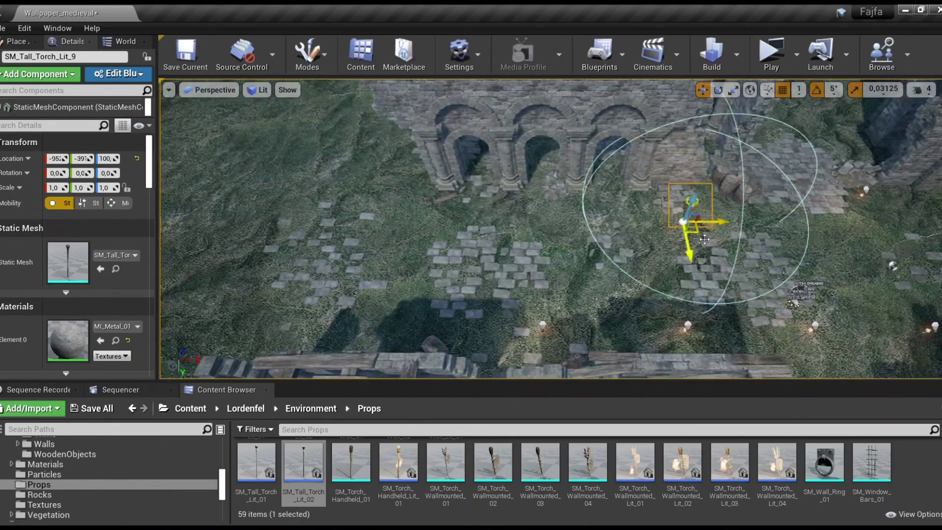
pyautogui.keyDown('alt'); pyautogui.moveTo(326, 353); pyautogui.dragTo(230, 314); pyautogui.keyUp('alt')
pyautogui.moveTo(230, 314); pyautogui.dragTo(703, 306, button='right')
pyautogui.keyDown('alt'); pyautogui.moveTo(647, 126); pyautogui.dragTo(802, 222); pyautogui.keyUp('alt')
pyautogui.moveTo(802, 222); pyautogui.dragTo(802, 222, button='right')
pyautogui.moveTo(466, 196); pyautogui.dragTo(437, 311, button='right')
pyautogui.keyDown('alt'); pyautogui.moveTo(437, 311); pyautogui.dragTo(504, 216); pyautogui.keyUp('alt')
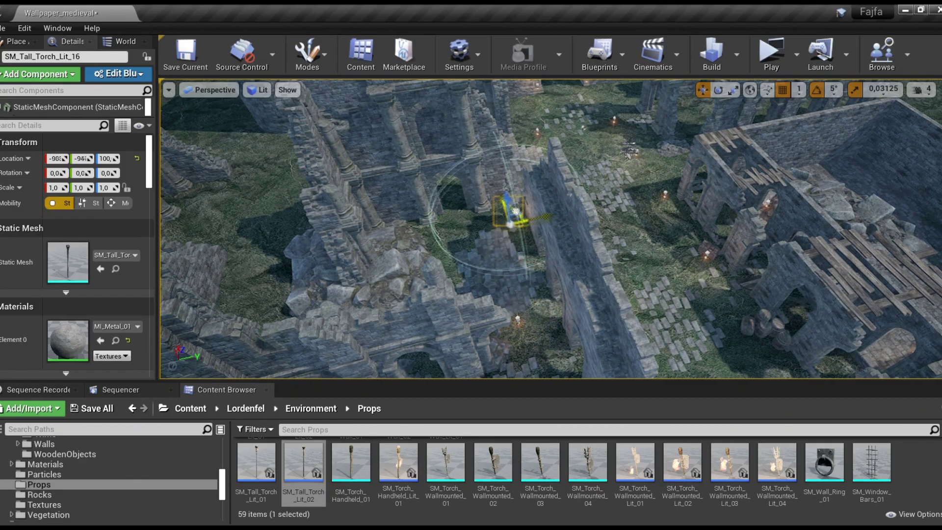
pyautogui.moveTo(505, 216); pyautogui.dragTo(575, 279, button='right')
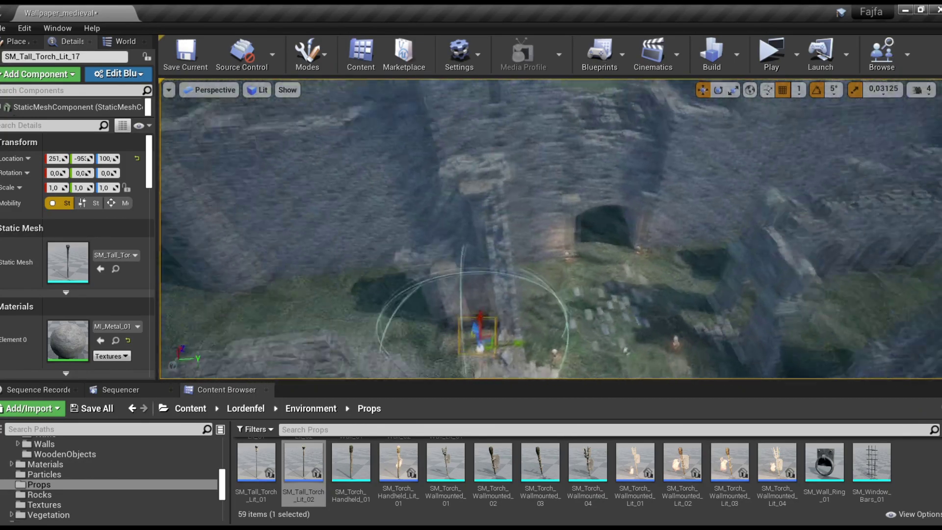
pyautogui.press('f')
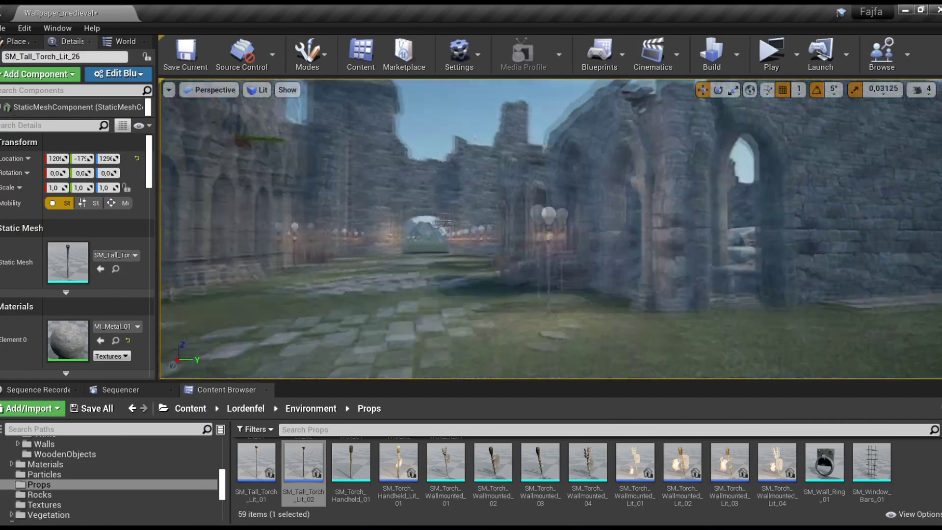
pyautogui.press('Escape')
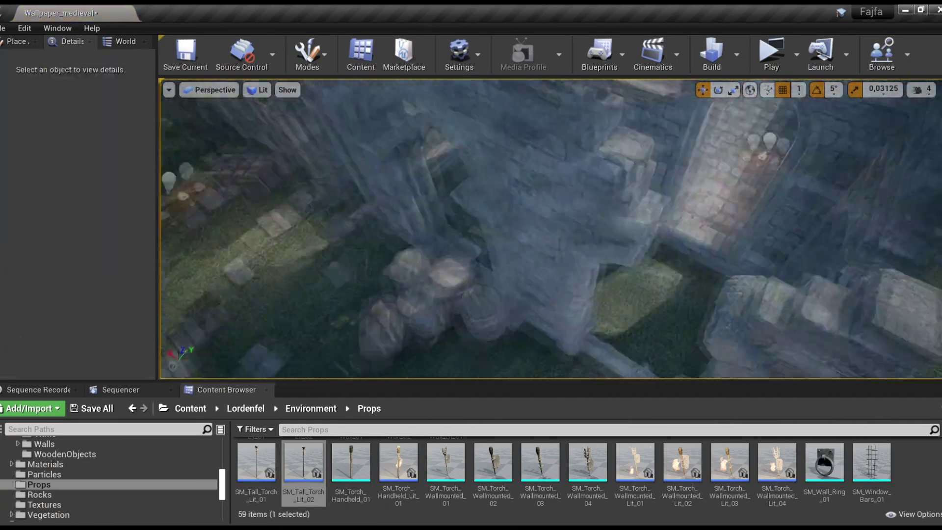
pyautogui.scroll(5, 465, 487)
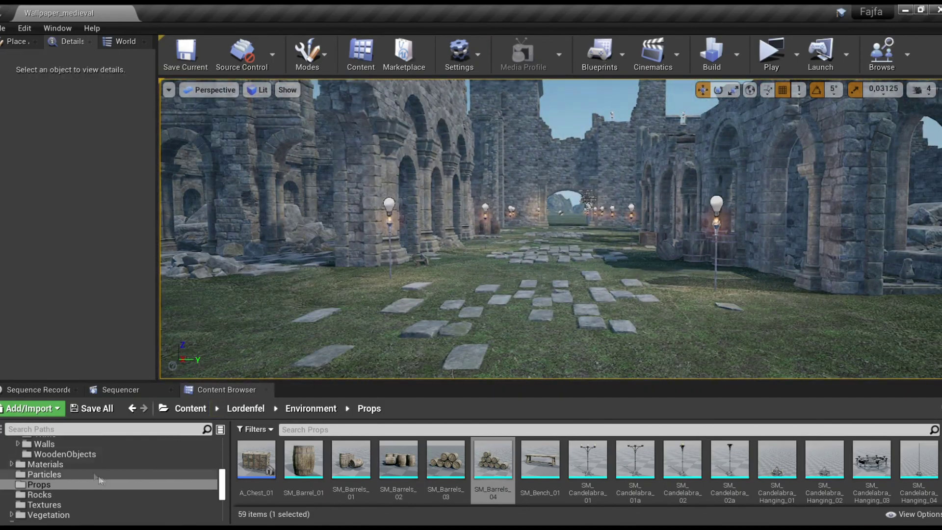
# Plant ash trees and a branch mesh from Vegetation > Meshes beside the columns and broken wall.
pyautogui.click(48, 514)
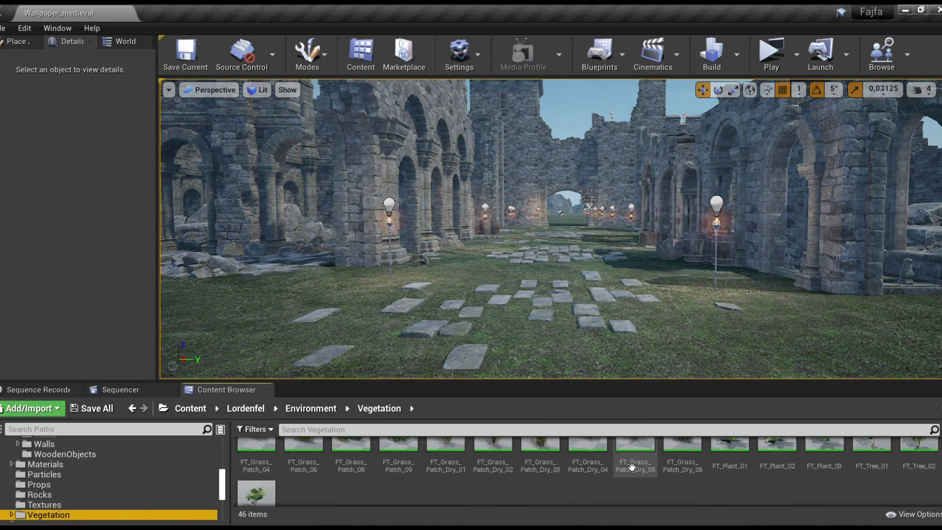
pyautogui.moveTo(255, 461); pyautogui.dragTo(277, 324)
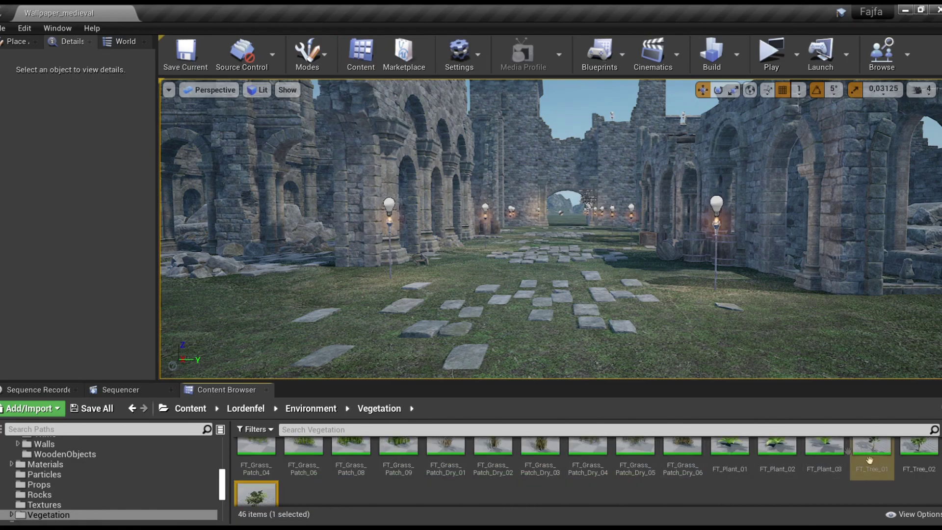
pyautogui.doubleClick(256, 461)
pyautogui.moveTo(304, 459); pyautogui.dragTo(280, 283)
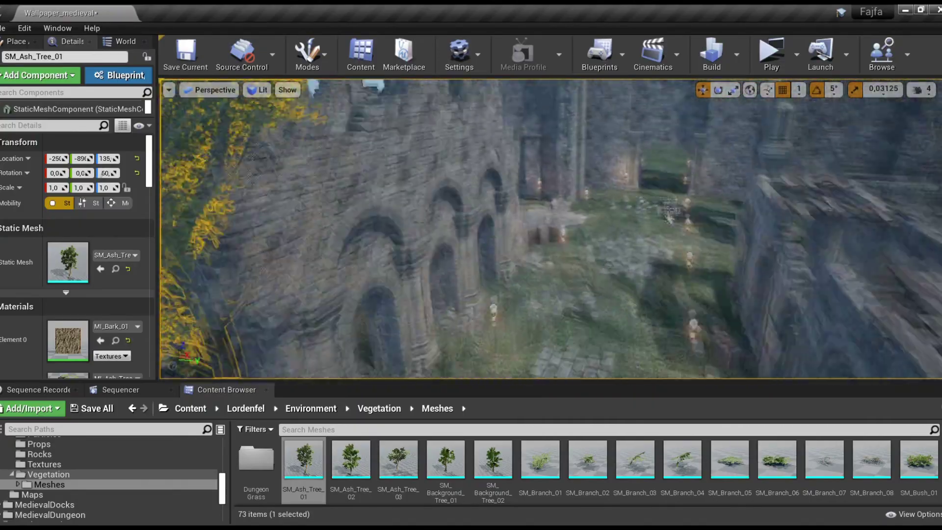
pyautogui.moveTo(350, 458); pyautogui.dragTo(685, 251)
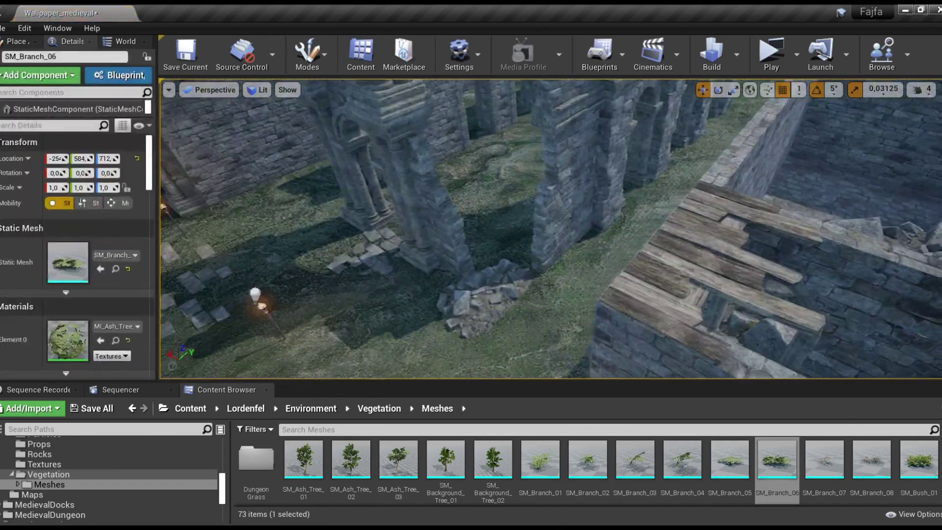
pyautogui.moveTo(540, 458); pyautogui.dragTo(687, 301)
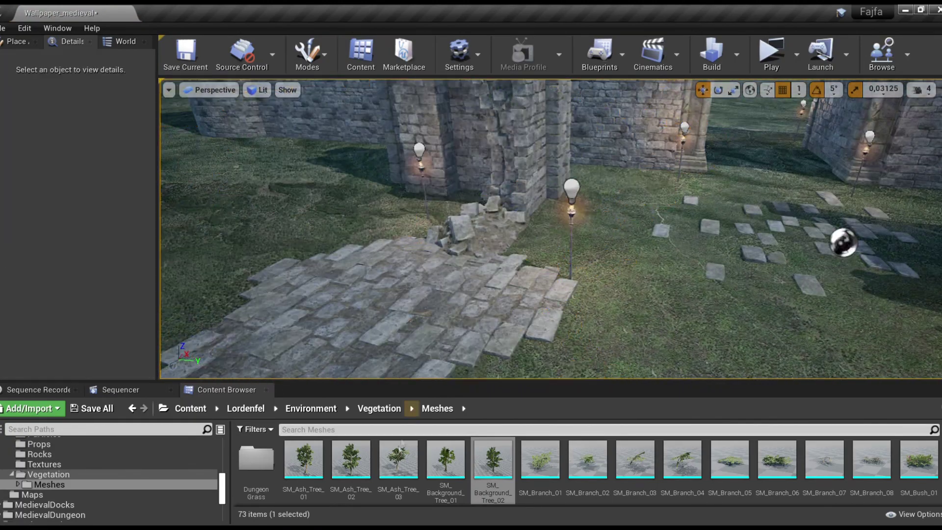
pyautogui.moveTo(324, 457); pyautogui.dragTo(617, 294)
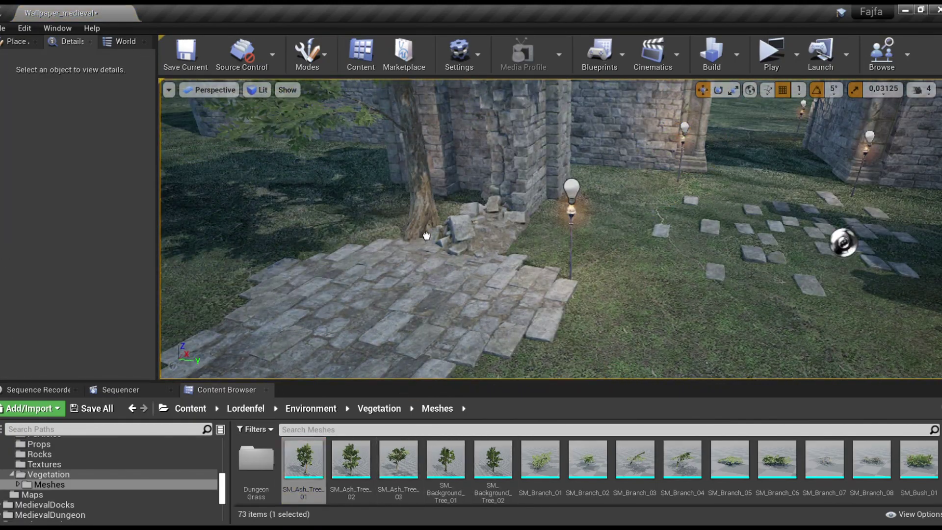
pyautogui.click(453, 237)
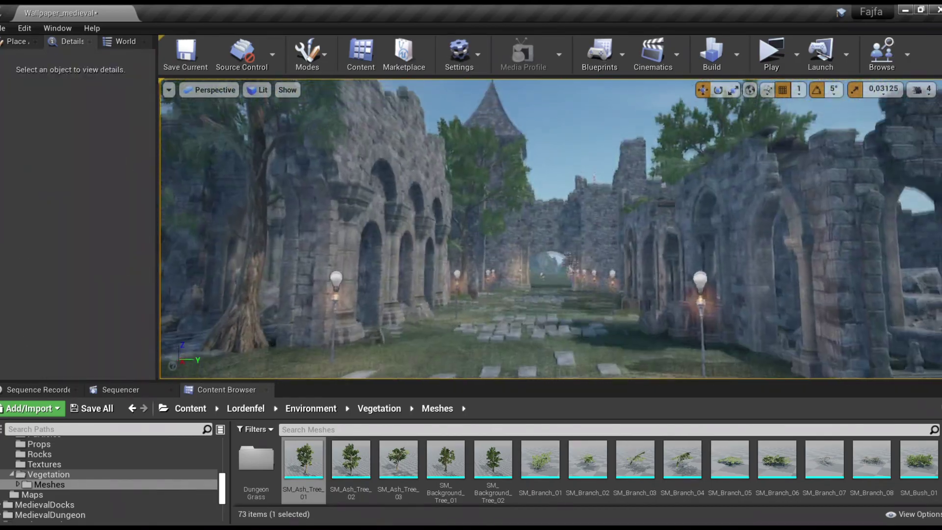
pyautogui.scroll(-2, 533, 491)
# Add a fern beside the ruins near the arcade bush.
pyautogui.click(295, 261)
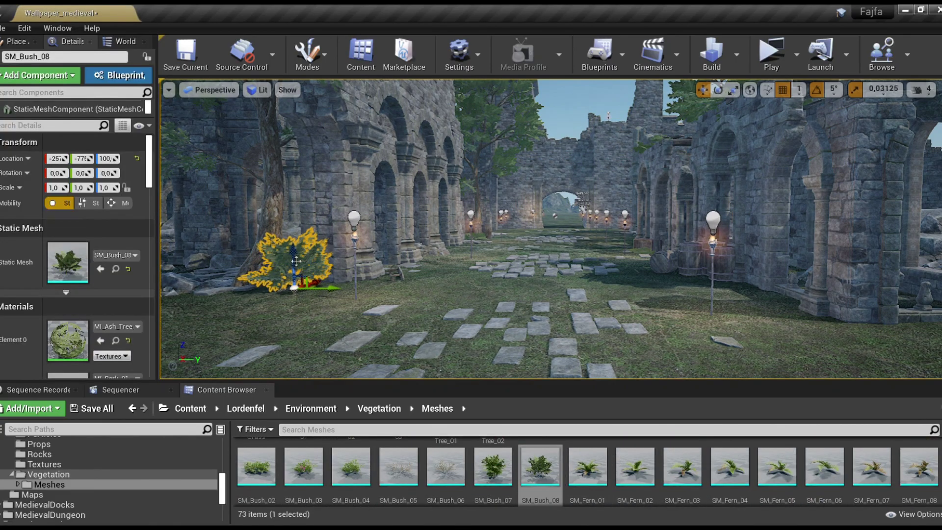
pyautogui.moveTo(918, 465); pyautogui.dragTo(728, 337)
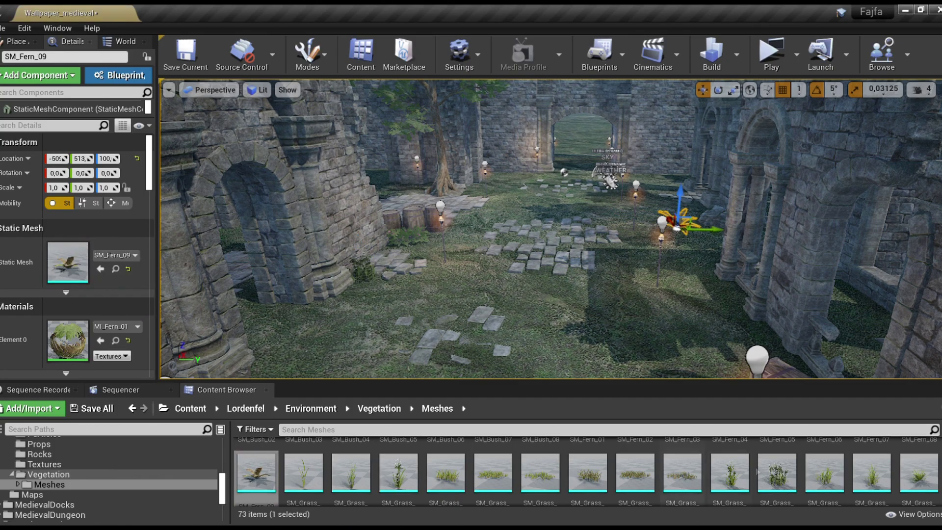
pyautogui.scroll(-3, 510, 482)
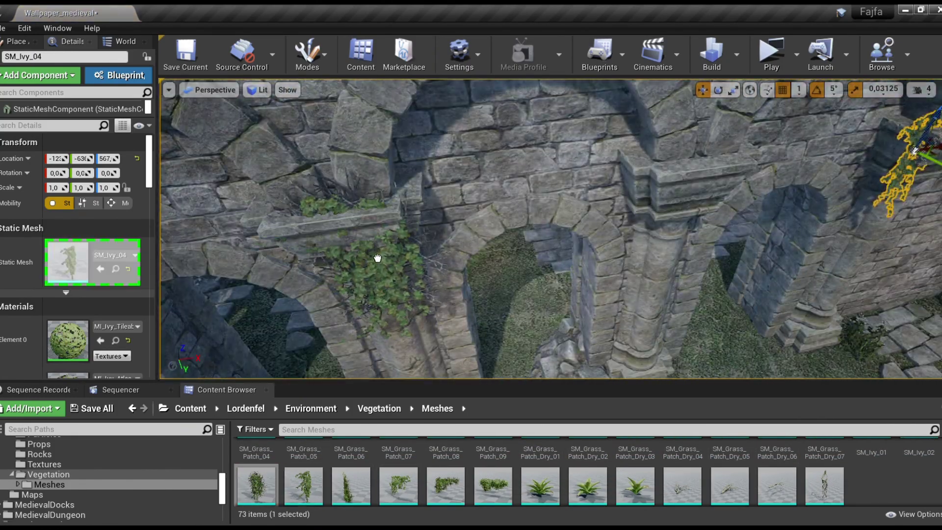
# Adjust the ivy on the walls and arches, rotating the corner ivy to fit the right wall.
pyautogui.click(377, 258)
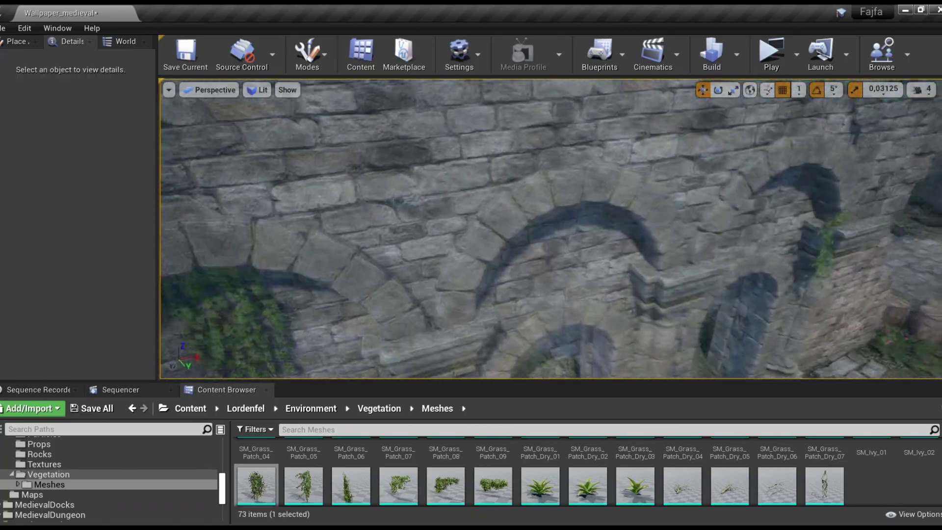
pyautogui.click(525, 196)
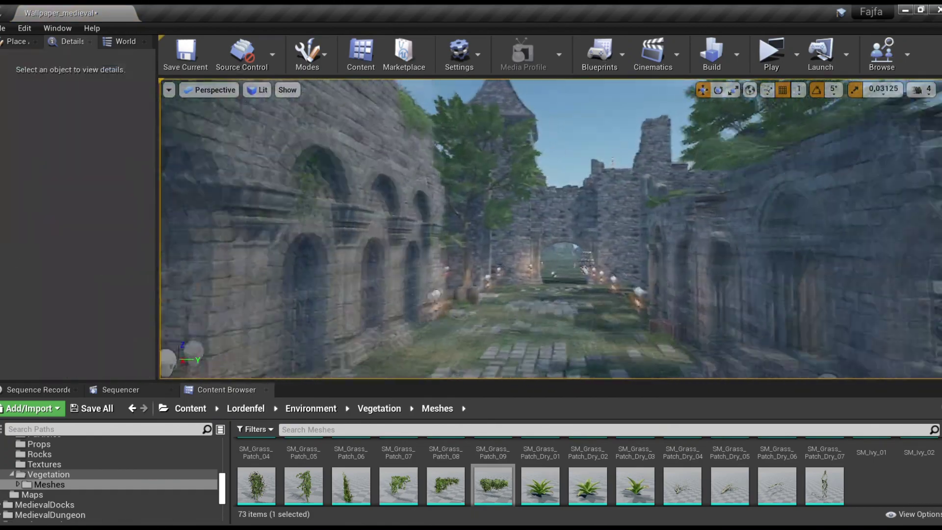
pyautogui.click(599, 221)
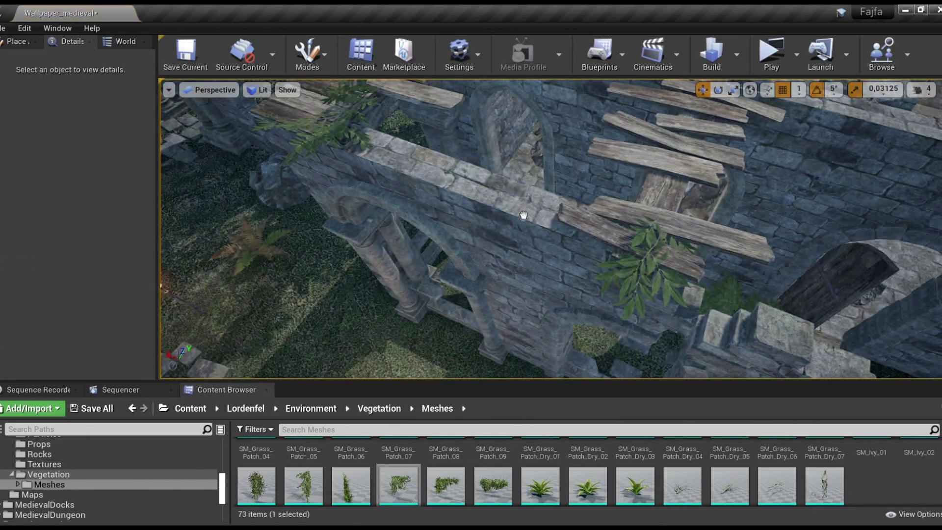
pyautogui.click(524, 215)
pyautogui.press('e')
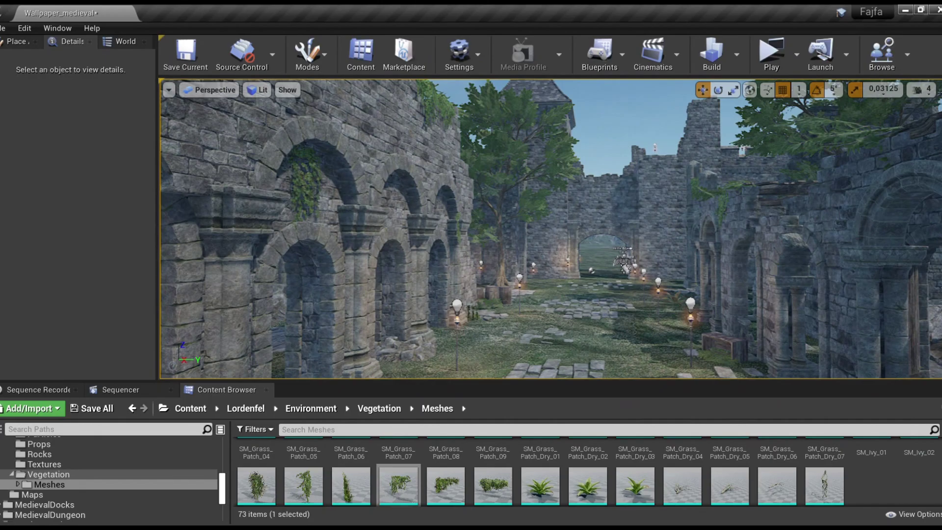
pyautogui.click(593, 494)
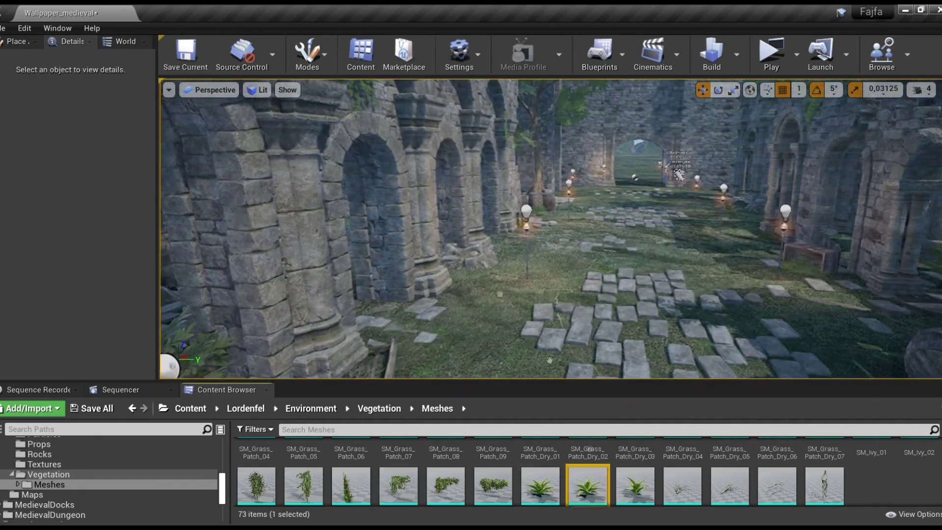
pyautogui.click(508, 247)
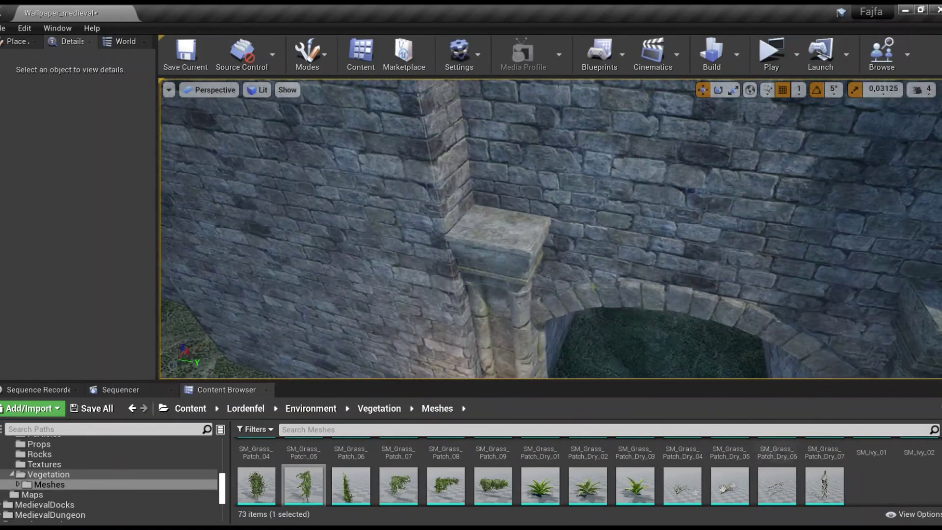
# Rotate the ivy strand on the pillar corner beside the arch so it hangs down the stone.
pyautogui.scroll(1, 891, 466)
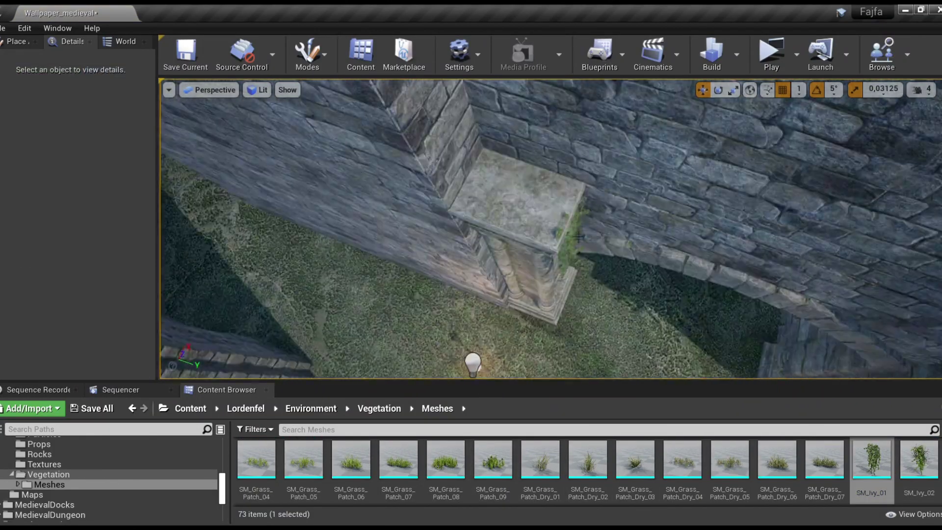
pyautogui.click(568, 230)
pyautogui.press('e')
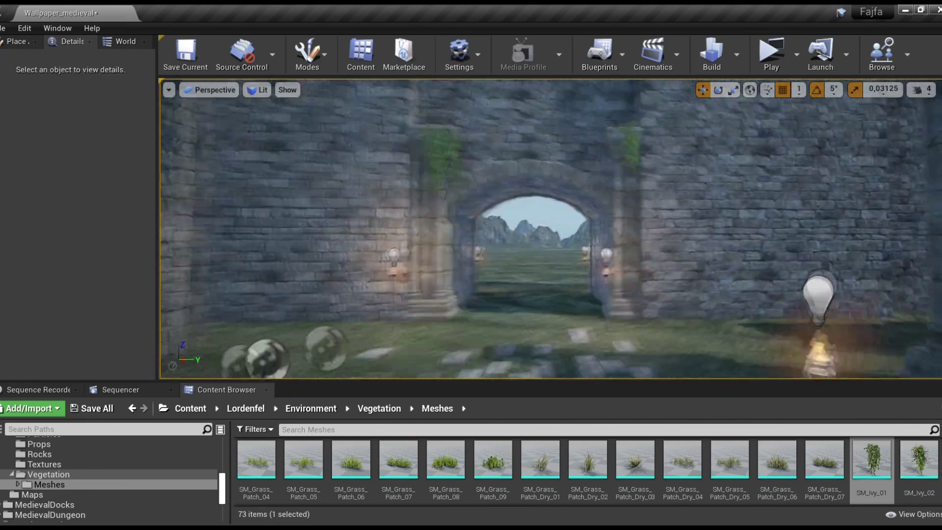
pyautogui.scroll(-2, 484, 468)
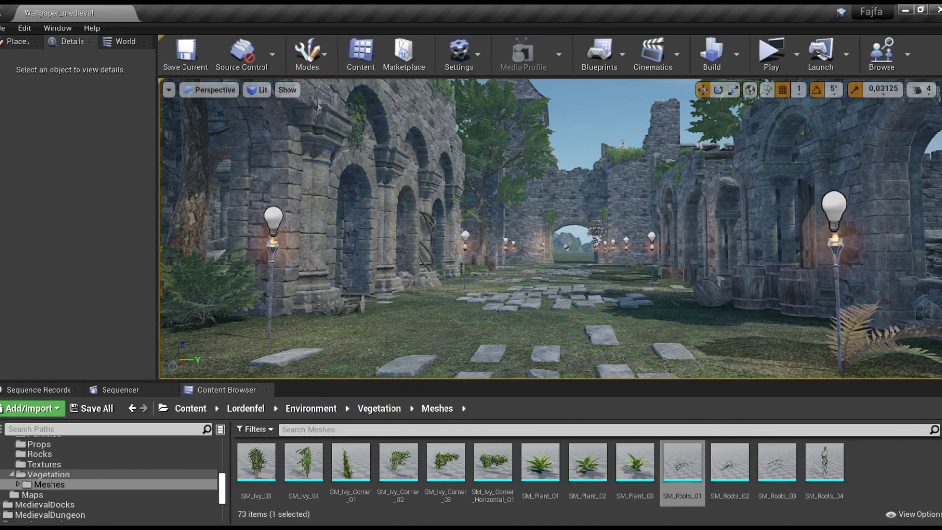
pyautogui.scroll(3, 530, 466)
pyautogui.scroll(-3, 530, 466)
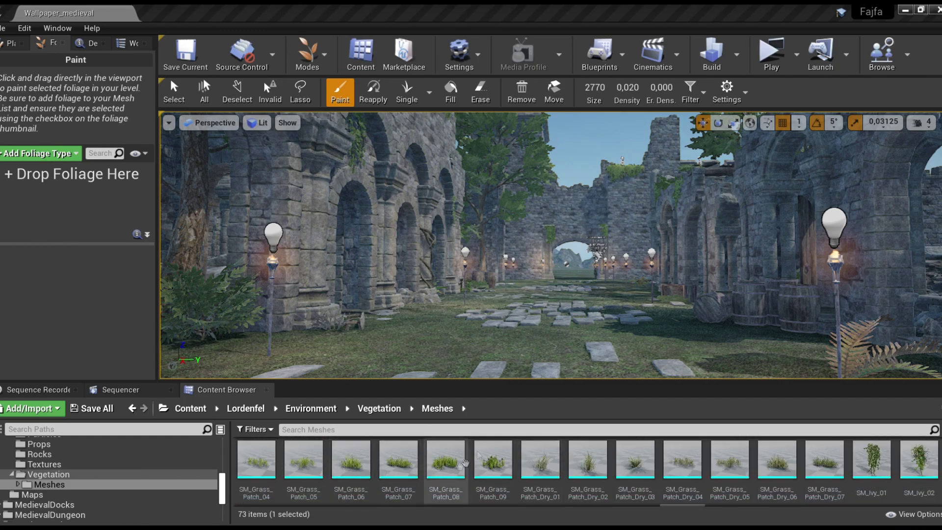
# Add SM_Grass_Patch_07, 08 and 09 as foliage types.
pyautogui.keyDown('ctrl'); pyautogui.click(398, 458); pyautogui.keyUp('ctrl')
pyautogui.keyDown('shift'); pyautogui.click(493, 458); pyautogui.keyUp('shift')
pyautogui.moveTo(493, 458); pyautogui.dragTo(68, 196)
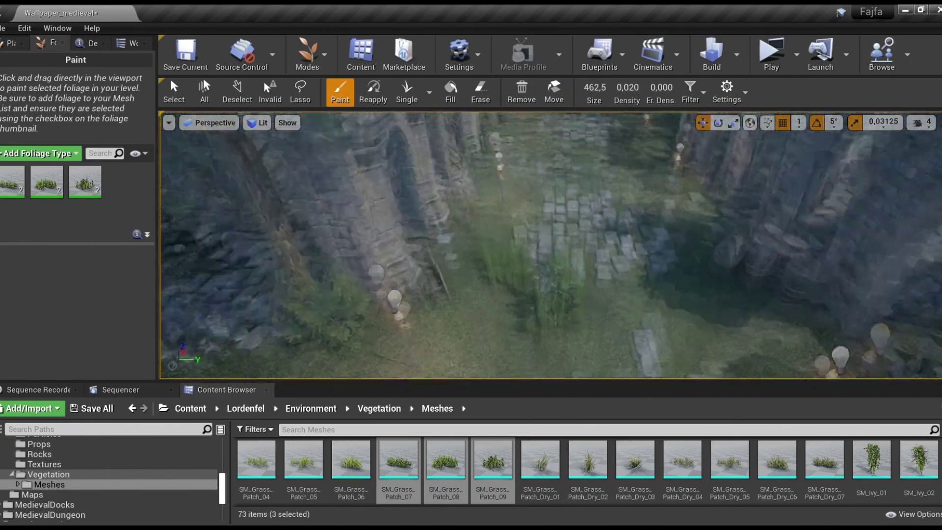
# Add the seven dry grass patches, SM_Grass_Patch_Dry_01 to Dry_07, as foliage types, then enter Landscape mode.
pyautogui.click(539, 459)
pyautogui.keyDown('shift'); pyautogui.click(824, 459); pyautogui.keyUp('shift')
pyautogui.moveTo(824, 459); pyautogui.dragTo(122, 182)
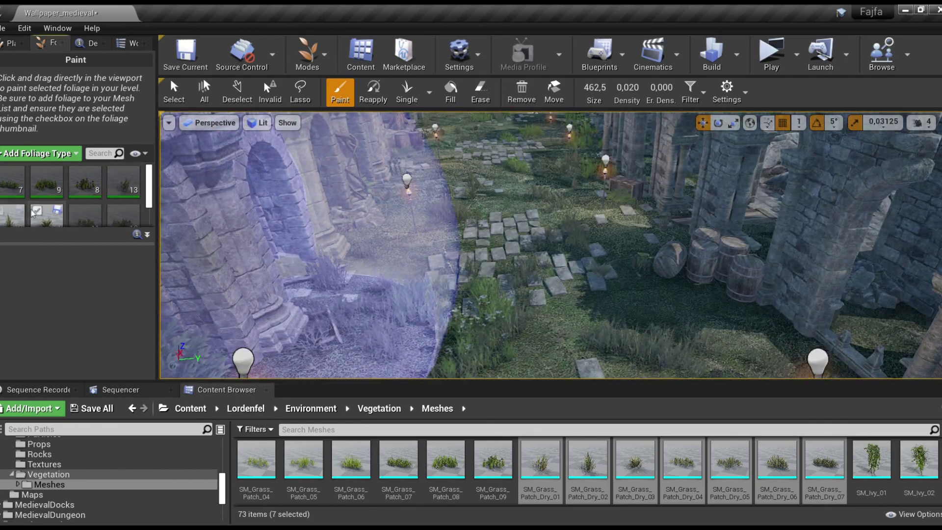
pyautogui.click(307, 51)
pyautogui.click(275, 89)
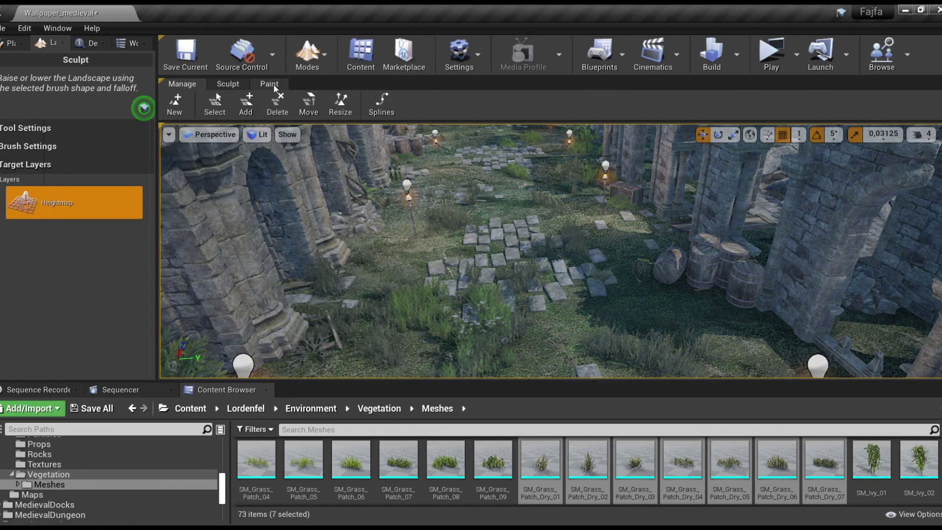
# Paint the GrassDry landscape layer over the courtyard's checkered ground, then return to Foliage mode.
pyautogui.click(274, 88)
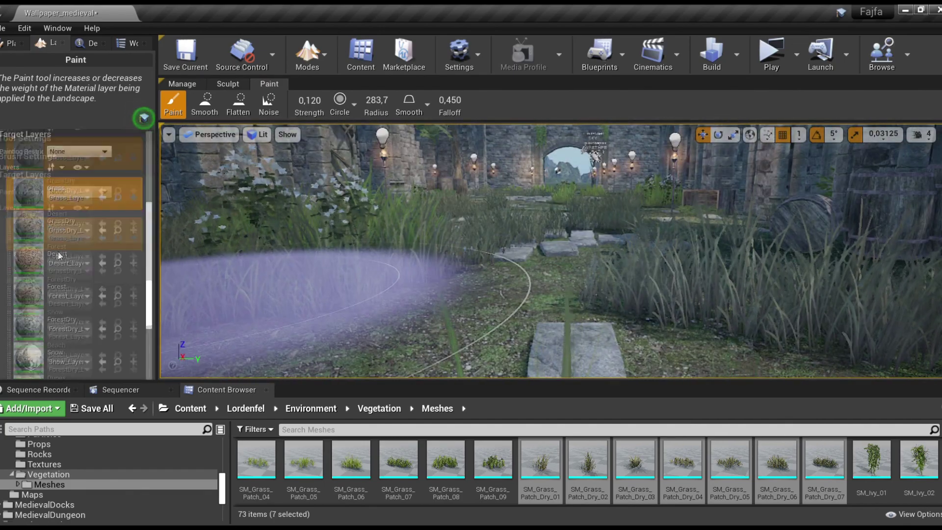
pyautogui.click(64, 331)
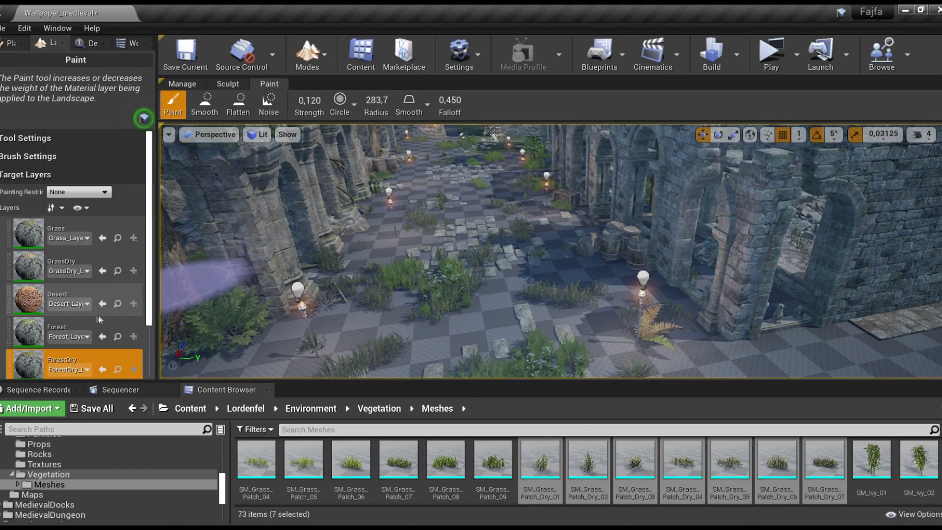
pyautogui.scroll(-2, 98, 221)
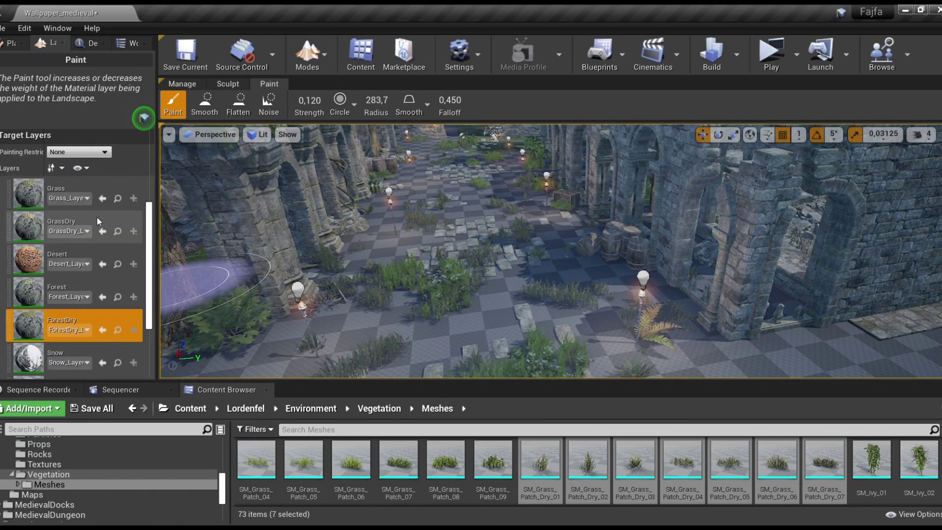
pyautogui.click(98, 221)
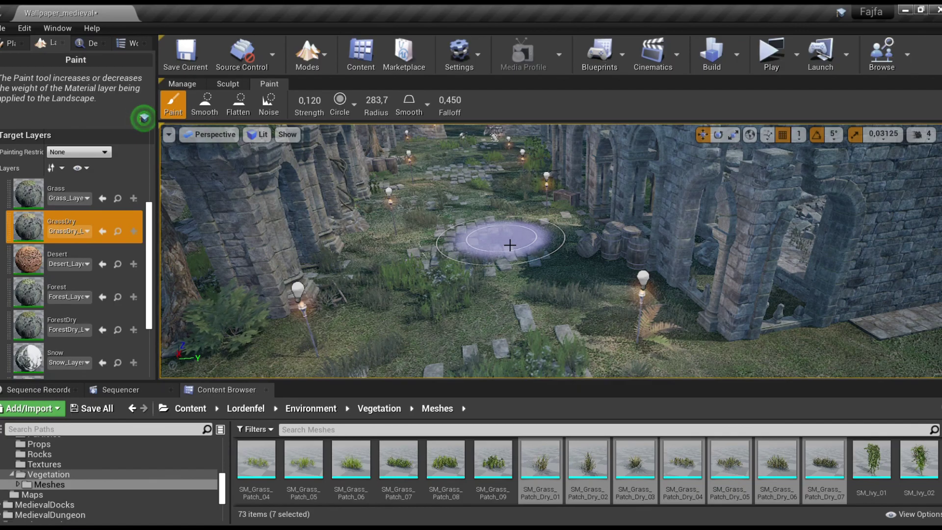
pyautogui.moveTo(509, 245); pyautogui.dragTo(380, 328, button='right')
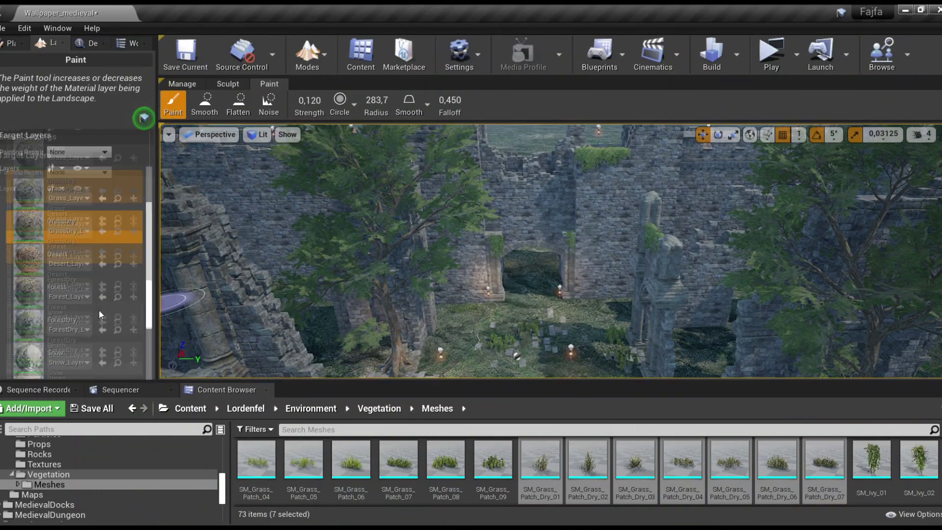
pyautogui.hotkey('shift', '4')
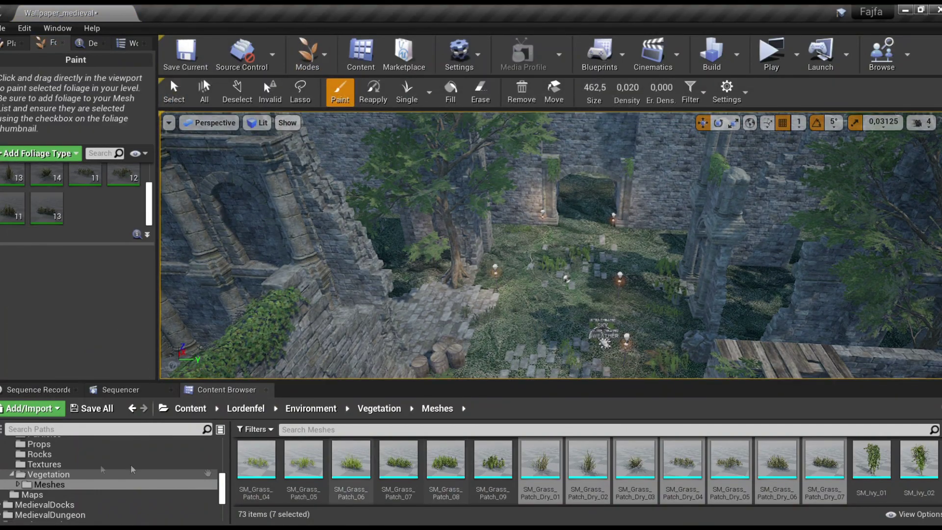
# Add the three FT_Tree foliage types and set the third tree's density to 50.
pyautogui.click(49, 473)
pyautogui.moveTo(889, 471); pyautogui.dragTo(39, 177)
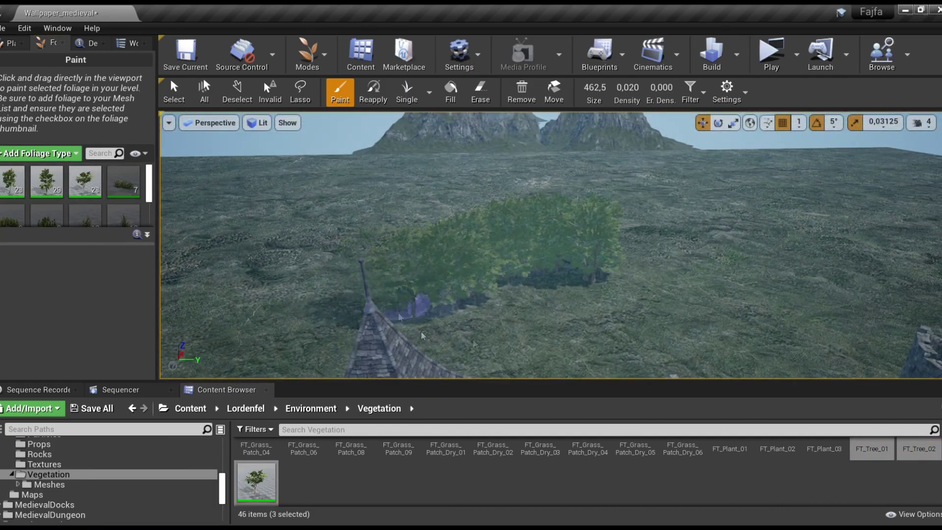
pyautogui.click(78, 195)
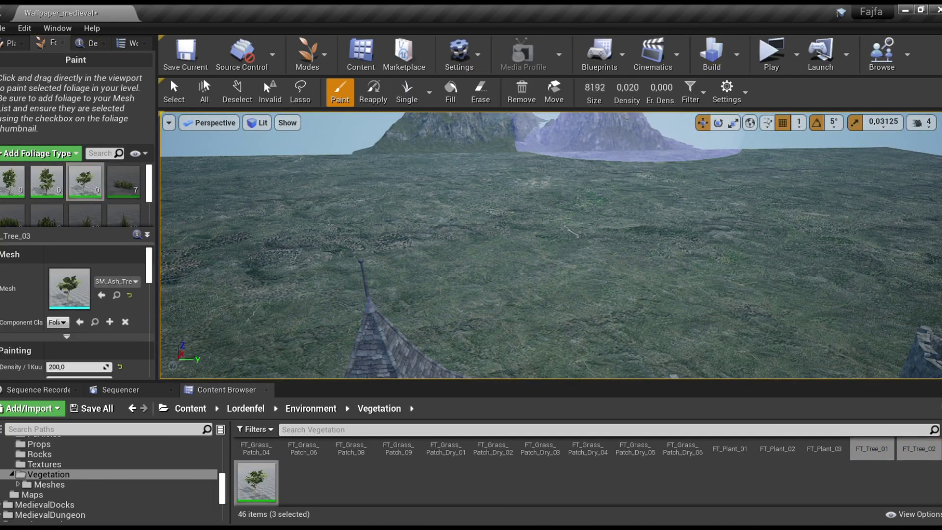
pyautogui.scroll(-1, 96, 315)
pyautogui.click(78, 348)
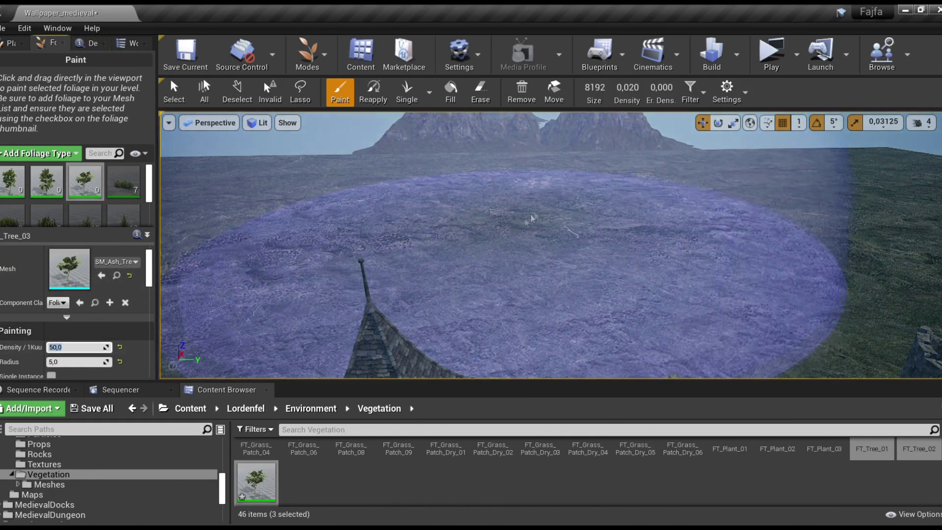
pyautogui.write('50')
pyautogui.press('Return')
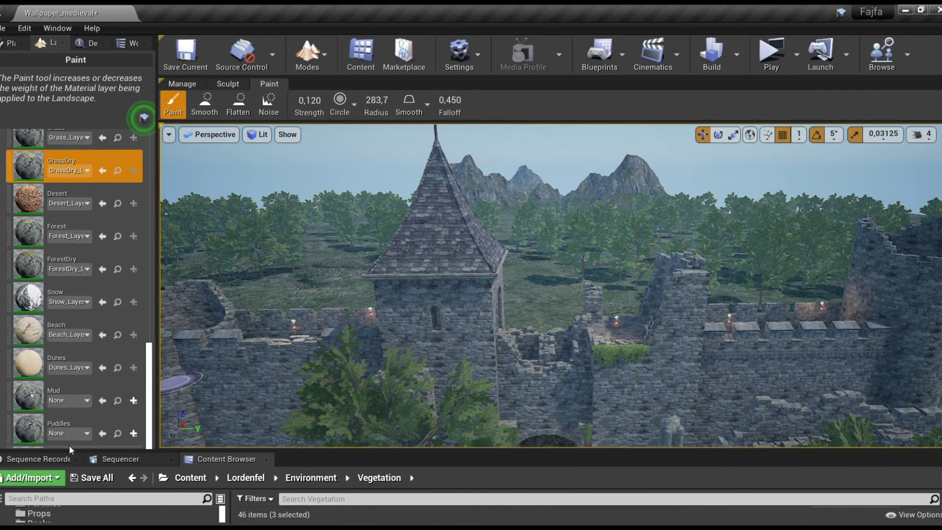
pyautogui.moveTo(405, 447); pyautogui.dragTo(405, 488)
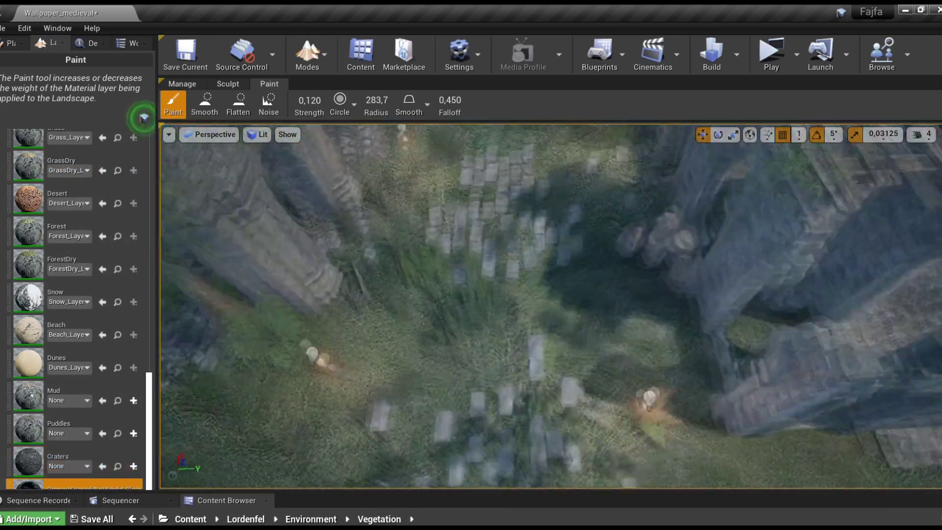